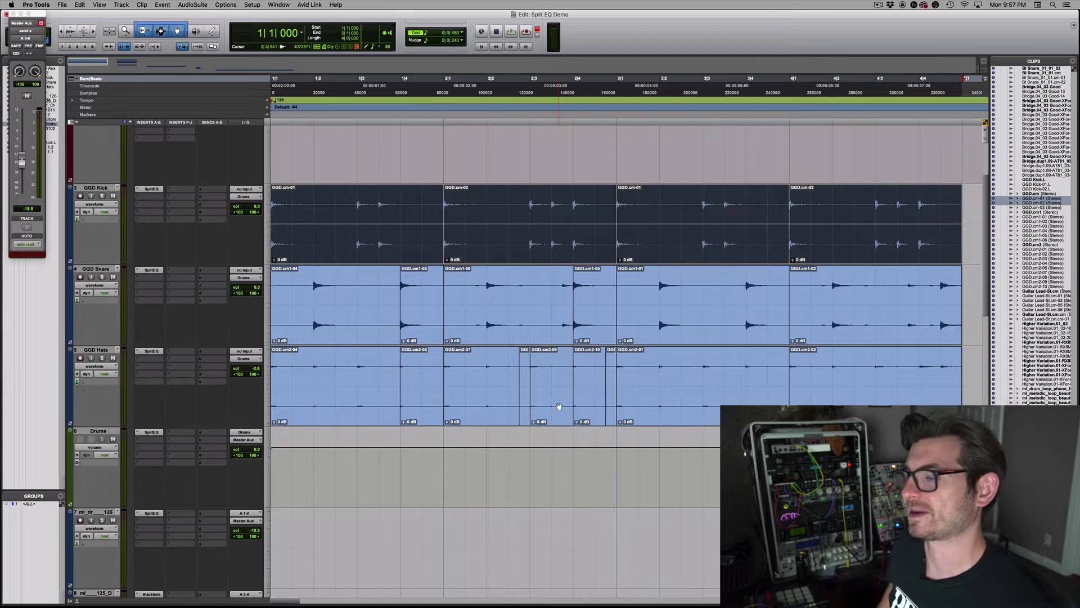
# Bypass SplitEQ on the Drums, hats, snare and kick tracks, and play the soloed kick dry.
pyautogui.click(145, 431)
pyautogui.click(151, 351)
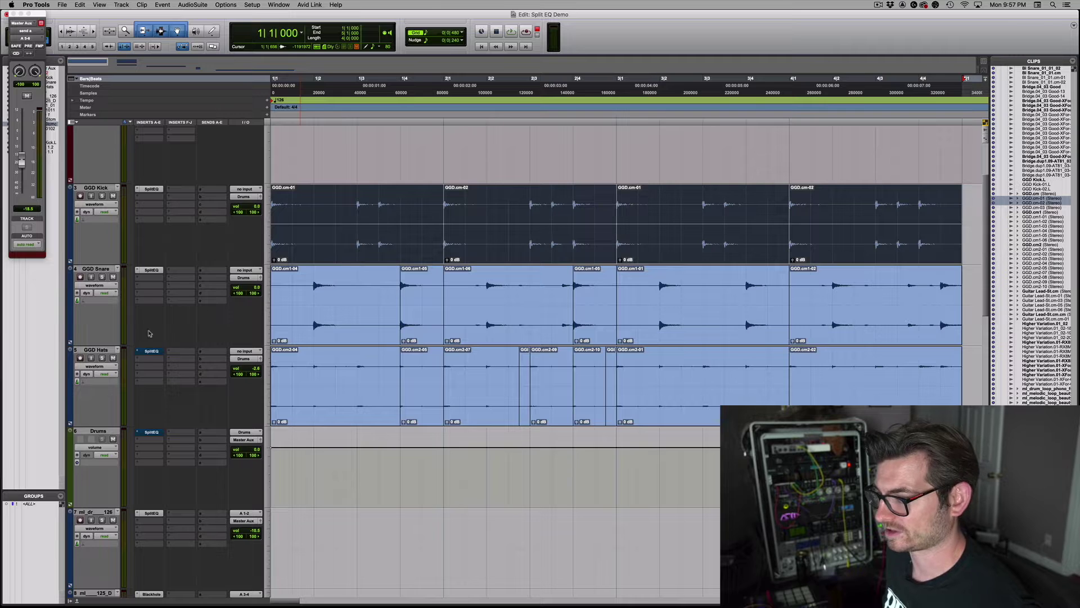
pyautogui.click(151, 189)
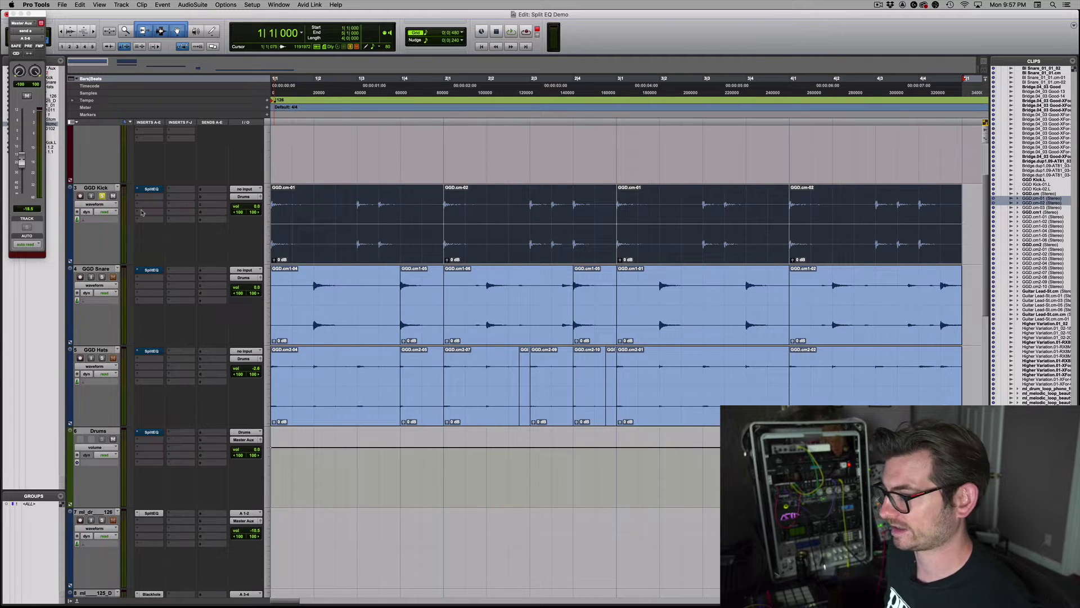
pyautogui.press('space')
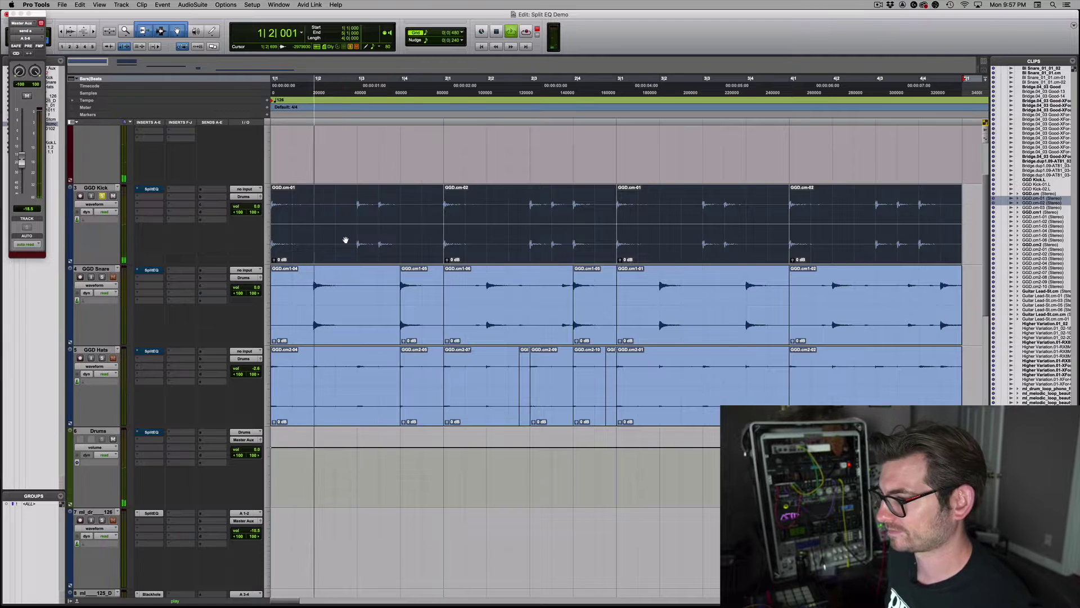
pyautogui.press('space')
# Open SplitEQ on the GGD Kick track, move its window clear of the track inserts, and take it out of bypass.
pyautogui.click(151, 189)
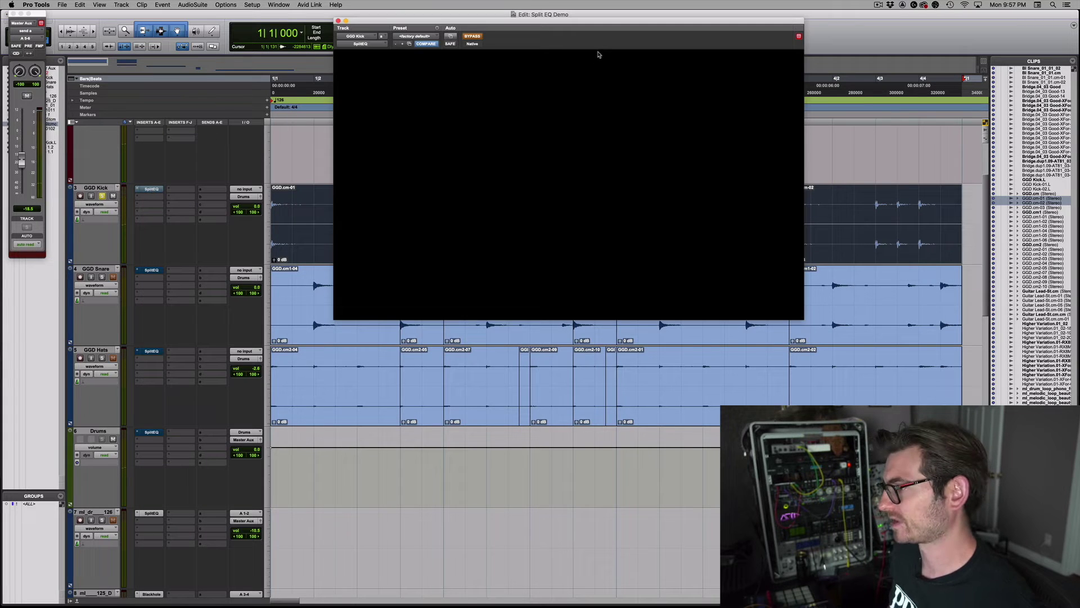
pyautogui.moveTo(505, 22); pyautogui.dragTo(596, 132)
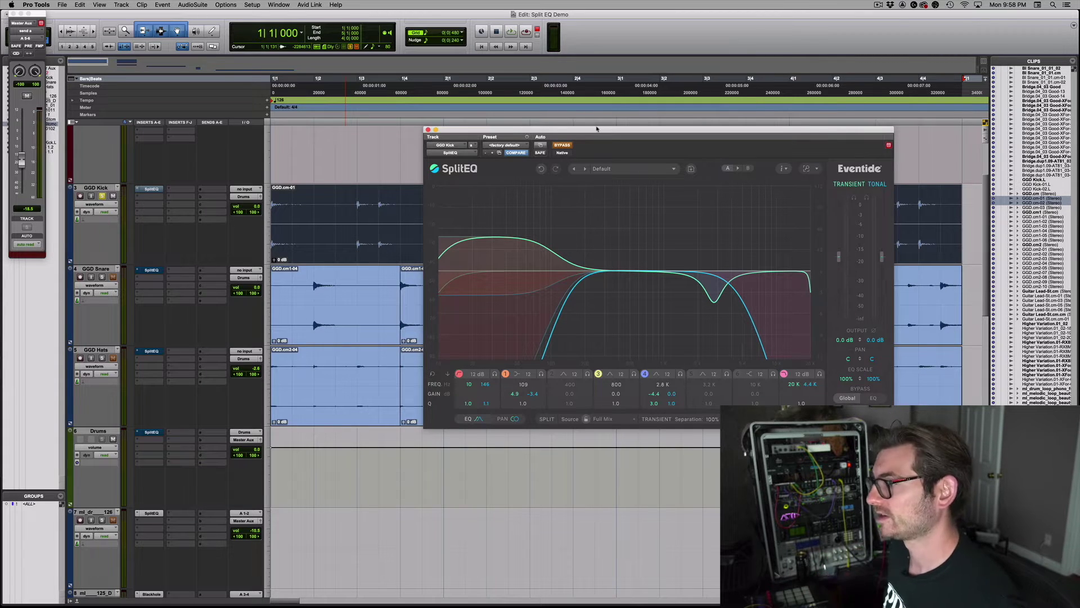
pyautogui.click(560, 146)
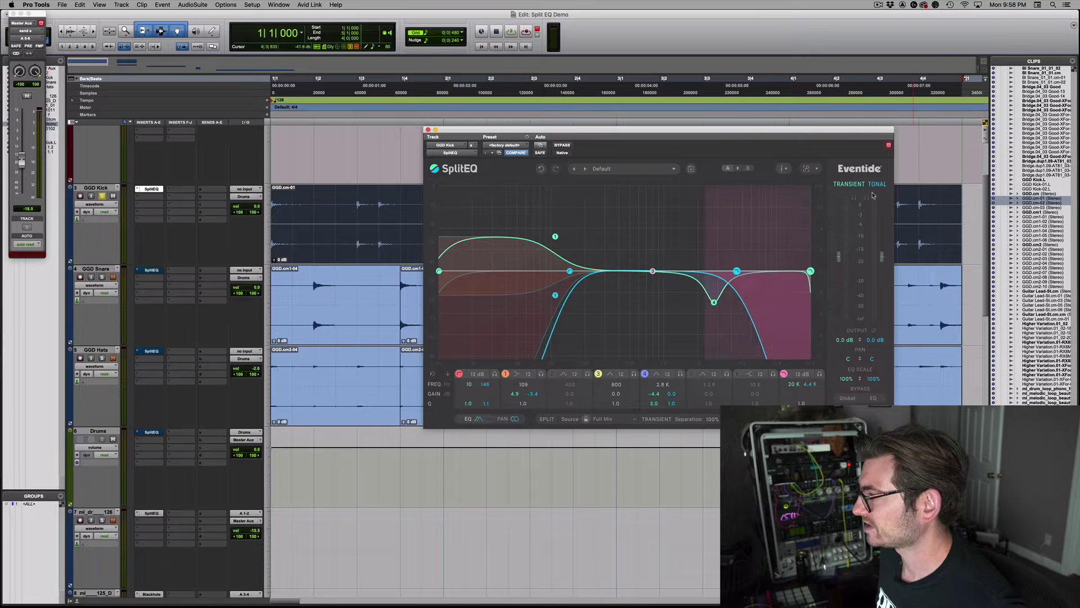
# Turn off the low-cut, high-cut, band 1 and band 4 filters so the kick's EQ curve is flat.
pyautogui.click(459, 374)
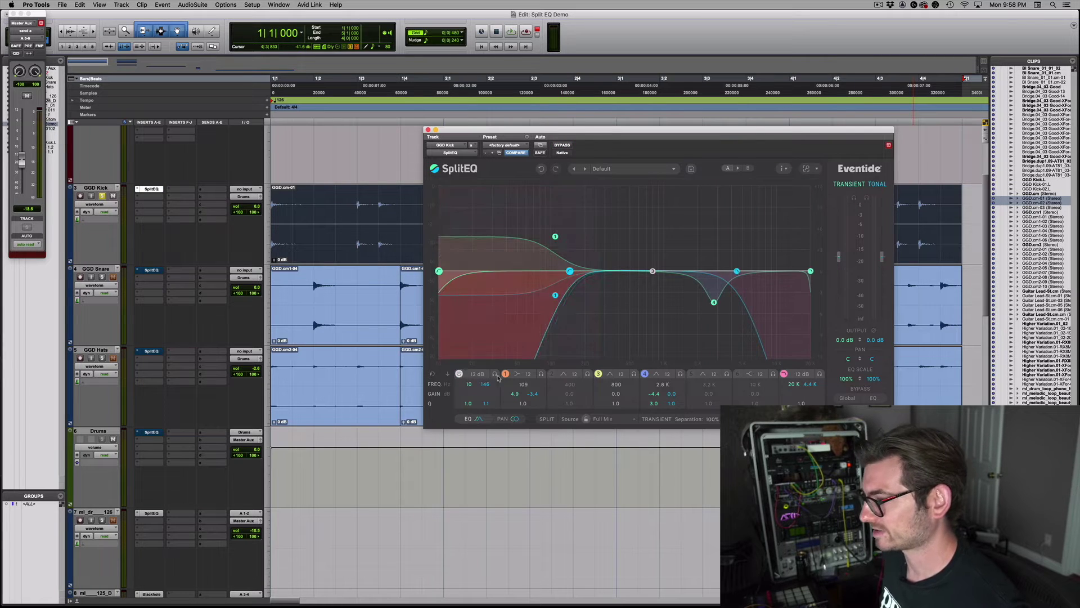
pyautogui.click(506, 373)
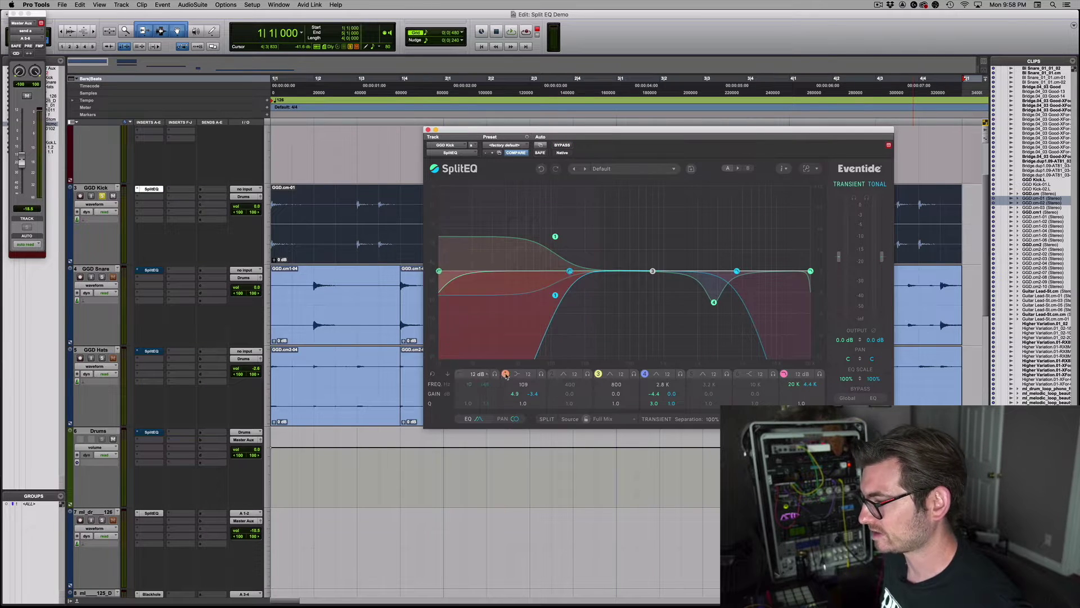
pyautogui.click(644, 374)
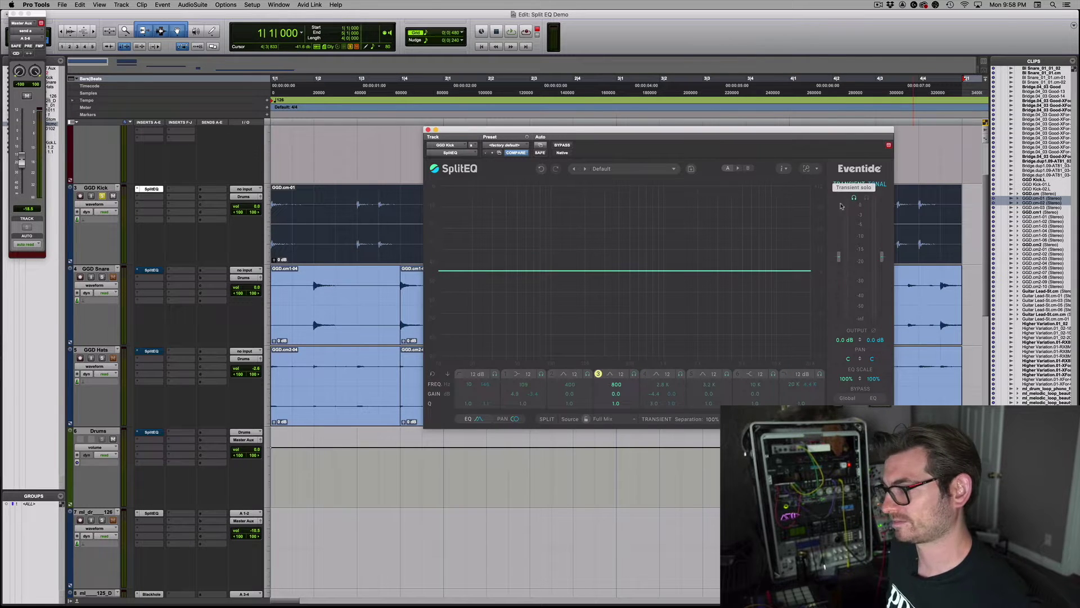
# Audition the kick's transient and tonal streams separately with their solos, ending on the transient stream.
pyautogui.press('space')
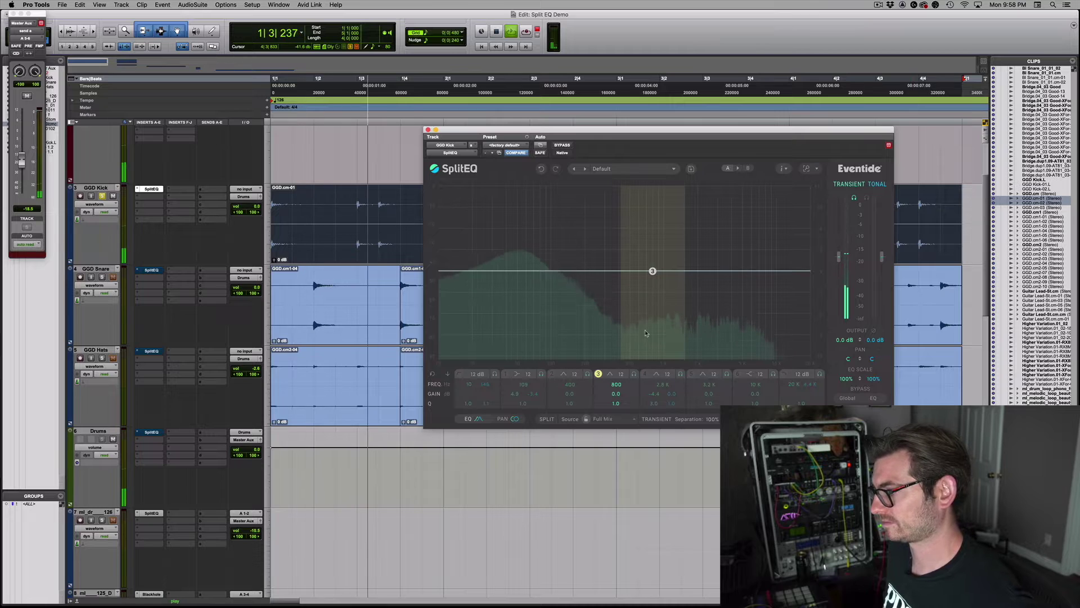
pyautogui.click(867, 198)
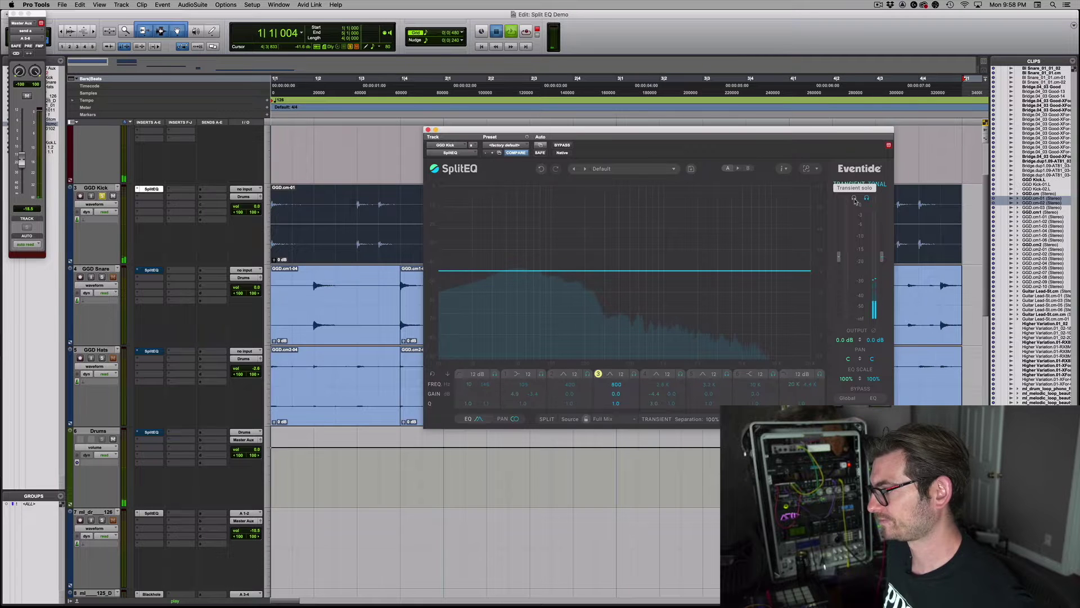
pyautogui.click(854, 199)
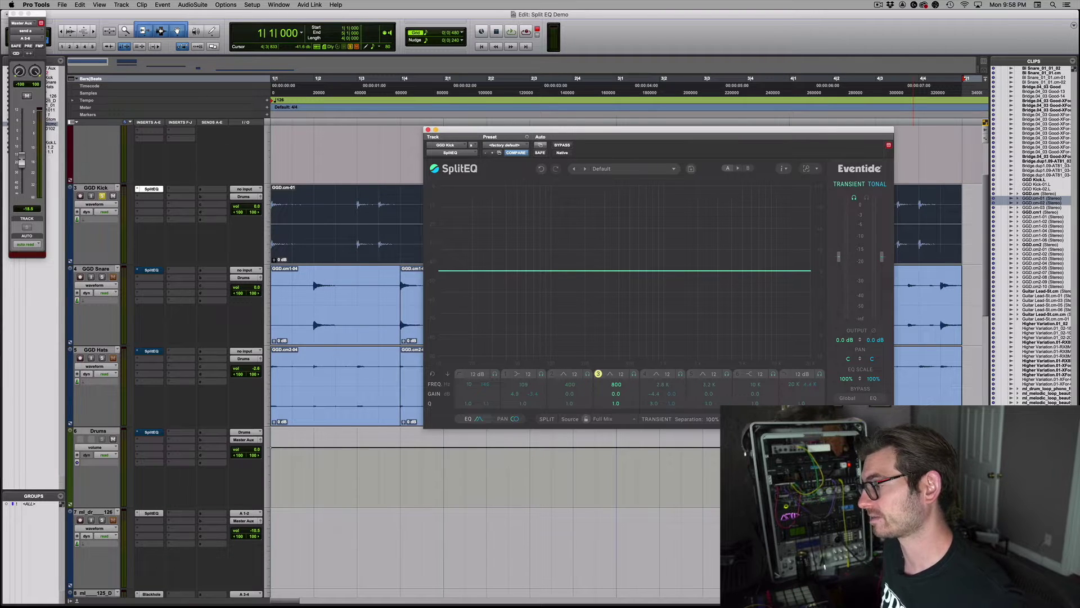
pyautogui.press('space')
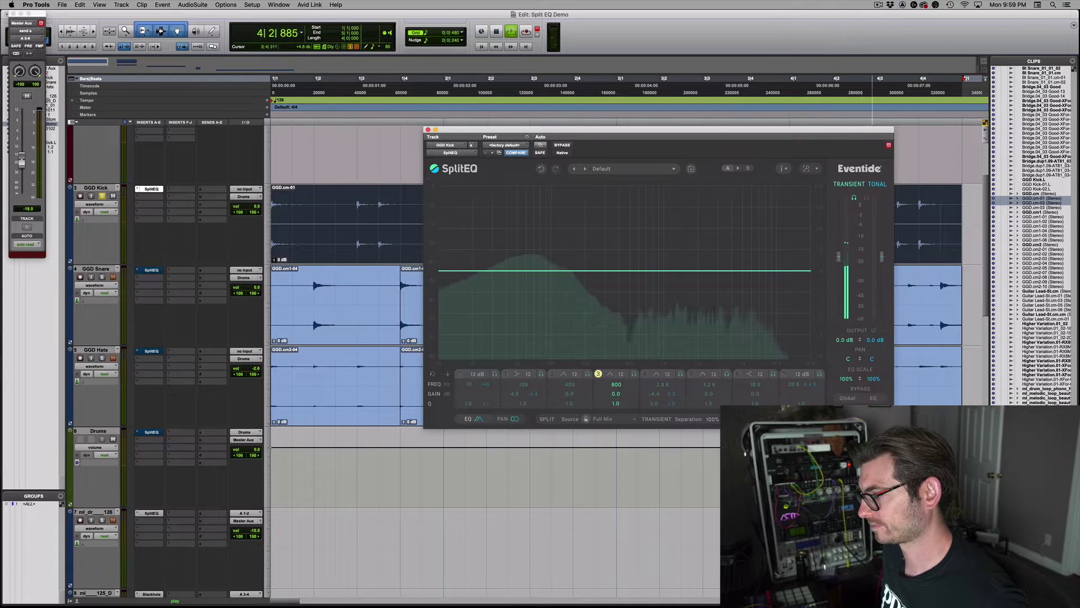
pyautogui.press('space')
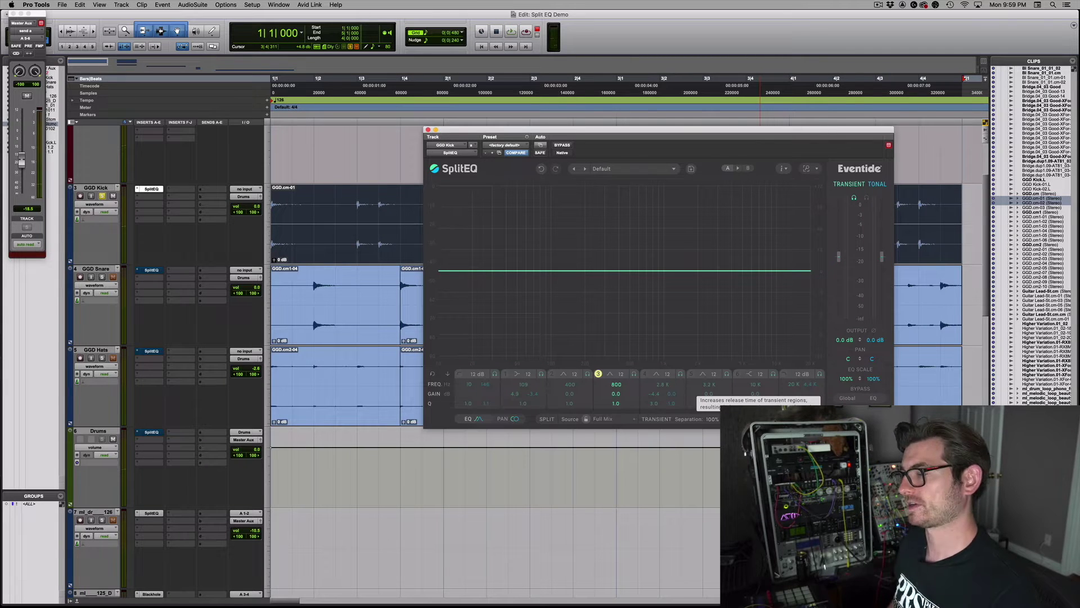
# Re-enable the band 1 low shelf and play the kick with the transient stream soloed, then with both streams.
pyautogui.click(506, 375)
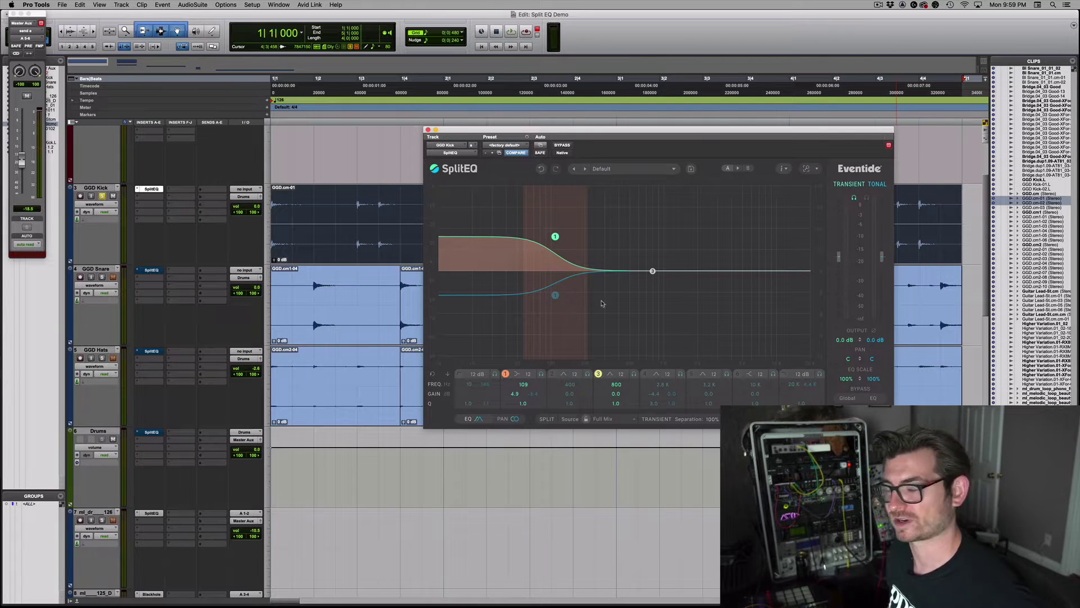
pyautogui.press('space')
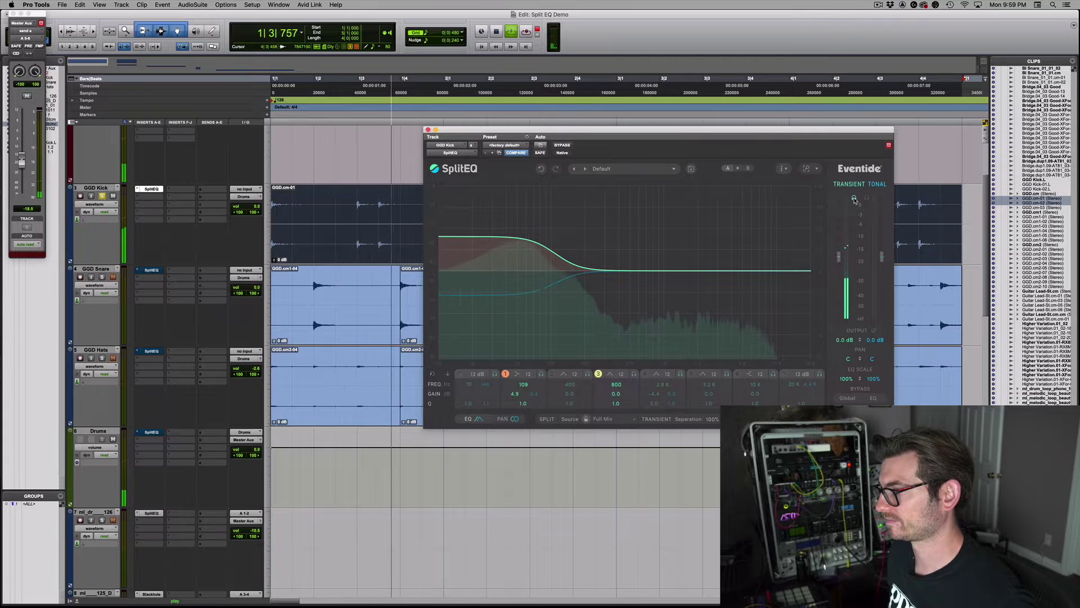
pyautogui.press('space')
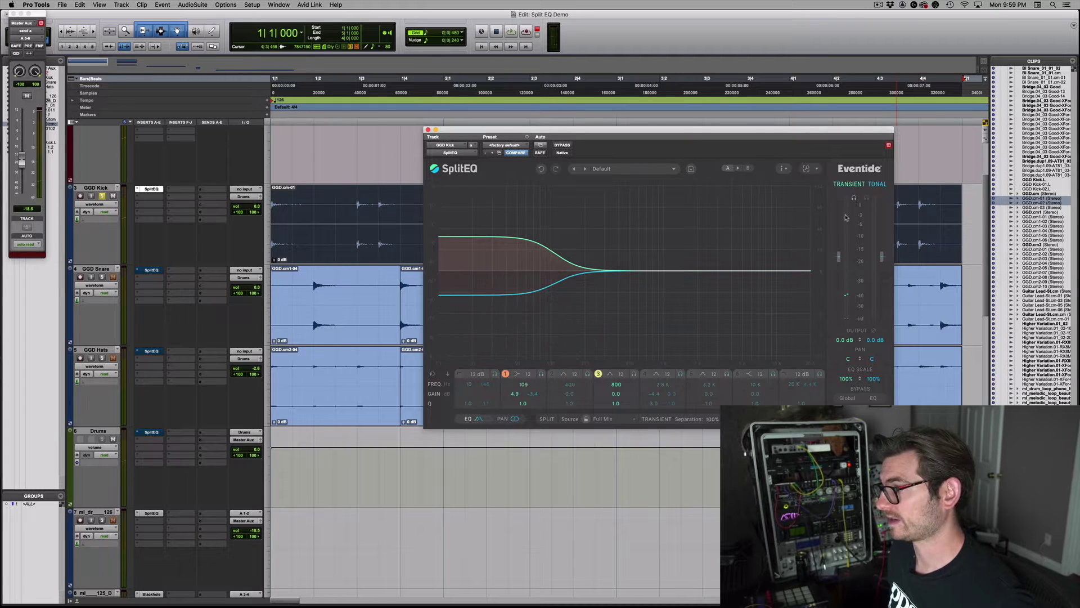
pyautogui.press('space')
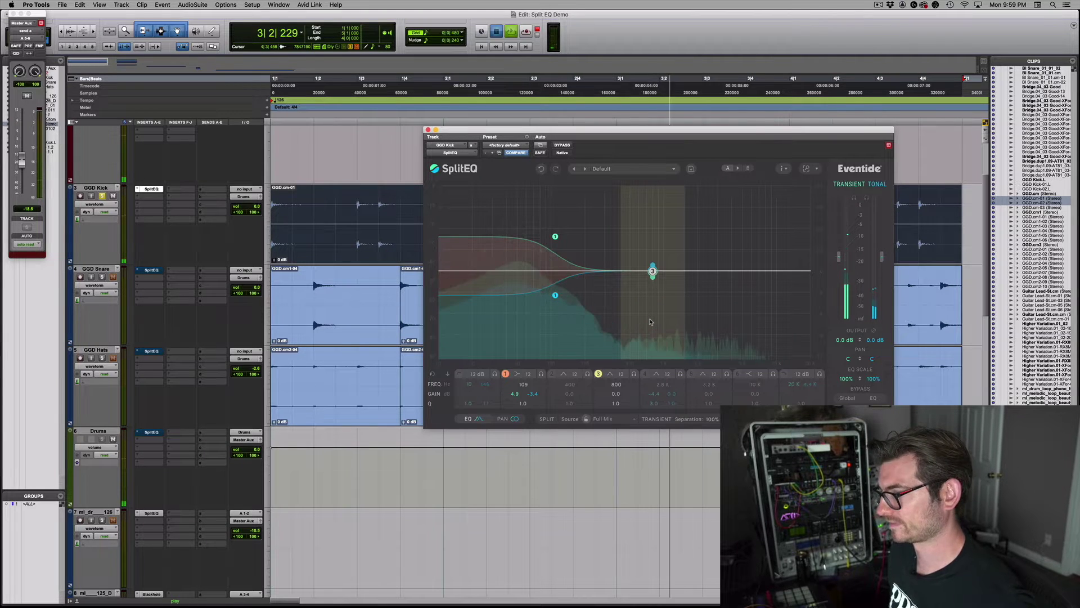
pyautogui.press('space')
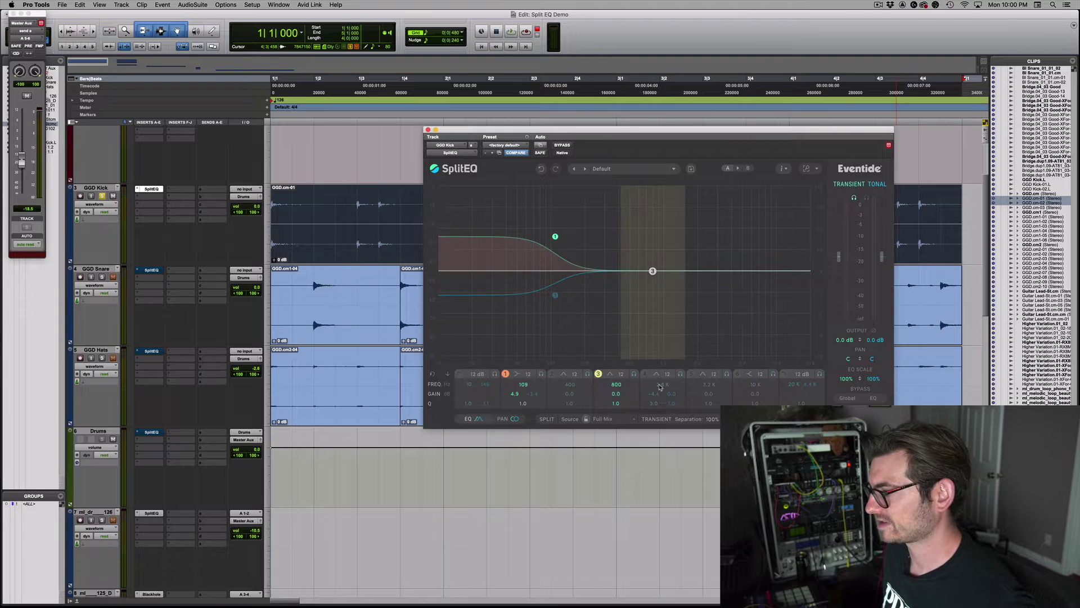
# Re-enable band 4, solo it, and boost its transient gain to about 9.2 dB at 2.6 kHz during playback.
pyautogui.press('space')
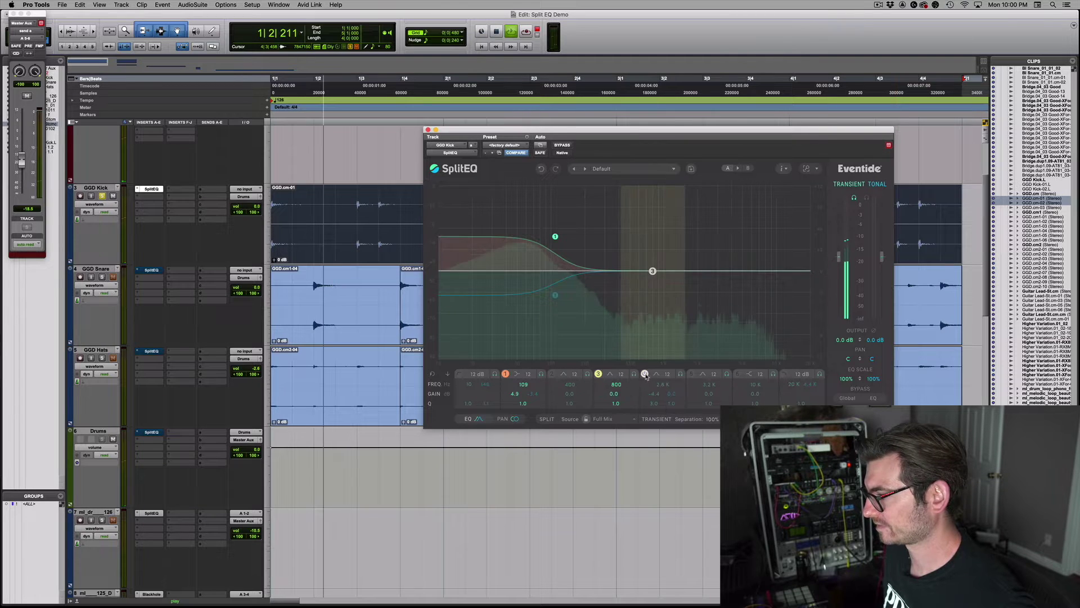
pyautogui.click(645, 374)
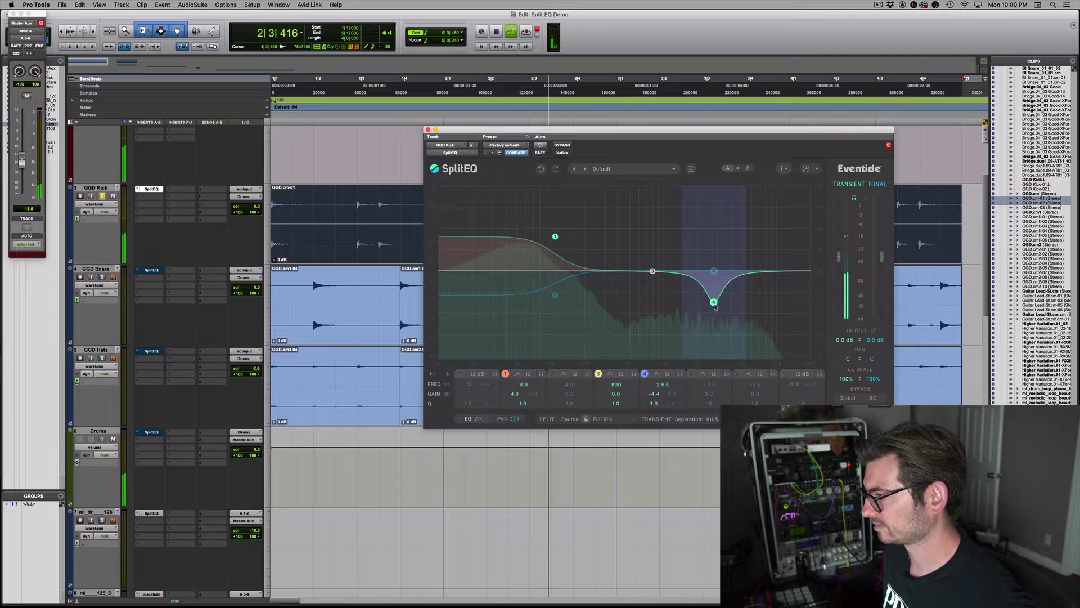
pyautogui.click(680, 375)
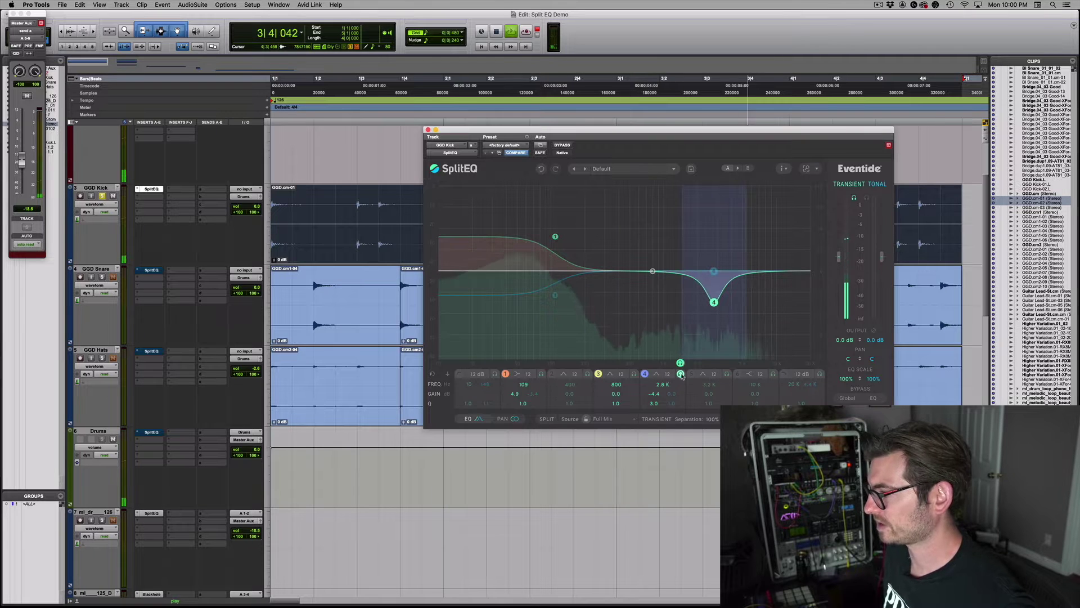
pyautogui.moveTo(715, 273); pyautogui.dragTo(712, 209)
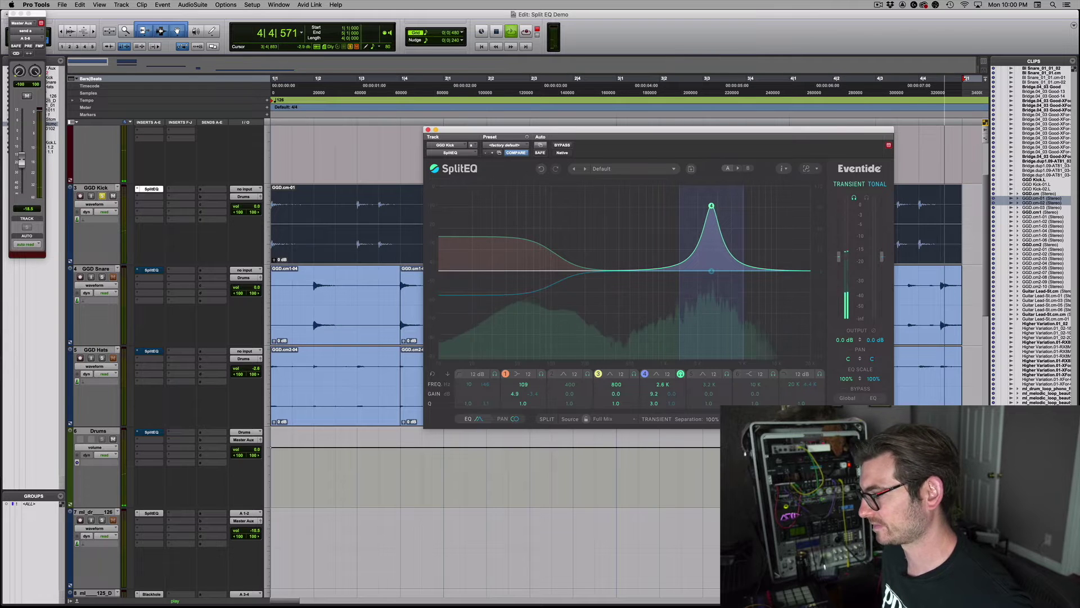
# Set band 4's transient gain to -6.6 dB and compare the kick with the band soloed and unsoloed.
pyautogui.moveTo(653, 395); pyautogui.dragTo(653, 424)
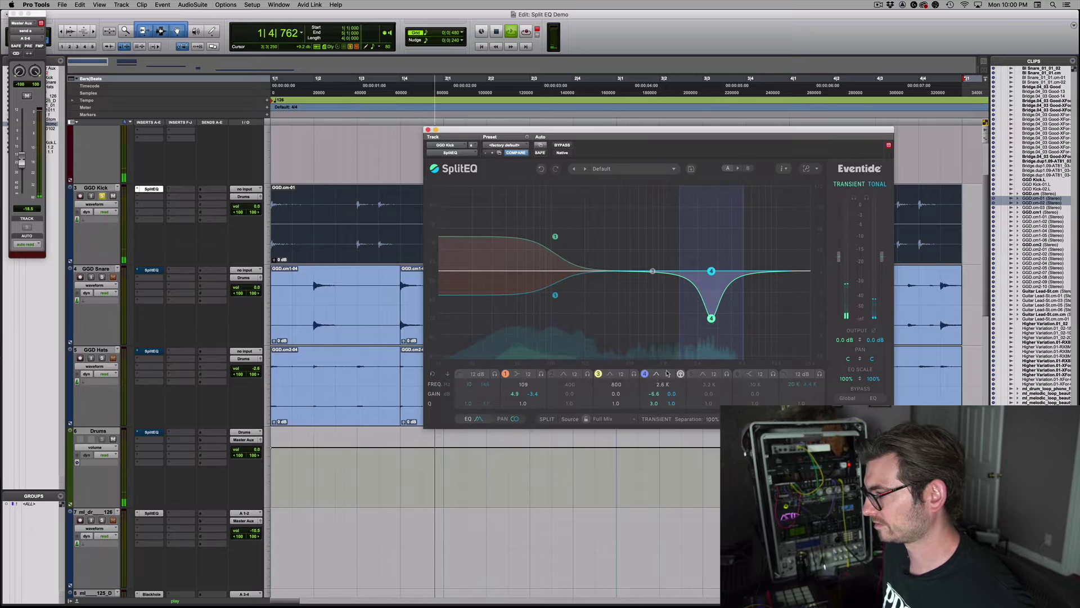
pyautogui.press('space')
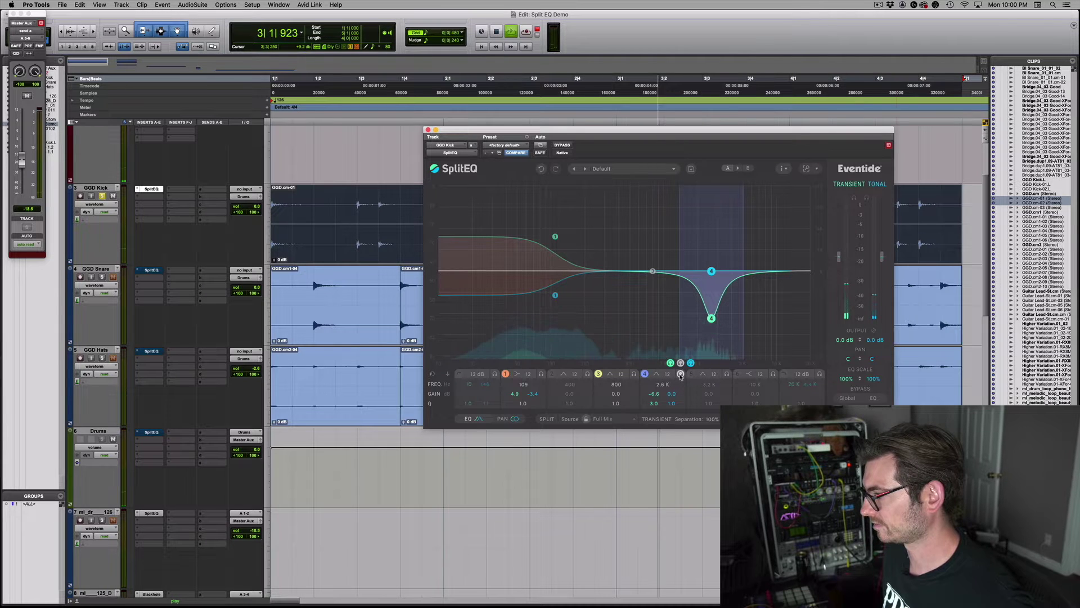
pyautogui.press('space')
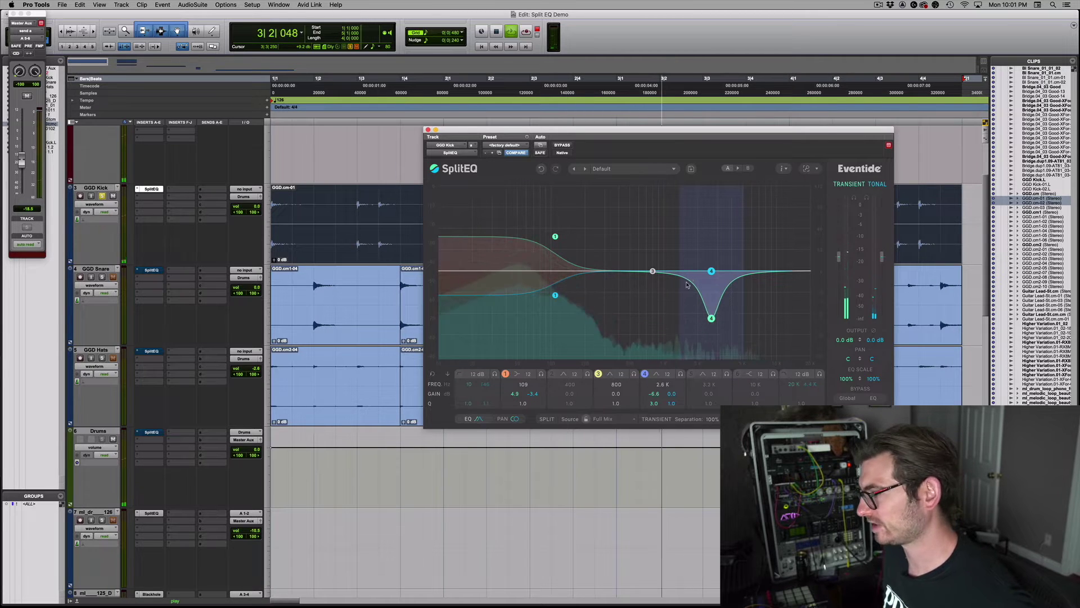
# Re-enable the low-cut filter and raise its tonal frequency to about 2.6 kHz, auditioning the kick.
pyautogui.click(473, 374)
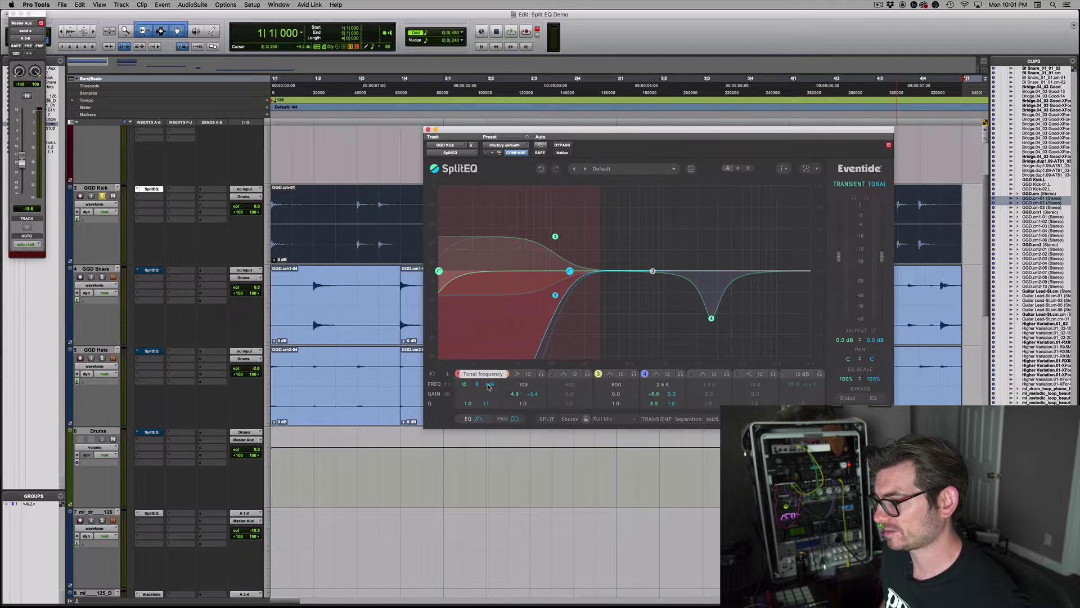
pyautogui.moveTo(486, 386)
pyautogui.mouseDown()
pyautogui.moveTo(490, 420)
pyautogui.moveTo(504, 329)
pyautogui.mouseUp()
pyautogui.press('space')
pyautogui.press('space')
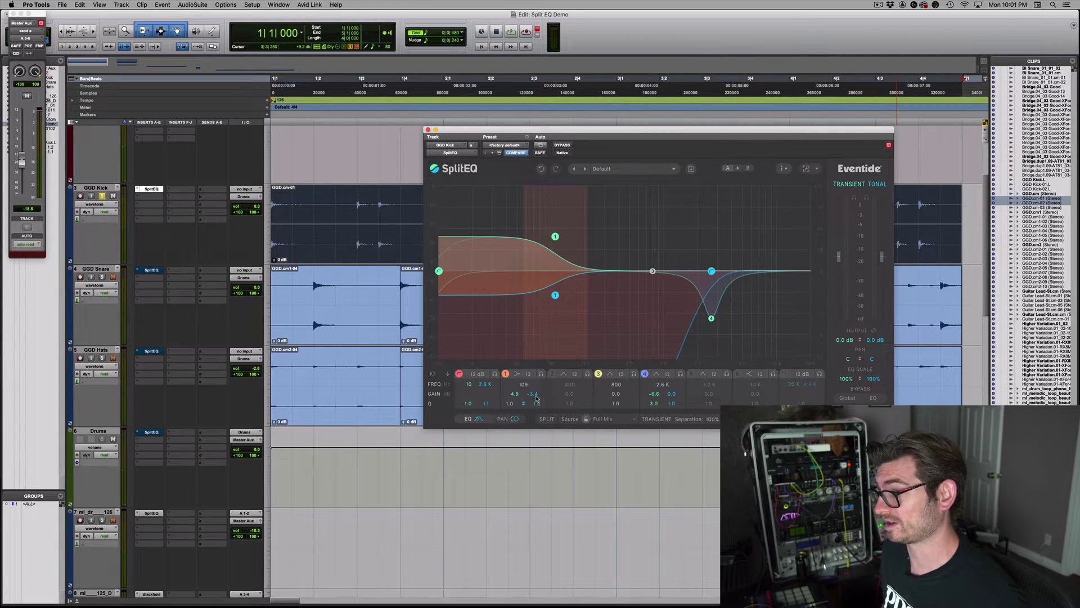
# Set band 1's tonal gain to -5.2 dB and the low-cut's tonal frequency to about 361 Hz during playback.
pyautogui.press('space')
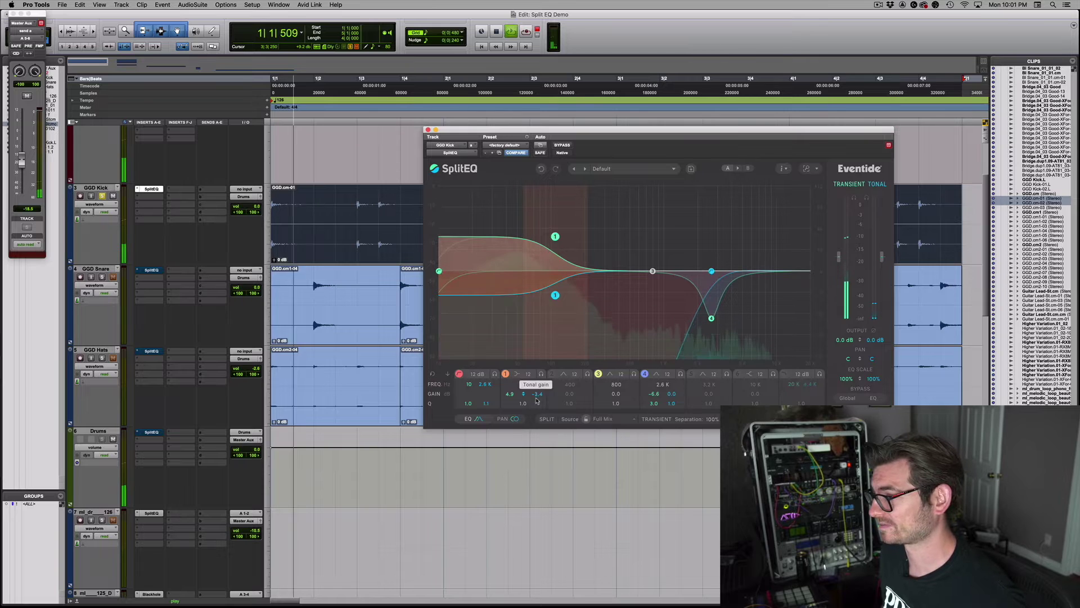
pyautogui.moveTo(537, 397); pyautogui.dragTo(498, 408)
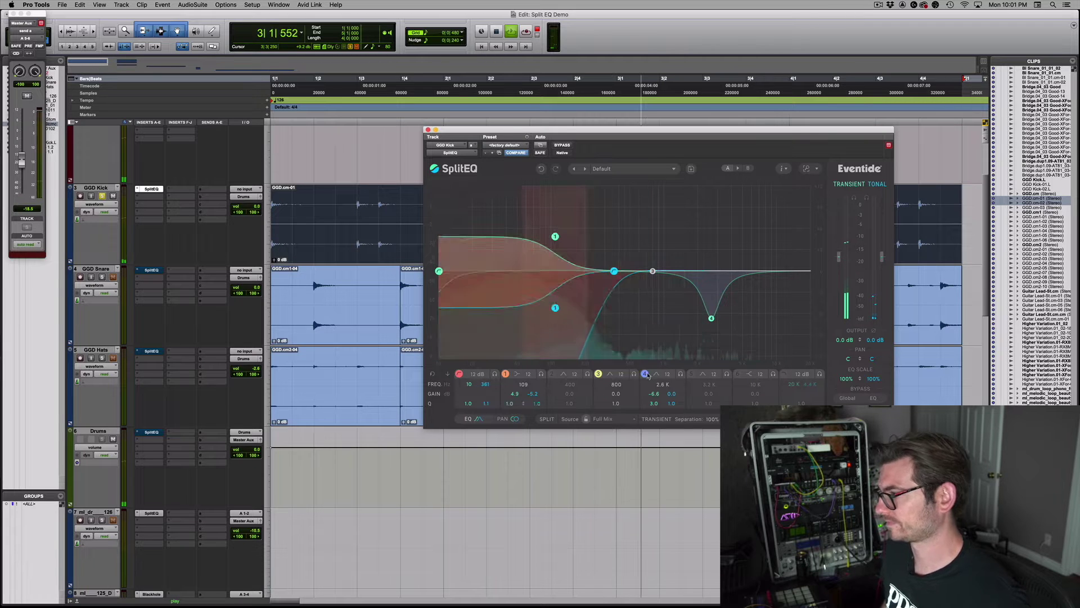
pyautogui.press('space')
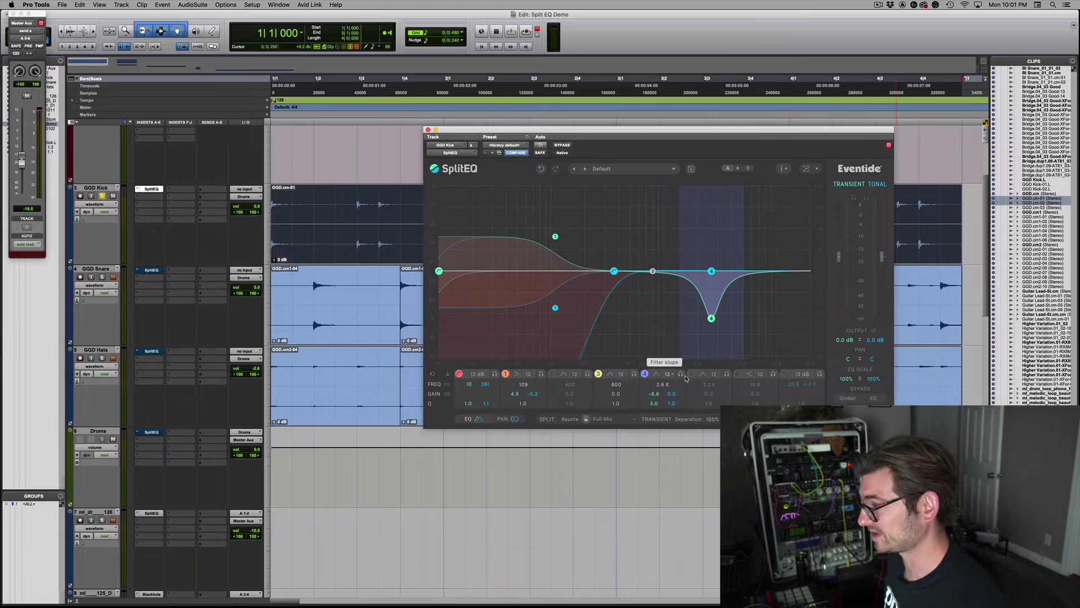
# Re-enable the high-cut filter and raise its tonal frequency to 5.1 kHz while playing the kick.
pyautogui.click(784, 374)
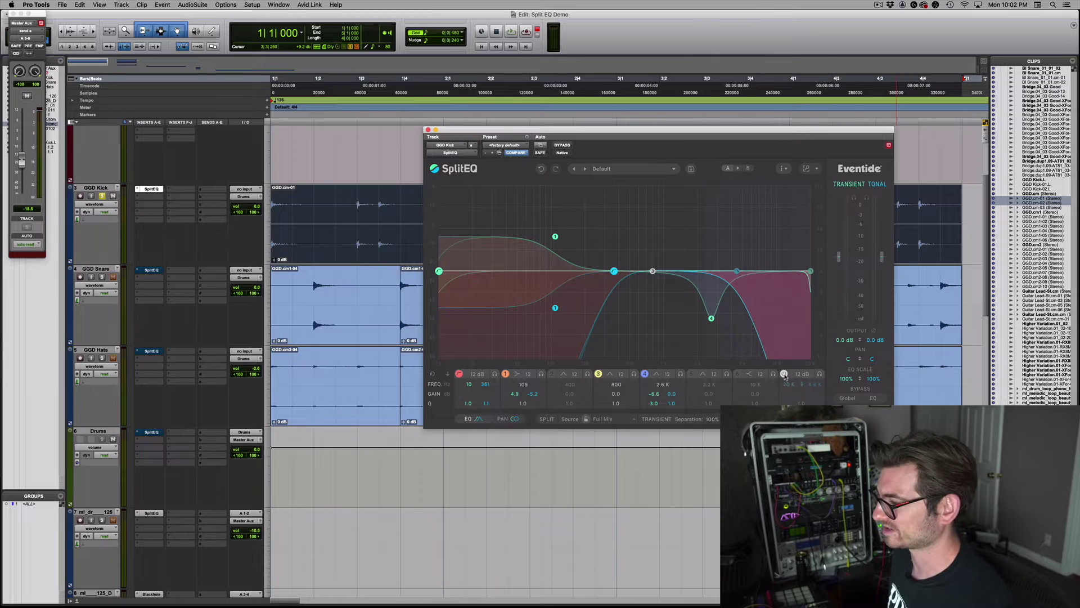
pyautogui.click(784, 374)
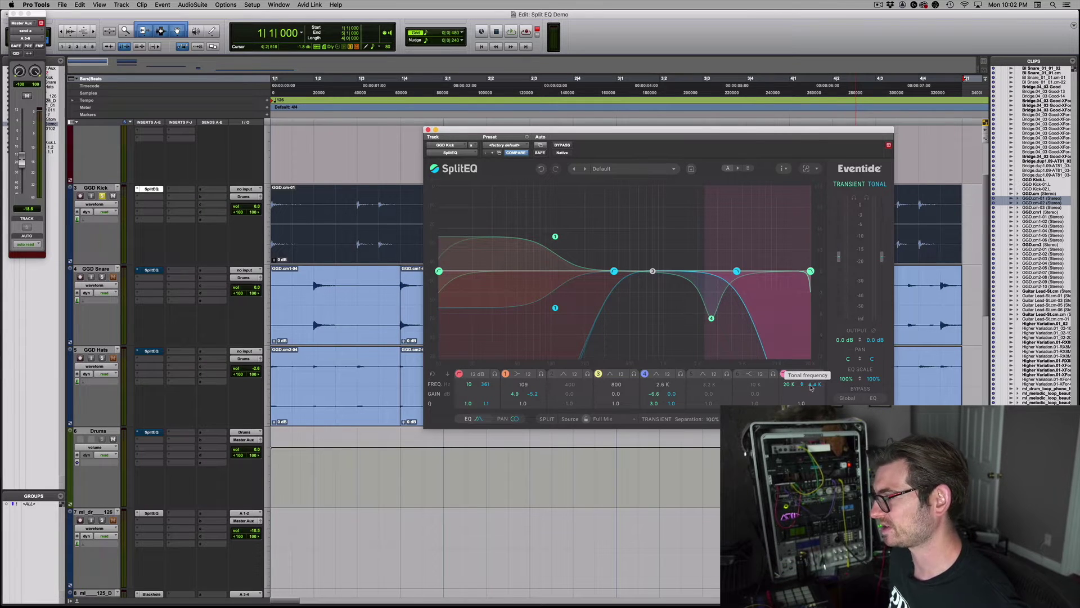
pyautogui.press('space')
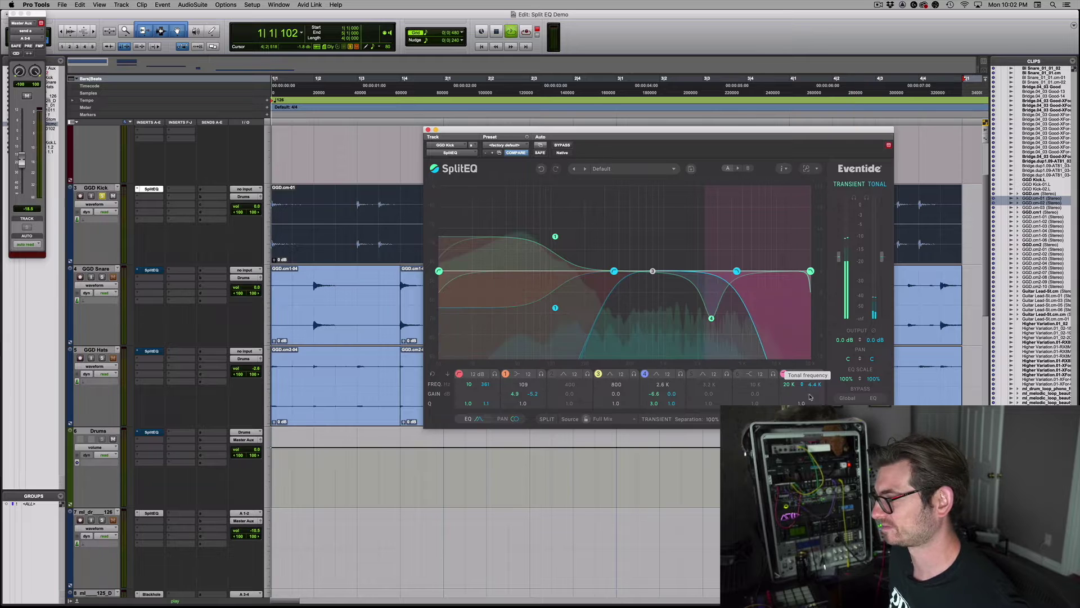
pyautogui.moveTo(811, 387)
pyautogui.mouseDown()
pyautogui.moveTo(810, 424)
pyautogui.moveTo(802, 384)
pyautogui.mouseUp()
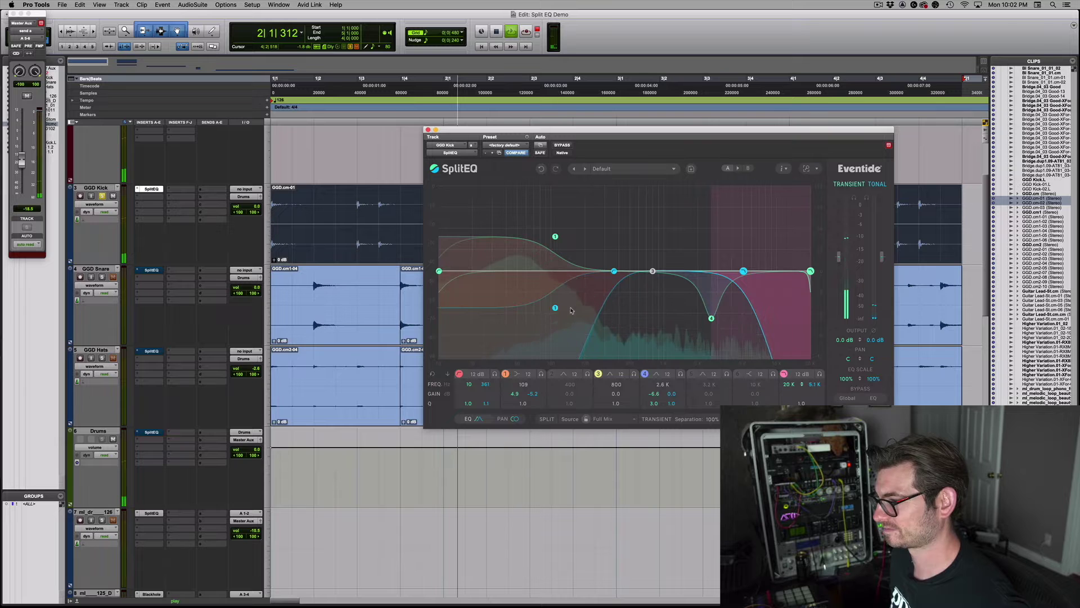
# Close the kick's SplitEQ window, stop playback and move the solo from the kick to the snare track.
pyautogui.moveTo(485, 393); pyautogui.dragTo(487, 397)
pyautogui.click(428, 130)
pyautogui.press('space')
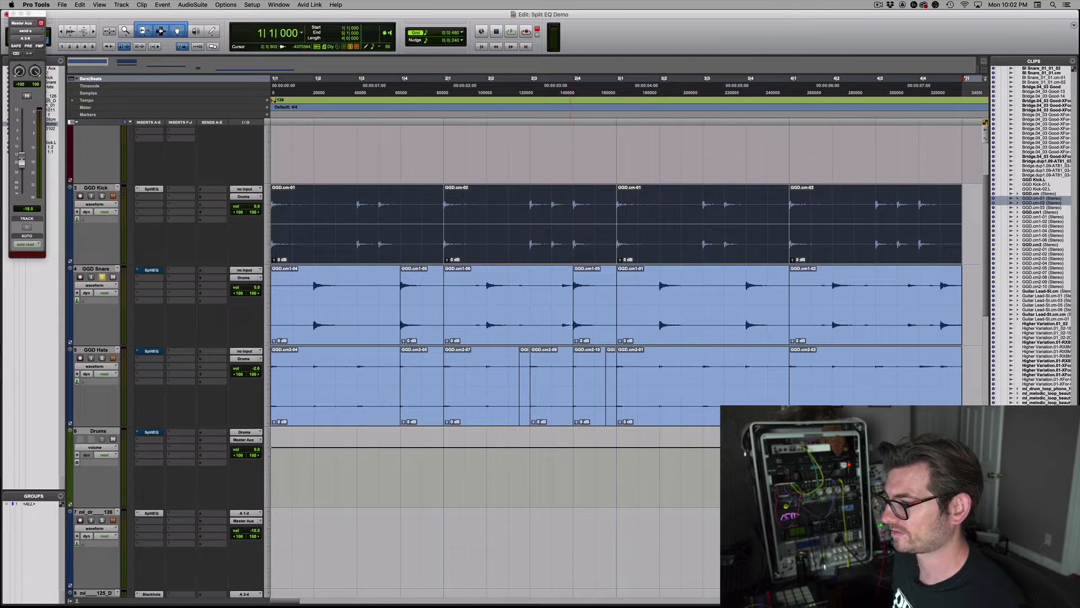
# Audition parts of the soloed snare track with its SplitEQ bypassed.
pyautogui.moveTo(445, 304); pyautogui.dragTo(667, 306)
pyautogui.press('space')
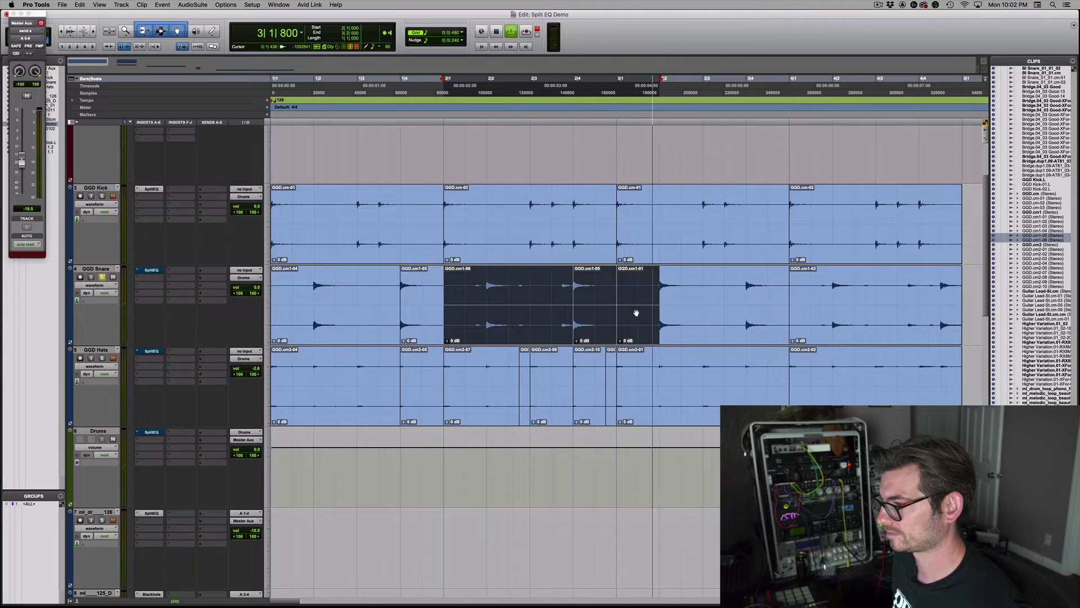
pyautogui.click(293, 288)
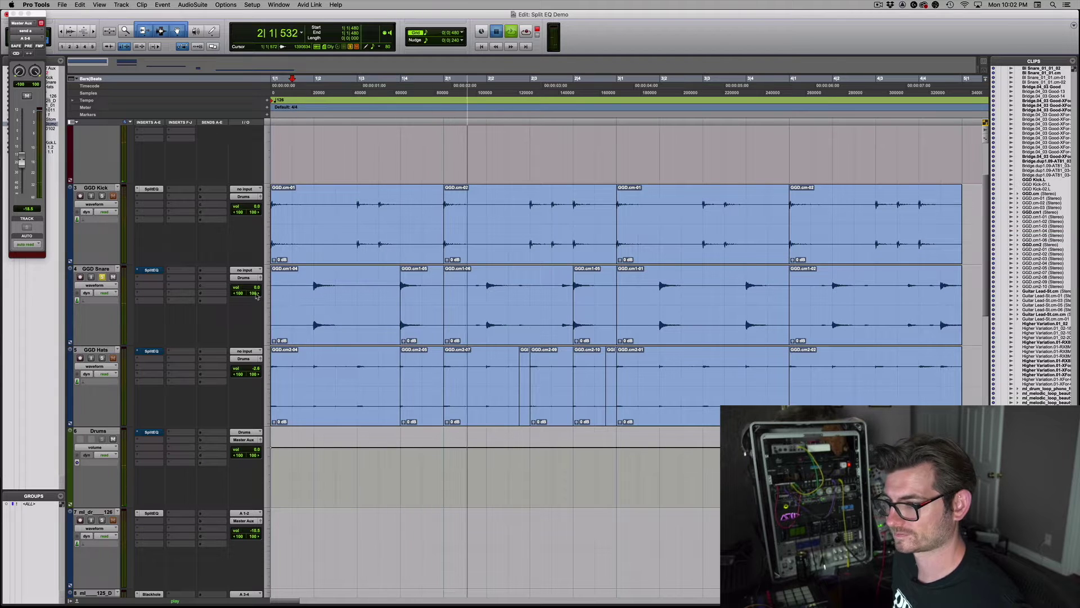
pyautogui.press('space')
# Select the snare clips across the first two bars and play them with the snare's SplitEQ active.
pyautogui.click(368, 326)
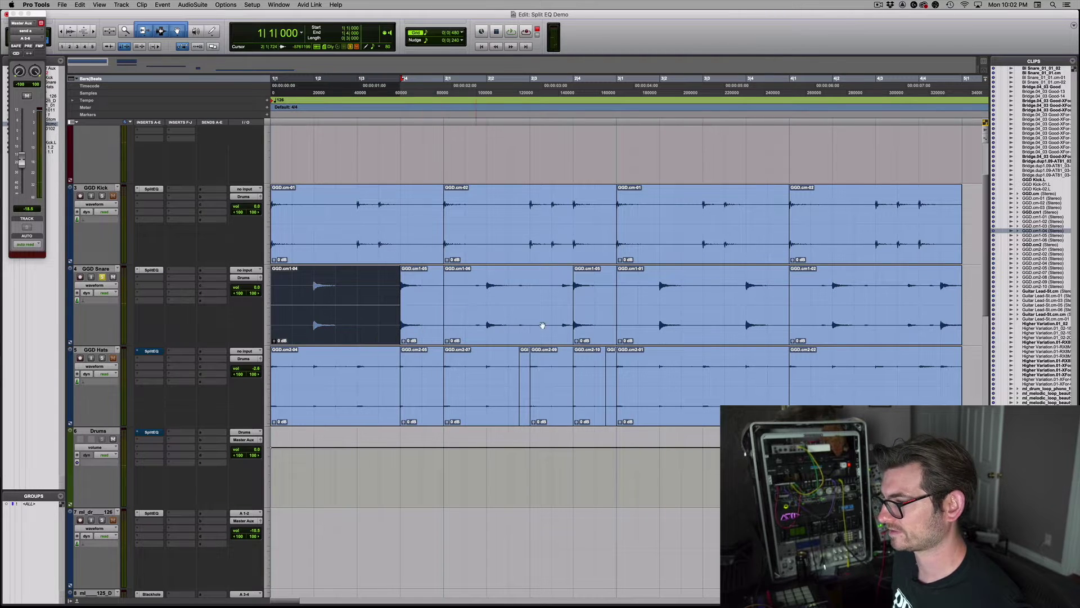
pyautogui.keyDown('shift'); pyautogui.click(610, 335); pyautogui.keyUp('shift')
pyautogui.press('space')
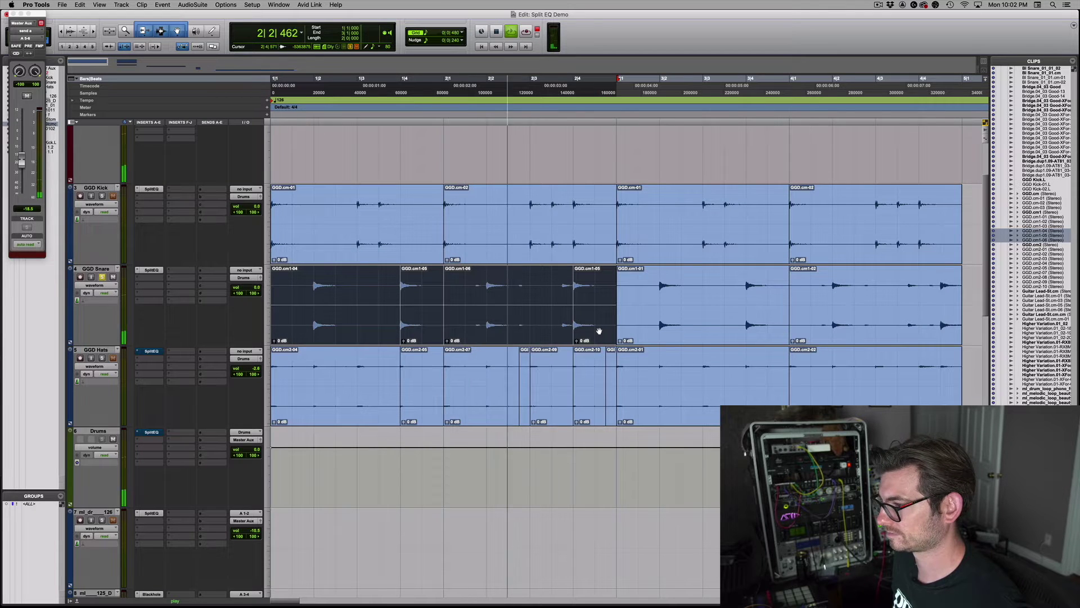
pyautogui.press('space')
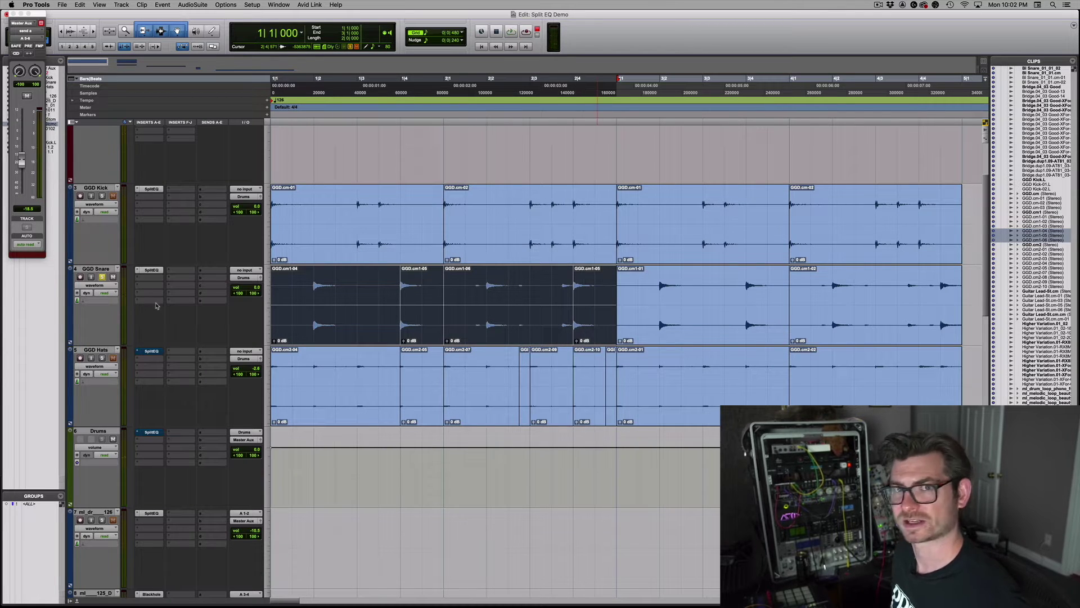
# Open the snare's SplitEQ in a more central spot and deactivate bands 2, 4 and 6.
pyautogui.click(157, 271)
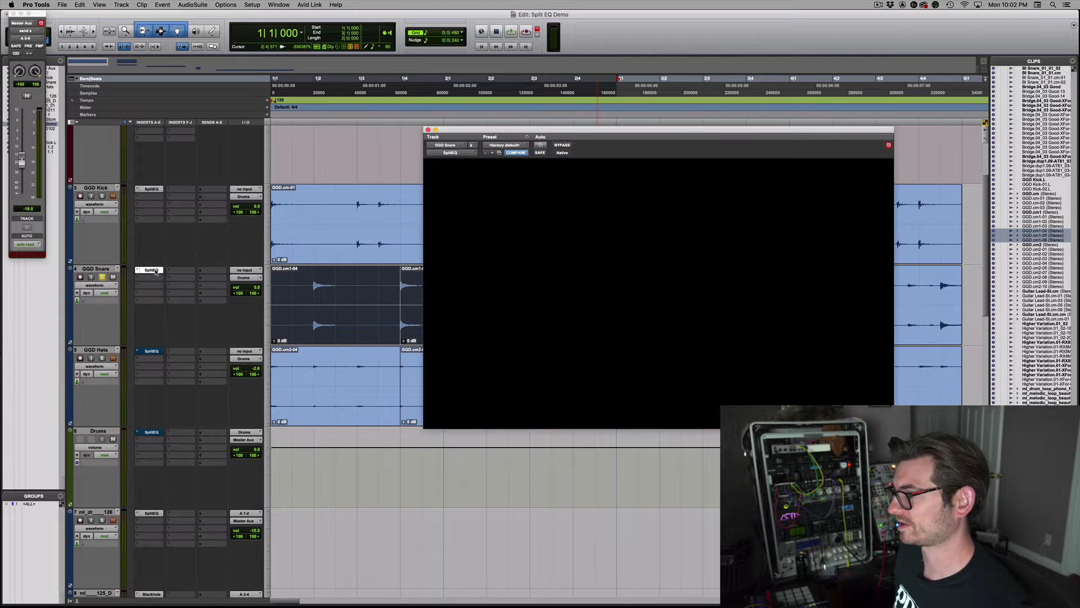
pyautogui.moveTo(681, 134); pyautogui.dragTo(561, 123)
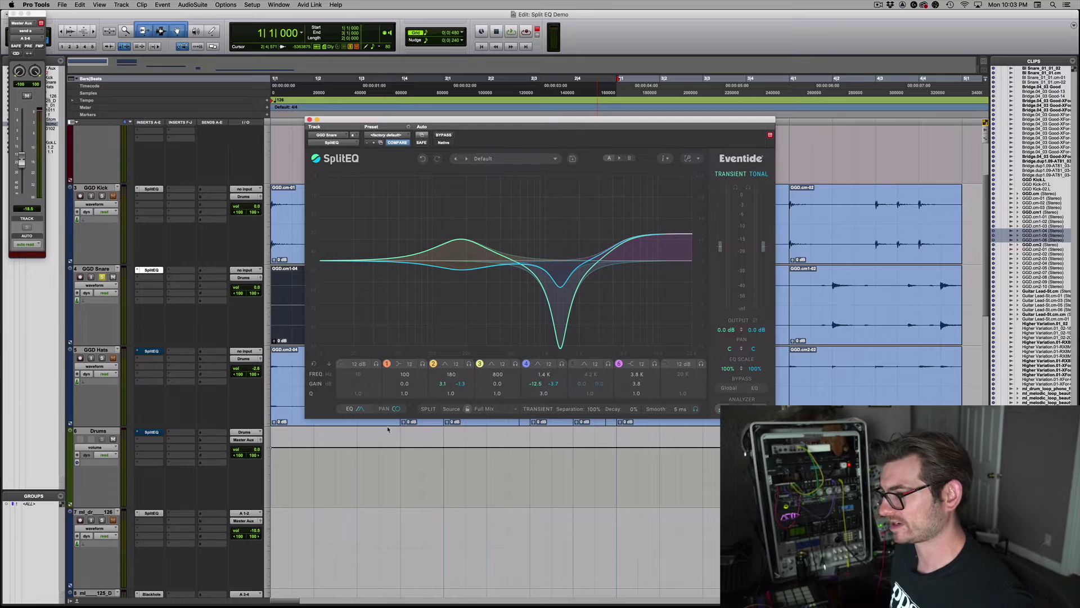
pyautogui.click(432, 364)
pyautogui.click(525, 364)
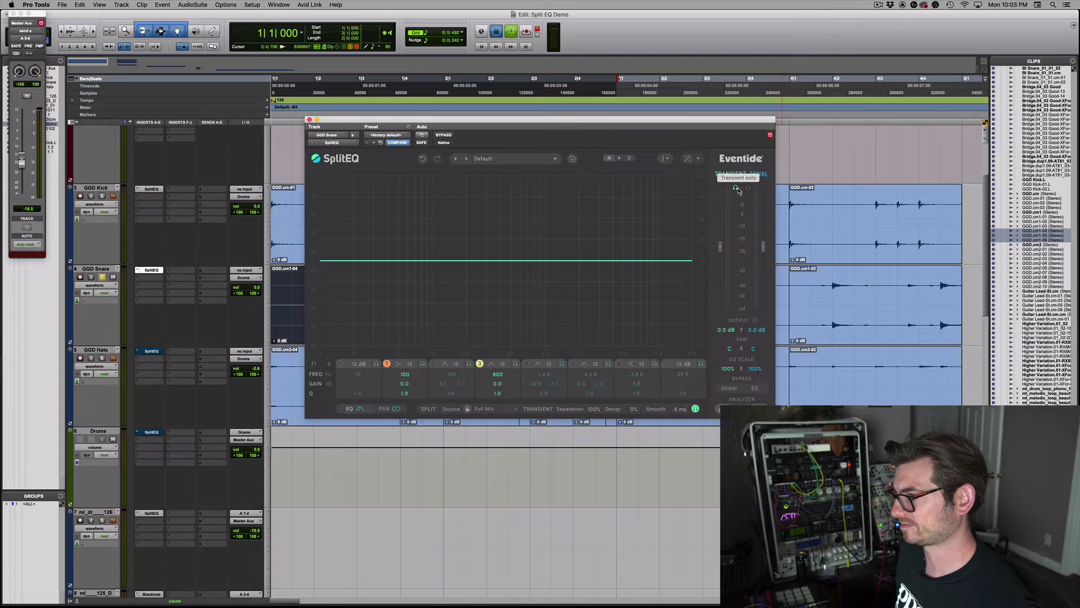
# Re-enable band 2 while auditioning the soloed transient signal of the snare, and play it with transient and tonal together.
pyautogui.press('space')
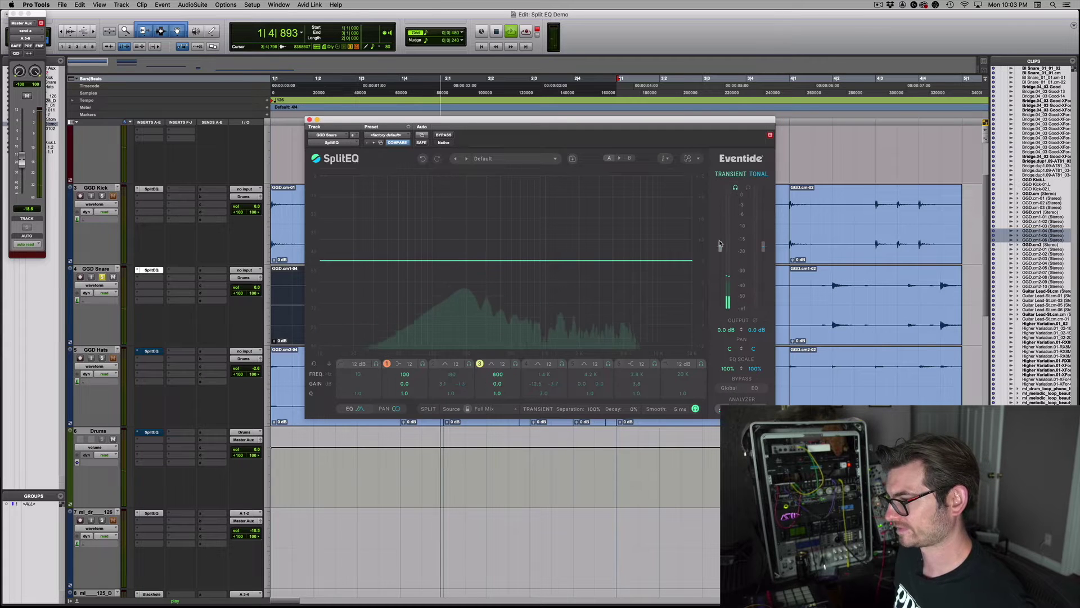
pyautogui.press('space')
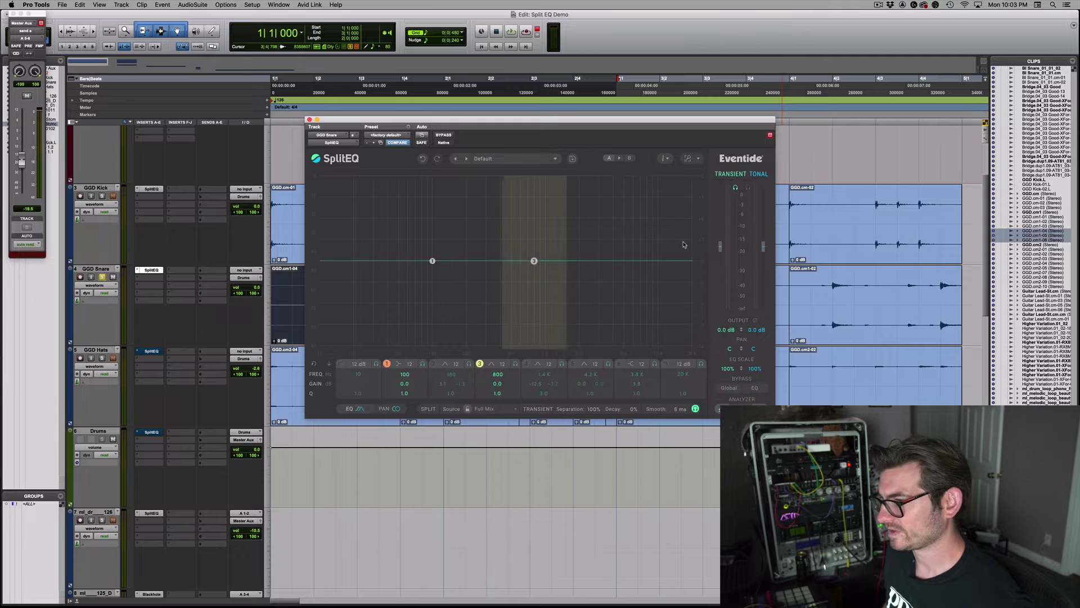
pyautogui.press('space')
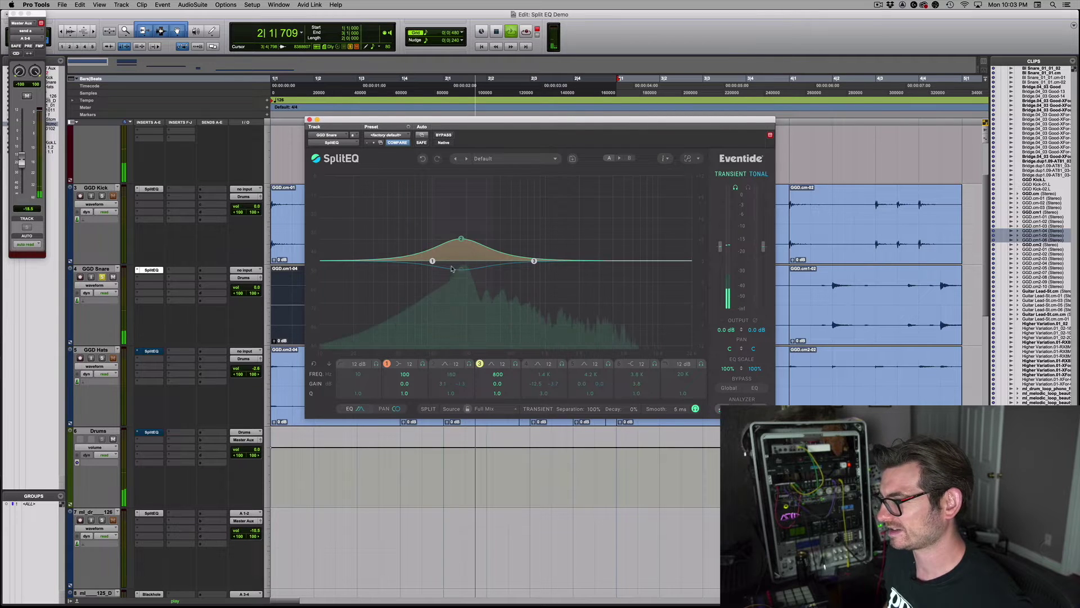
pyautogui.moveTo(435, 366)
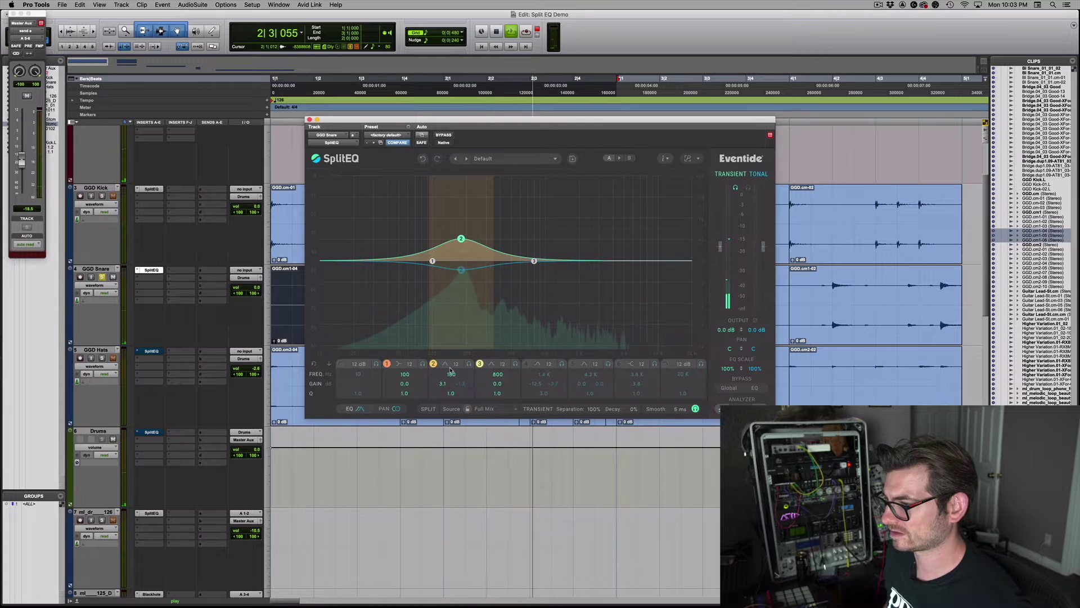
pyautogui.press('space')
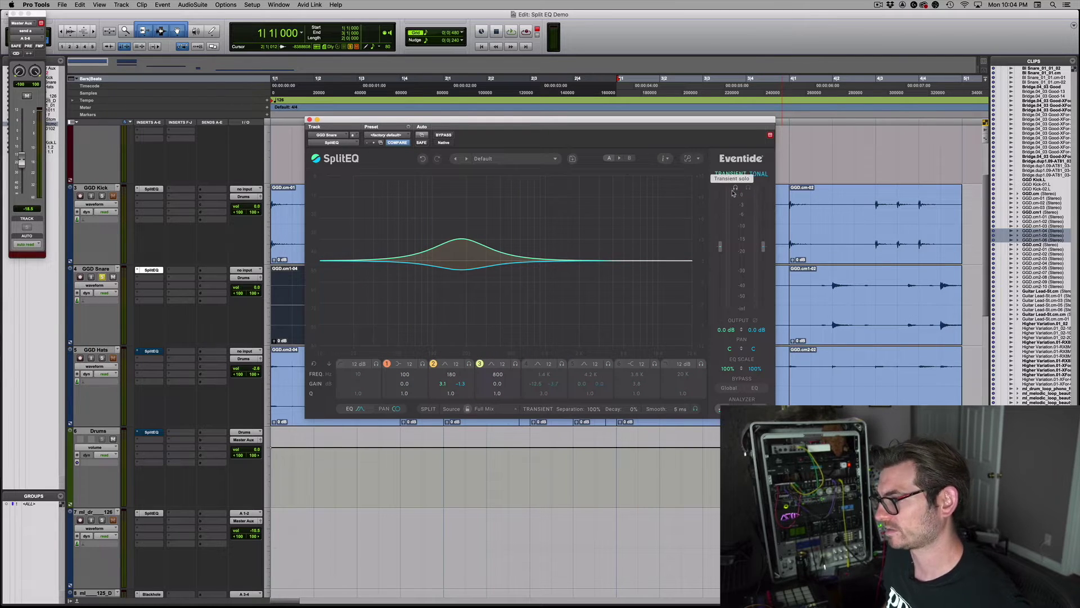
pyautogui.press('space')
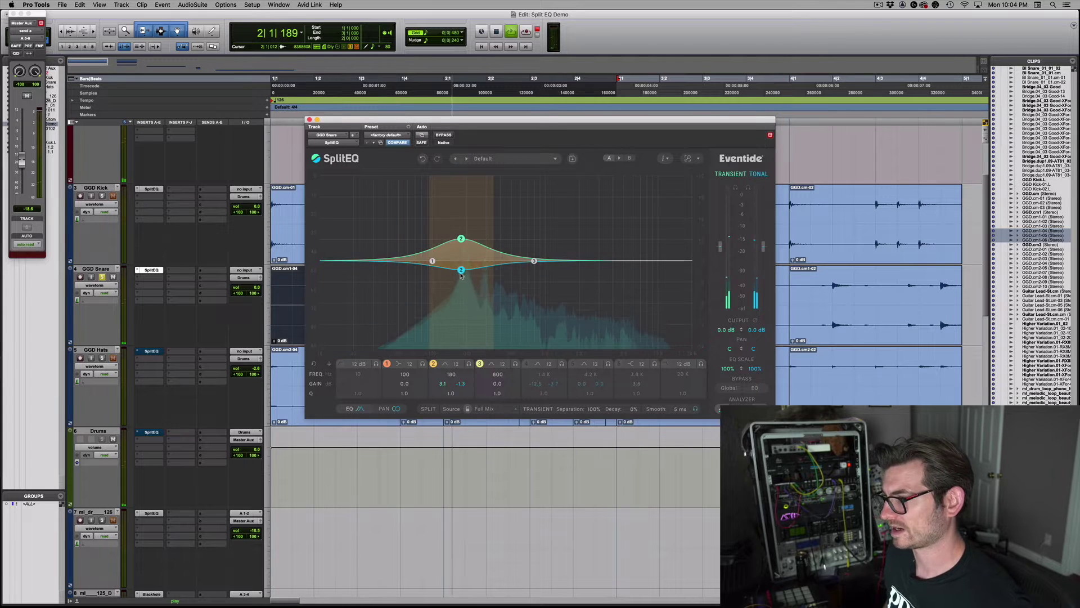
pyautogui.press('space')
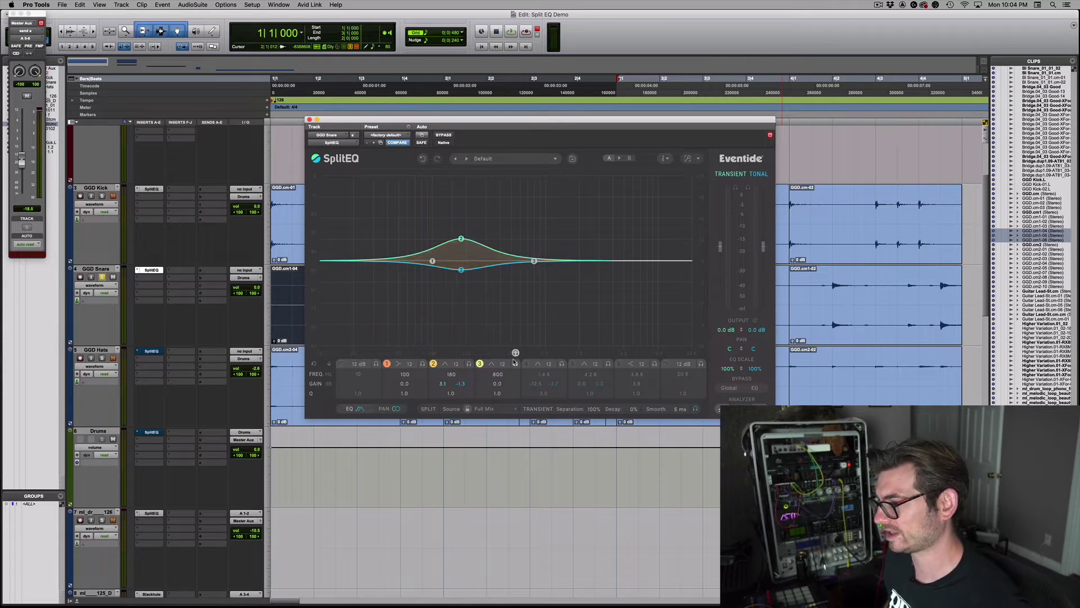
# Re-enable band 4 and, auditioning it soloed, set its transient gain to -13.6 dB and tonal gain to about -3.8 dB.
pyautogui.moveTo(514, 361)
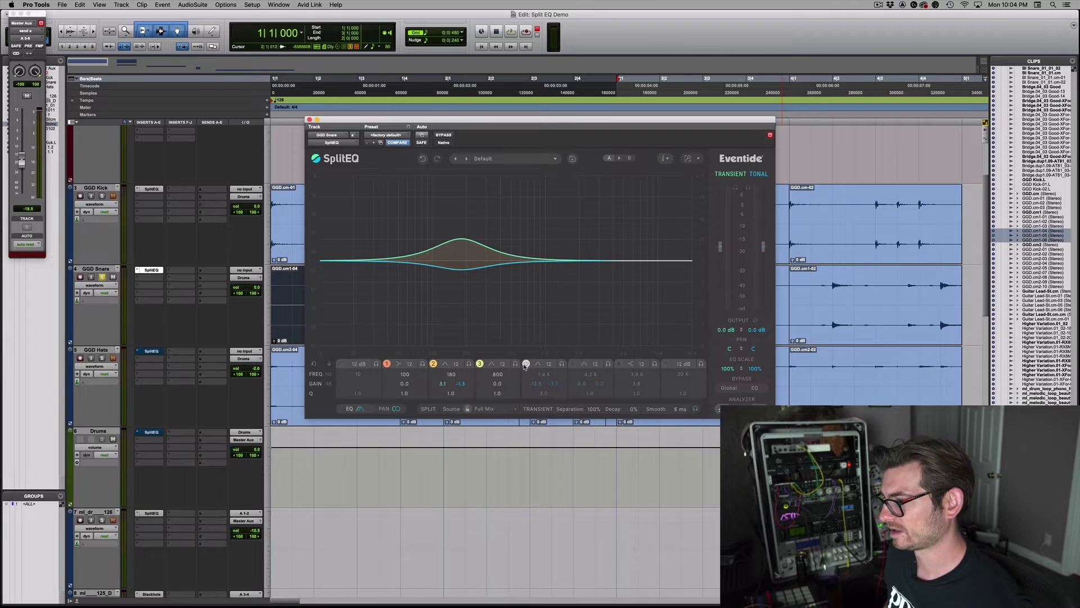
pyautogui.click(526, 364)
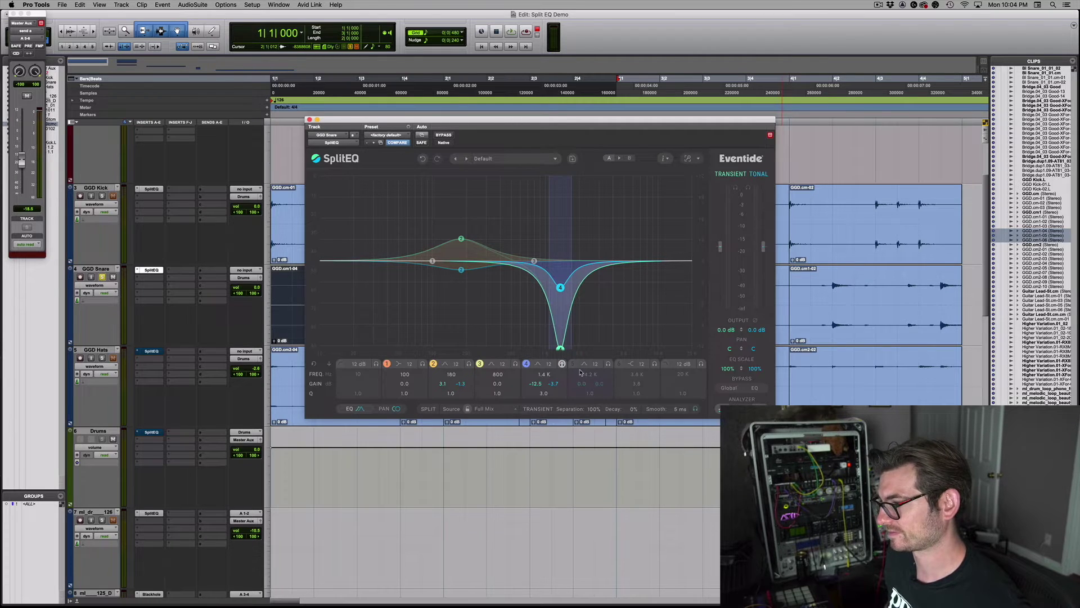
pyautogui.press('space')
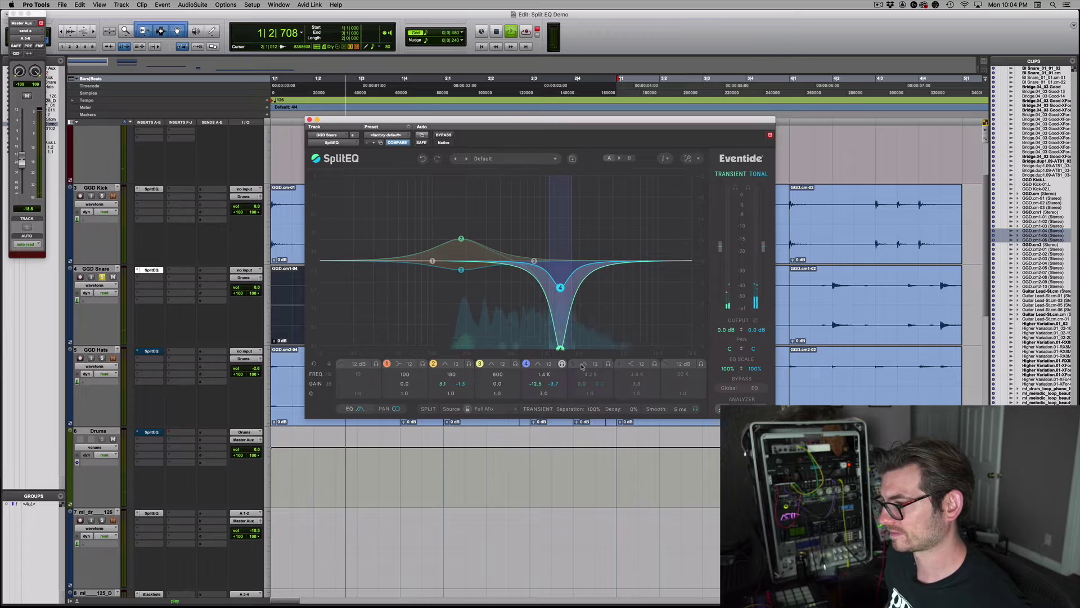
pyautogui.moveTo(534, 383); pyautogui.dragTo(562, 353)
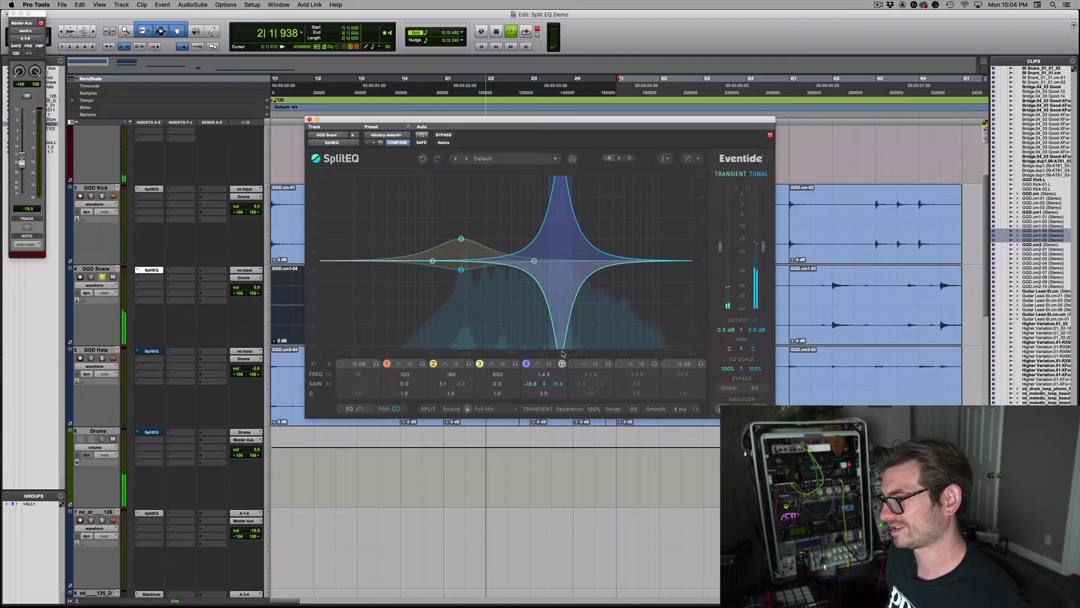
pyautogui.moveTo(562, 353); pyautogui.dragTo(563, 397)
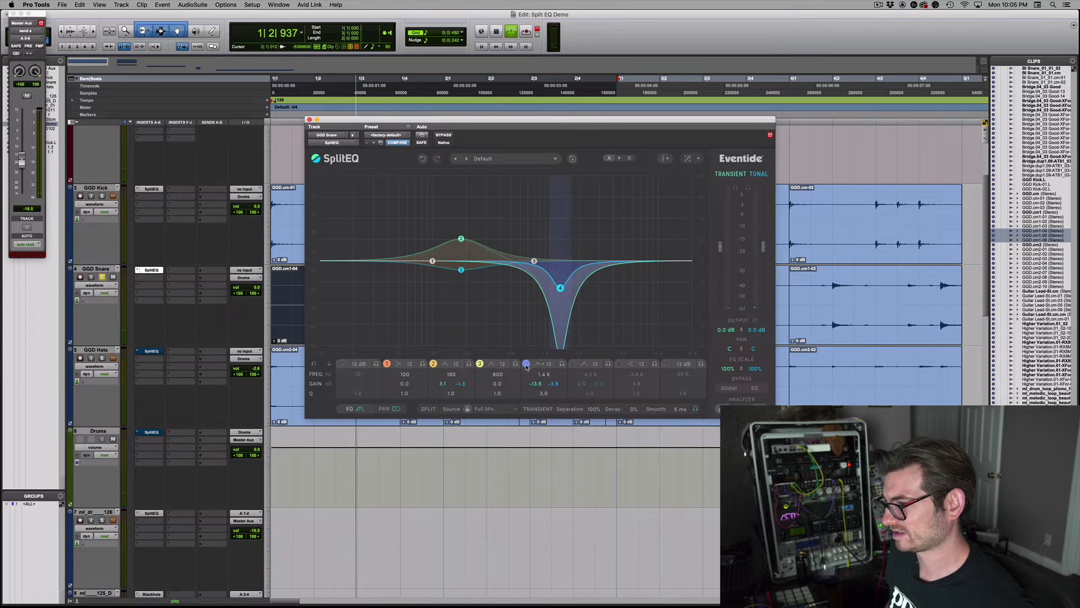
# Compare the snare playback with band 4 switched off and on.
pyautogui.press('space')
pyautogui.press('space')
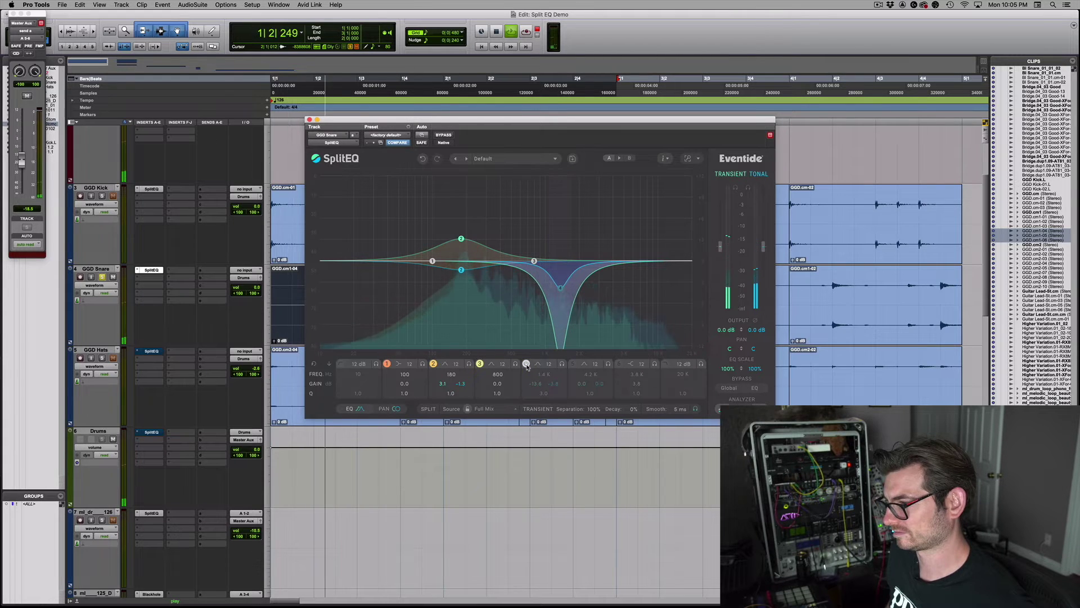
pyautogui.click(526, 364)
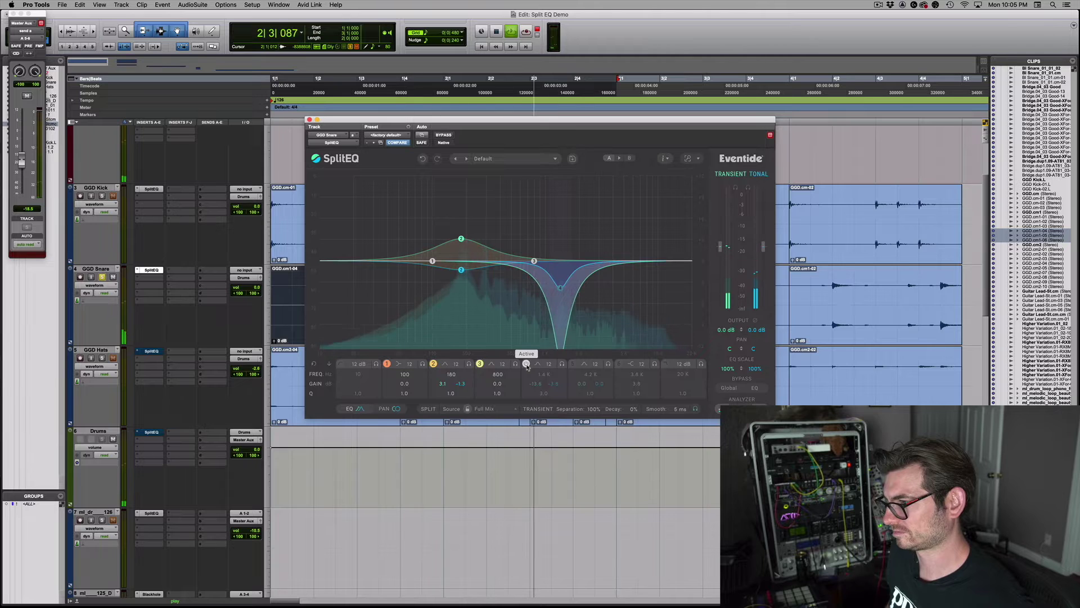
pyautogui.click(526, 364)
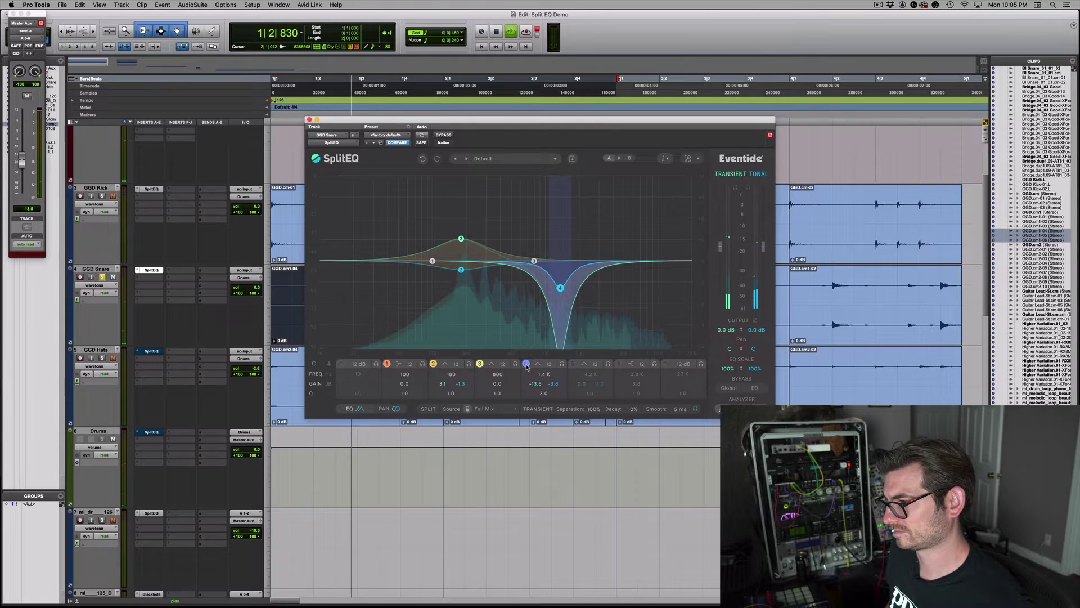
pyautogui.press('space')
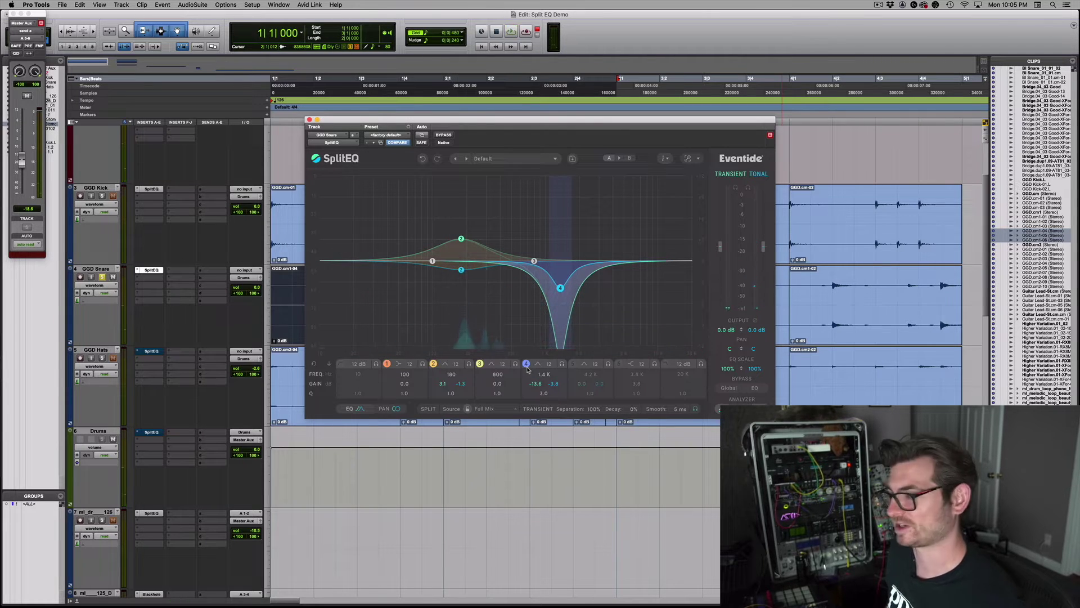
# Re-enable band 6, compare the snare with it on and off, and close the snare's SplitEQ window.
pyautogui.click(619, 363)
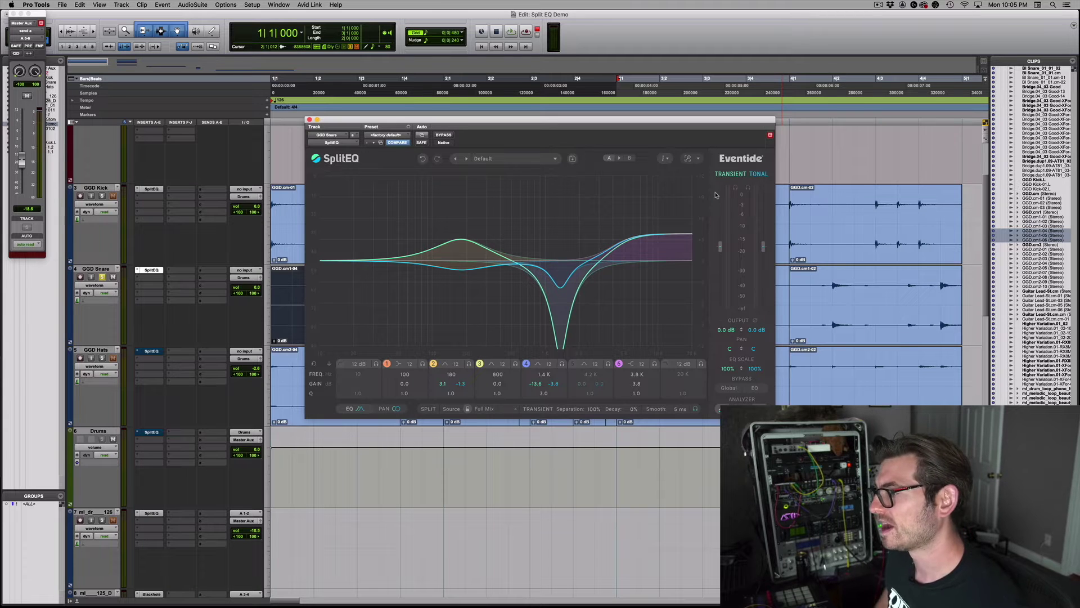
pyautogui.moveTo(675, 188)
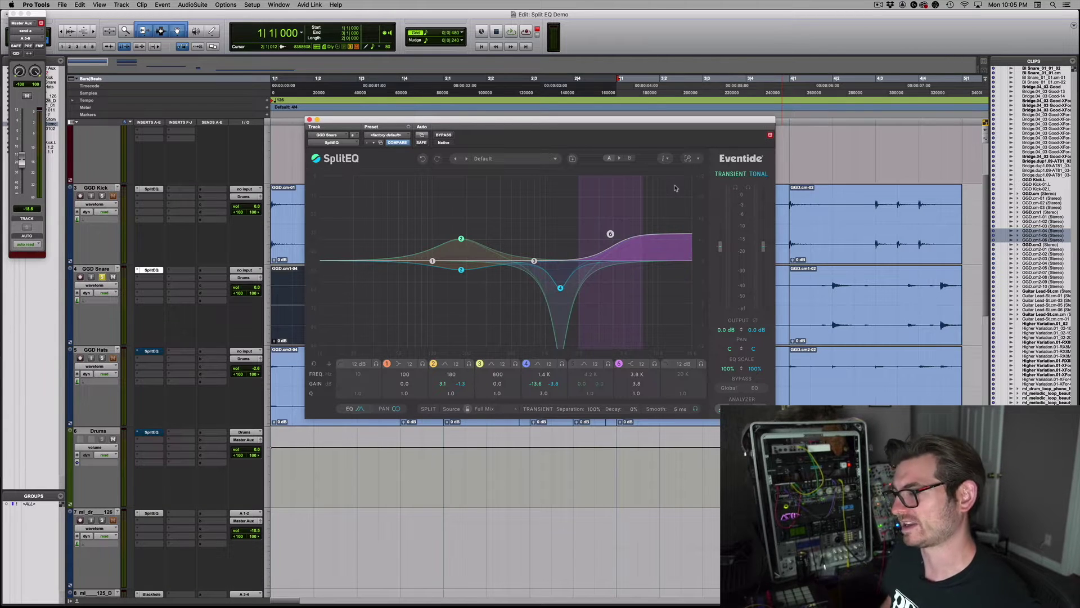
pyautogui.press('space')
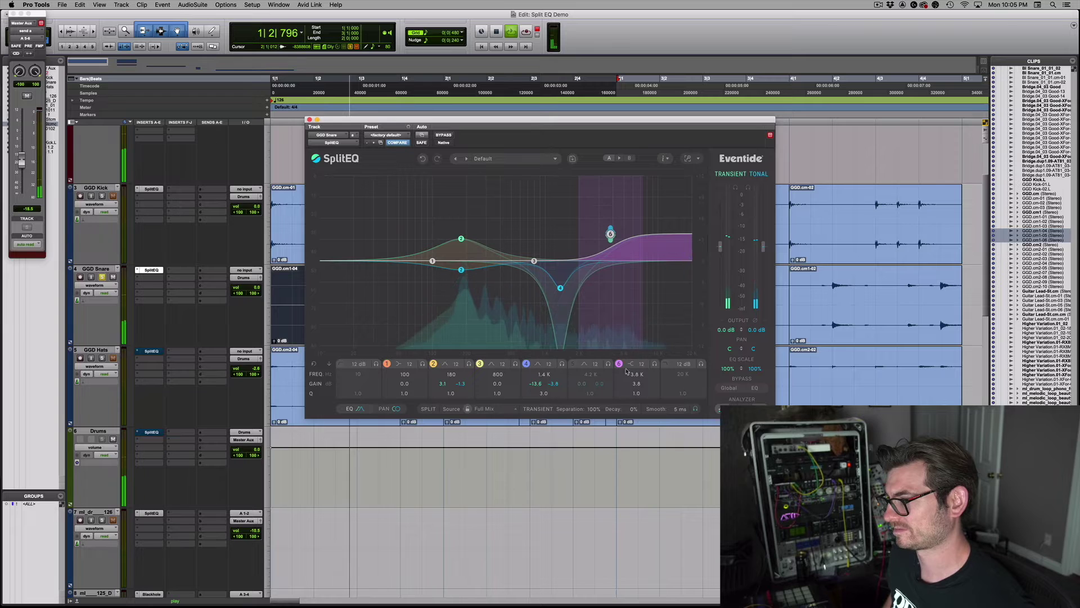
pyautogui.click(619, 364)
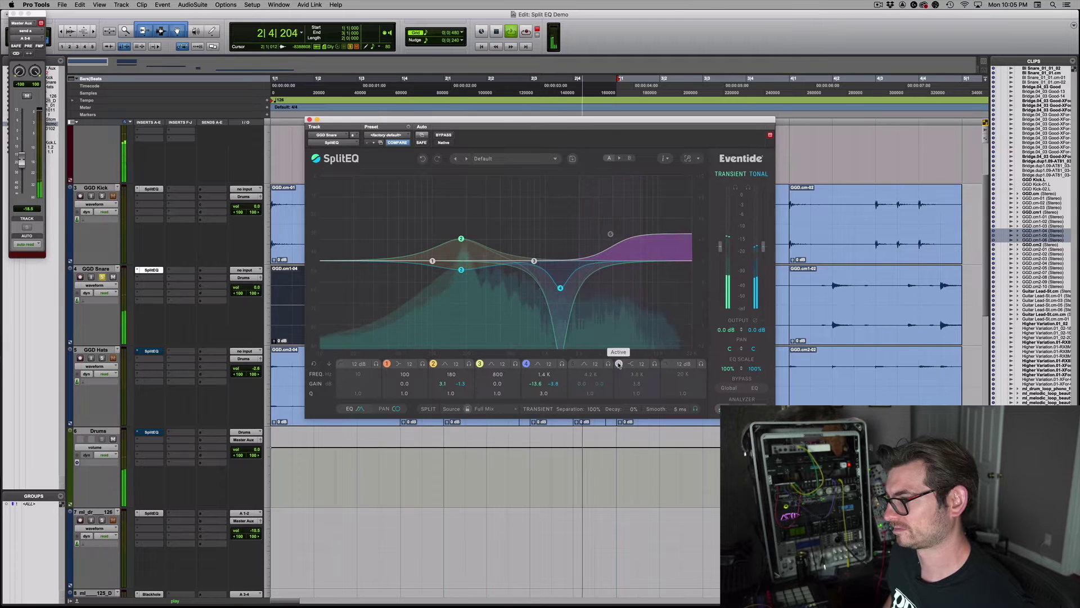
pyautogui.click(619, 363)
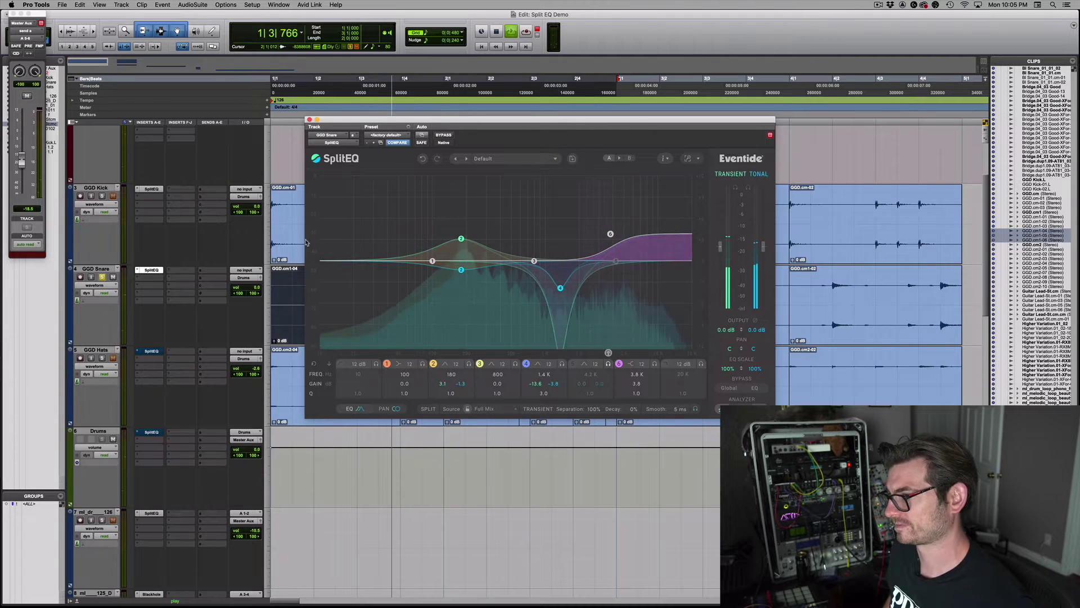
pyautogui.press('space')
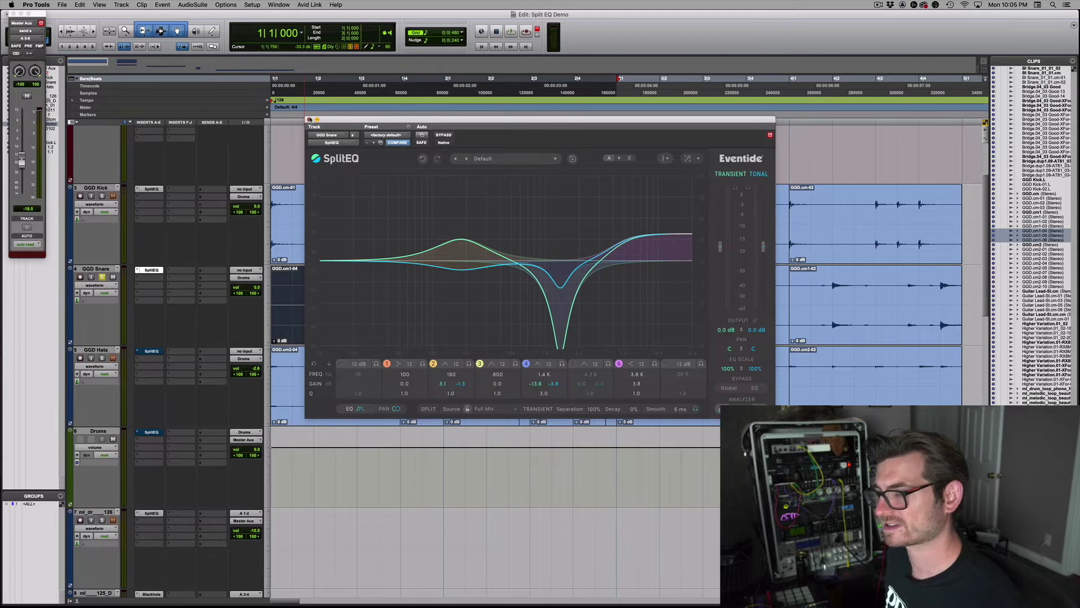
pyautogui.click(310, 120)
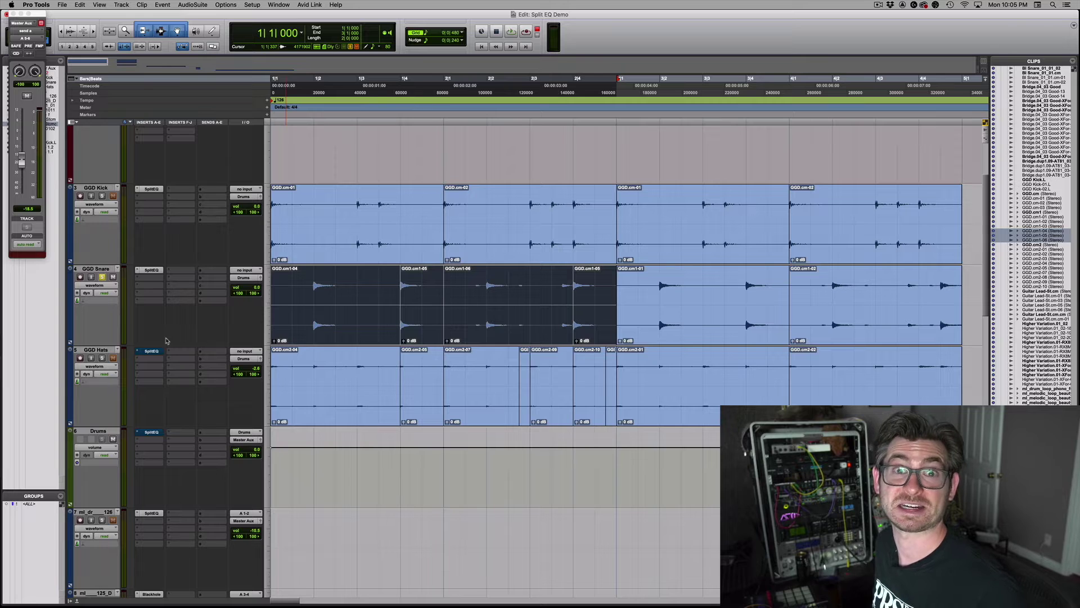
# Solo the hats track and compare its playback with SplitEQ bypassed and active, leaving SplitEQ active.
pyautogui.keyDown('super'); pyautogui.click(152, 351); pyautogui.keyUp('super')
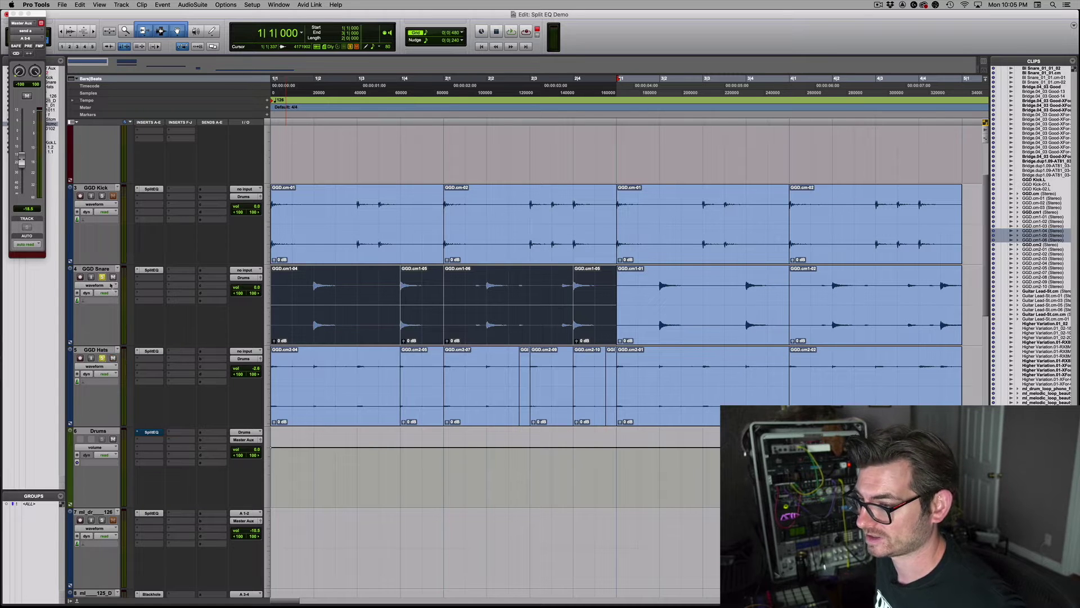
pyautogui.keyDown('super'); pyautogui.click(152, 351); pyautogui.keyUp('super')
pyautogui.press('space')
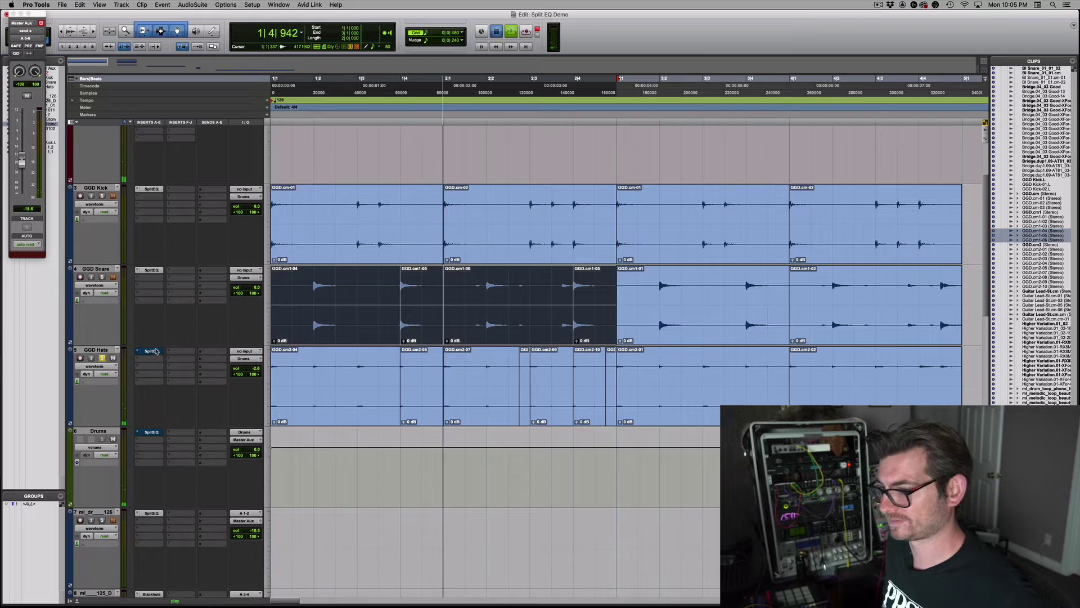
pyautogui.press('space')
pyautogui.keyDown('super'); pyautogui.click(157, 352); pyautogui.keyUp('super')
pyautogui.press('space')
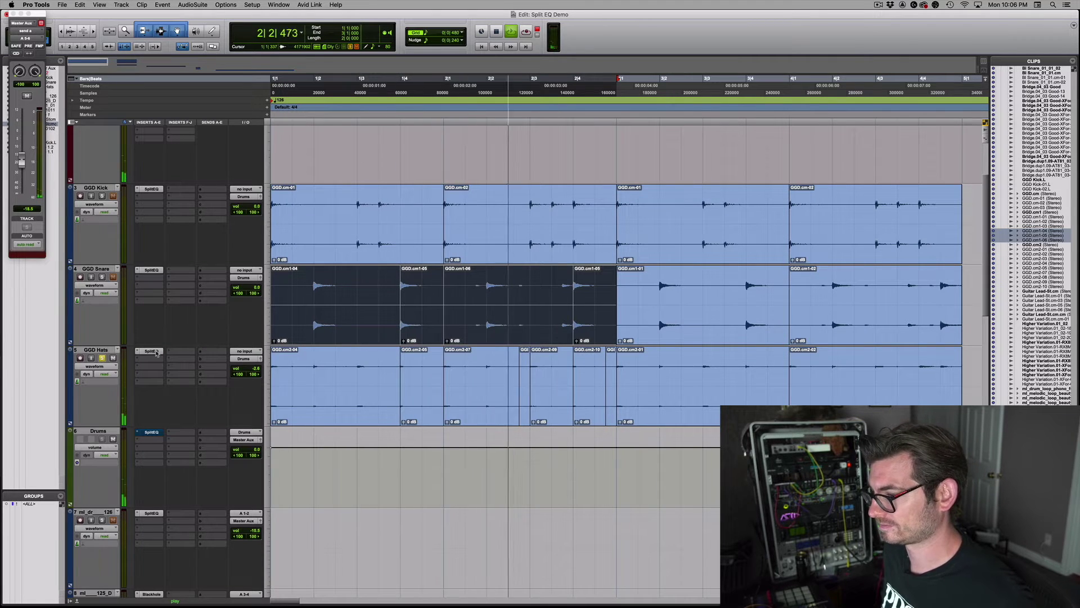
# Open the hats track's SplitEQ, solo its transient signal, and set the transient decay to 44% while listening to playback.
pyautogui.press('space')
pyautogui.click(151, 351)
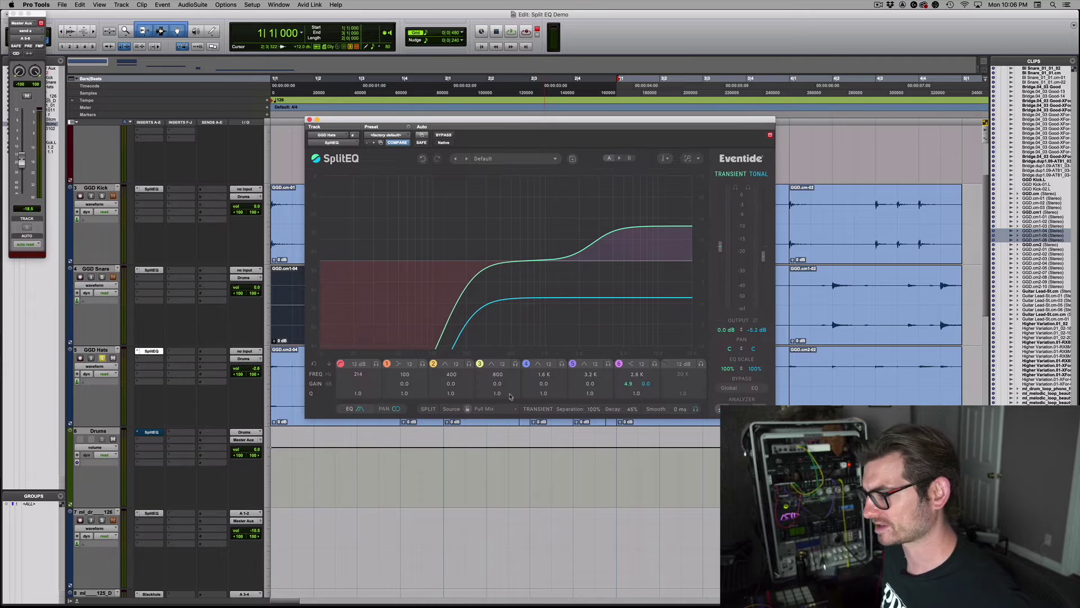
pyautogui.click(485, 409)
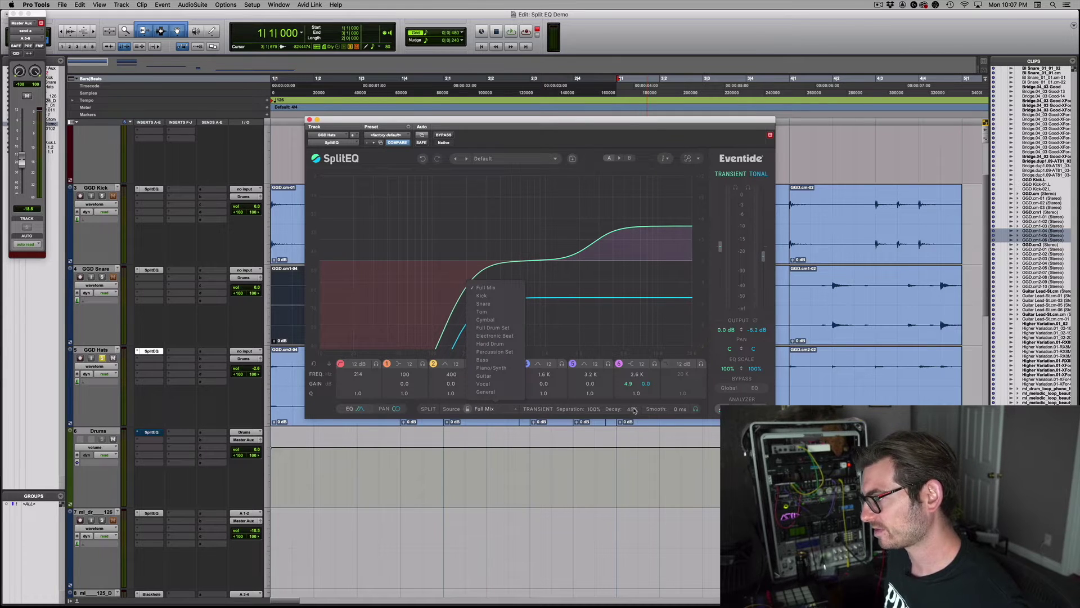
pyautogui.click(736, 189)
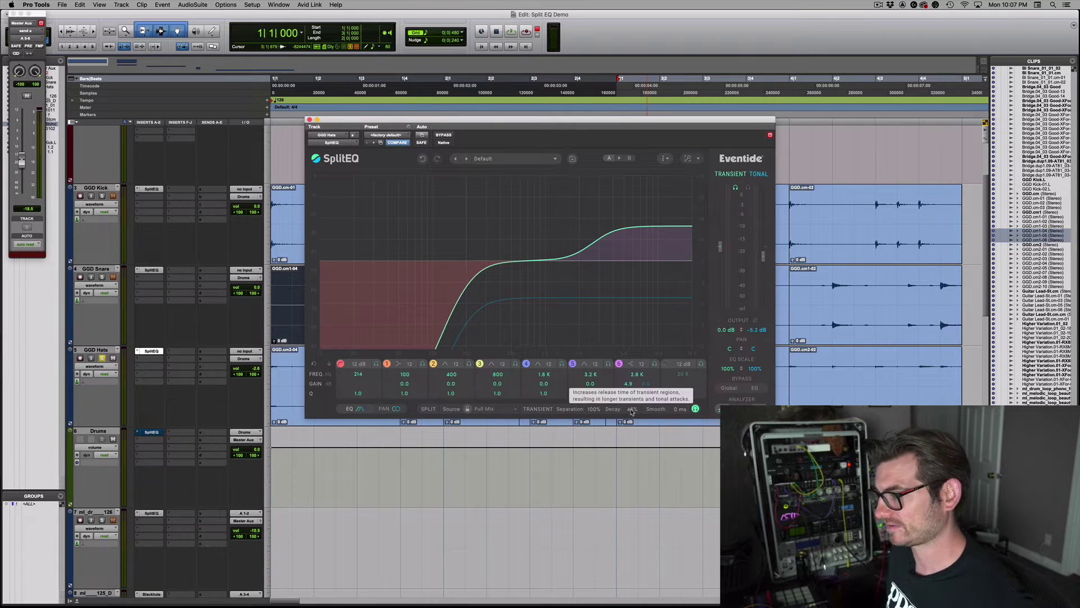
pyautogui.press('space')
pyautogui.moveTo(632, 411); pyautogui.dragTo(767, 228)
pyautogui.press('space')
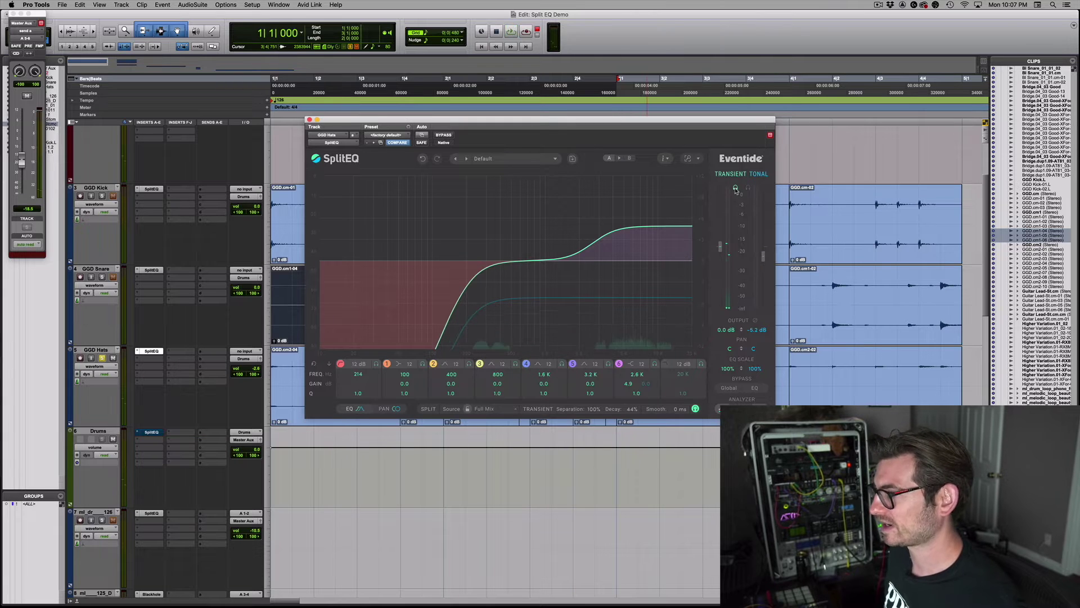
# Solo the hats' tonal signal, set the tonal output to -5.5 dB during playback, and close SplitEQ after hearing both signals together.
pyautogui.click(749, 188)
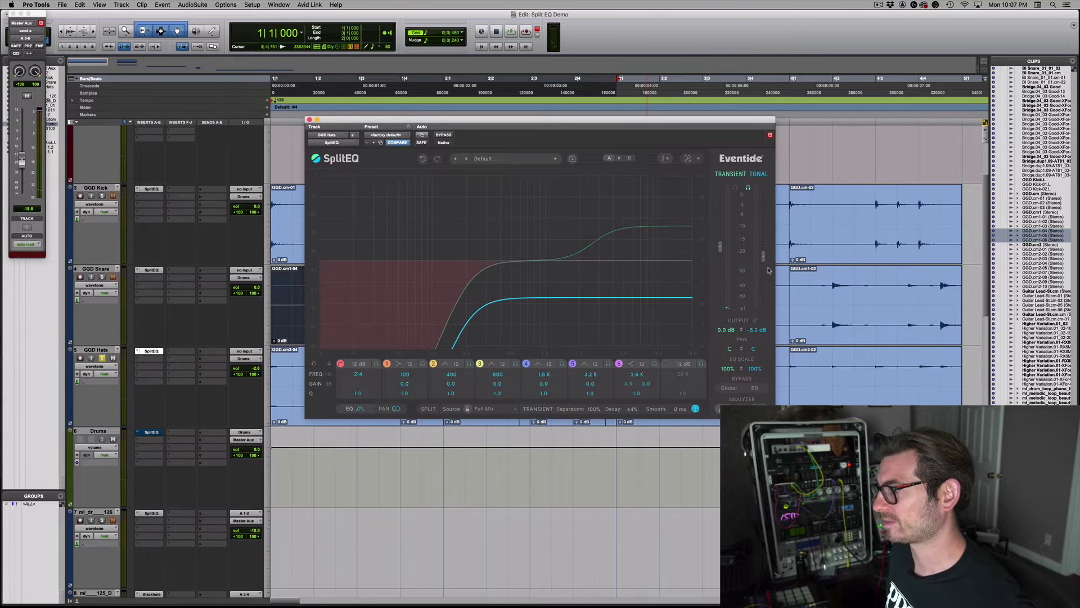
pyautogui.press('space')
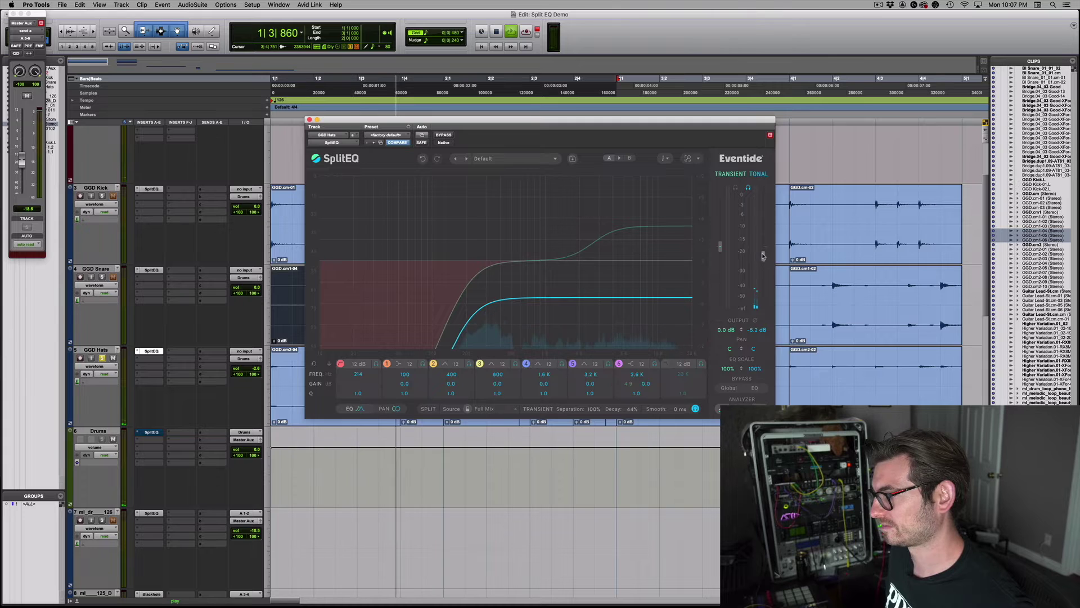
pyautogui.moveTo(763, 258)
pyautogui.mouseDown()
pyautogui.moveTo(764, 237)
pyautogui.moveTo(763, 263)
pyautogui.mouseUp()
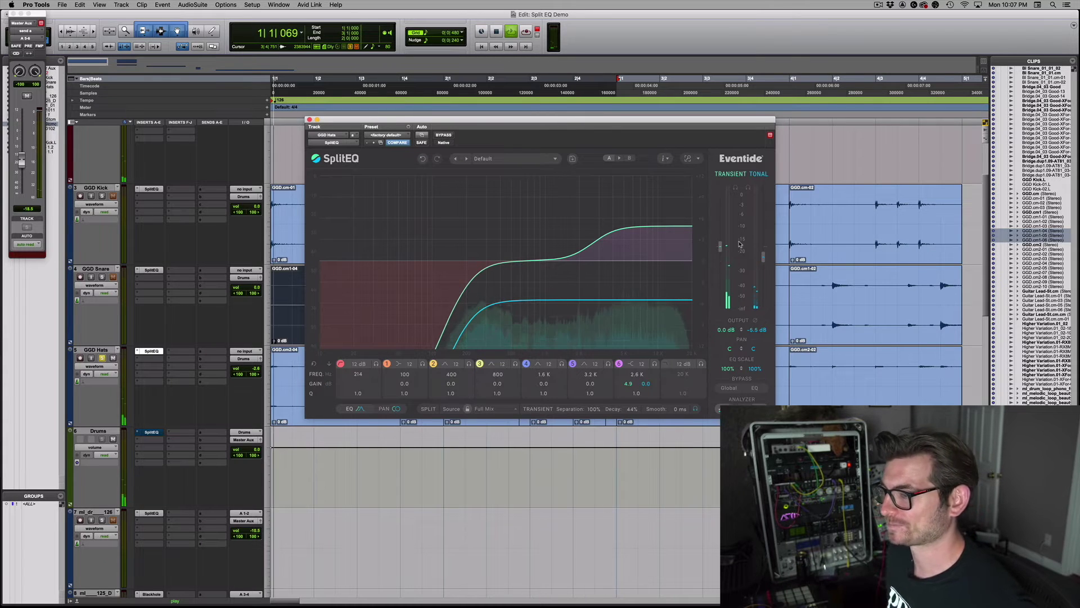
pyautogui.click(309, 120)
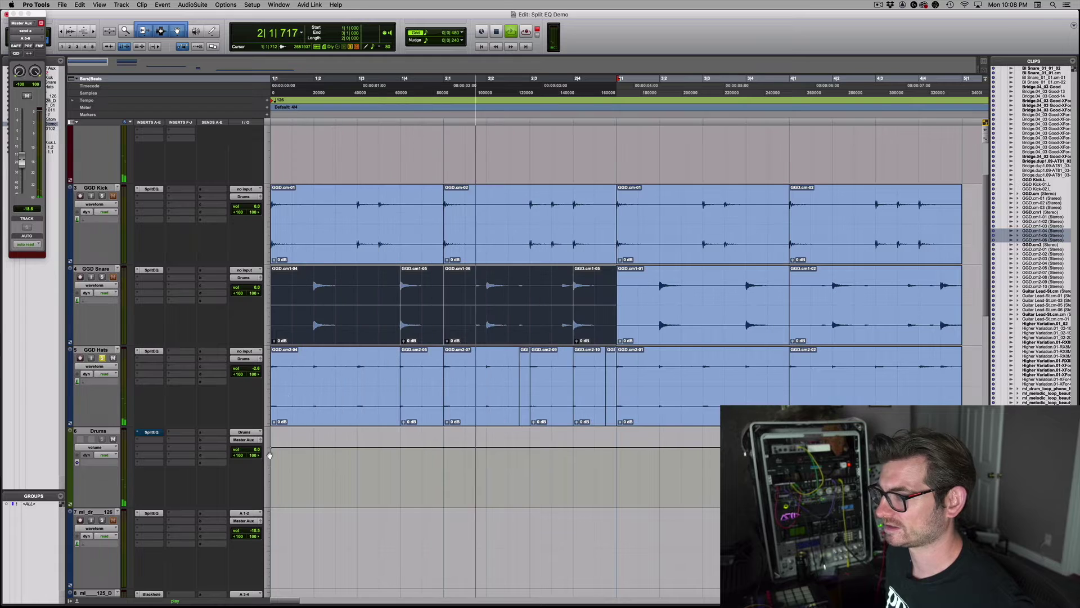
pyautogui.press('space')
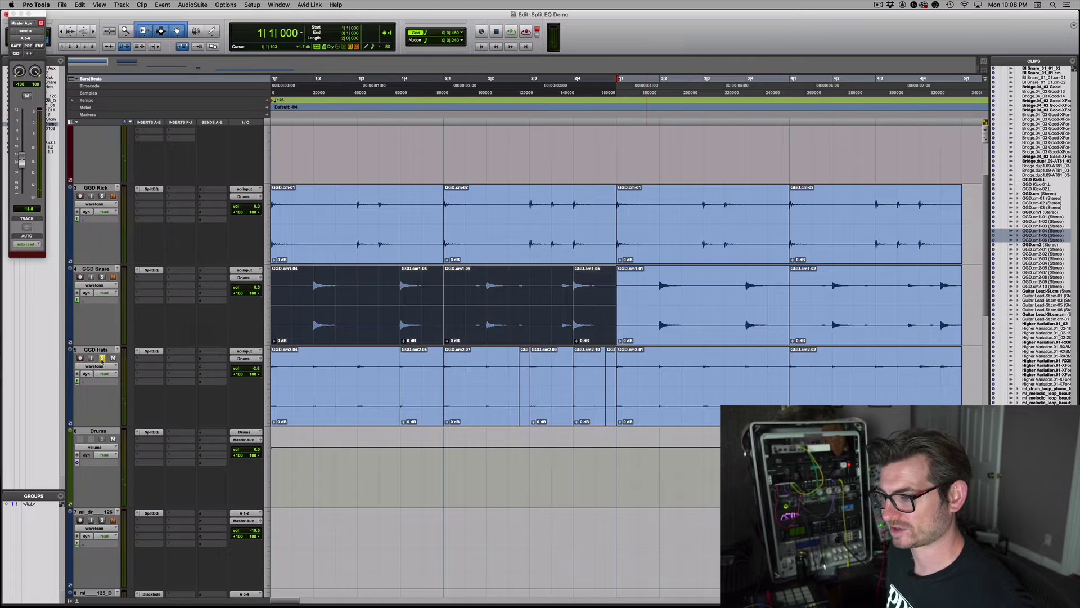
# Open SplitEQ on the Drums bus, compare playback with it bypassed and active, leave it active, and close its window.
pyautogui.click(156, 433)
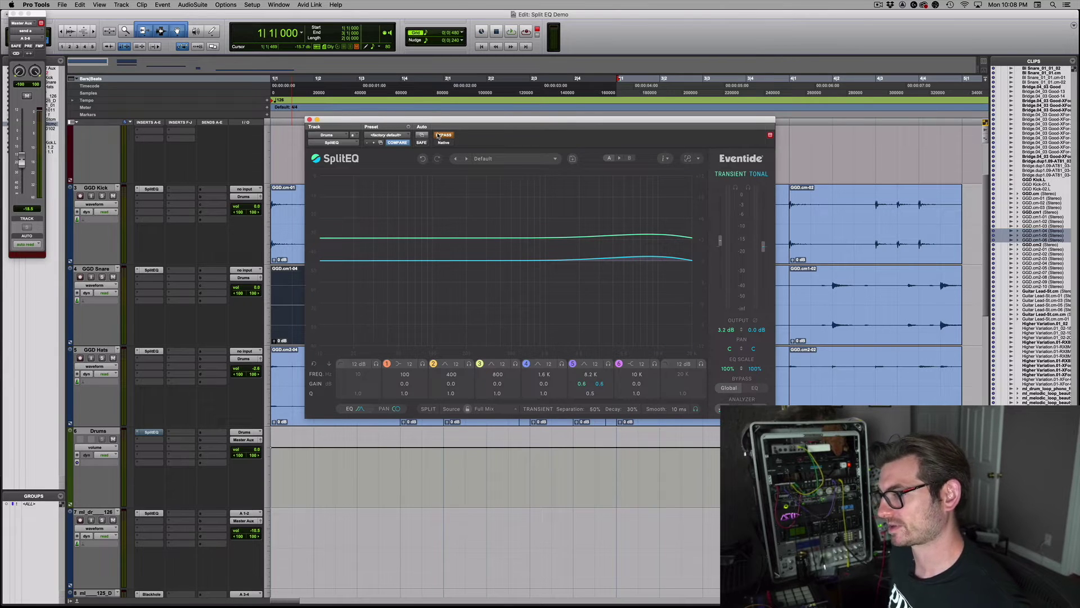
pyautogui.press('space')
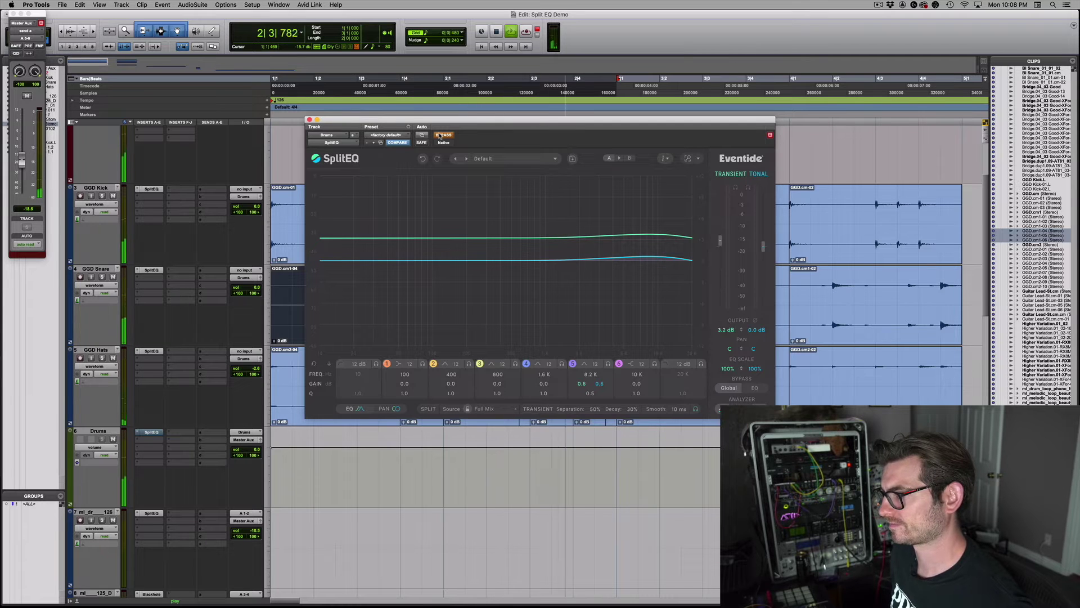
pyautogui.press('space')
pyautogui.click(441, 136)
pyautogui.press('space')
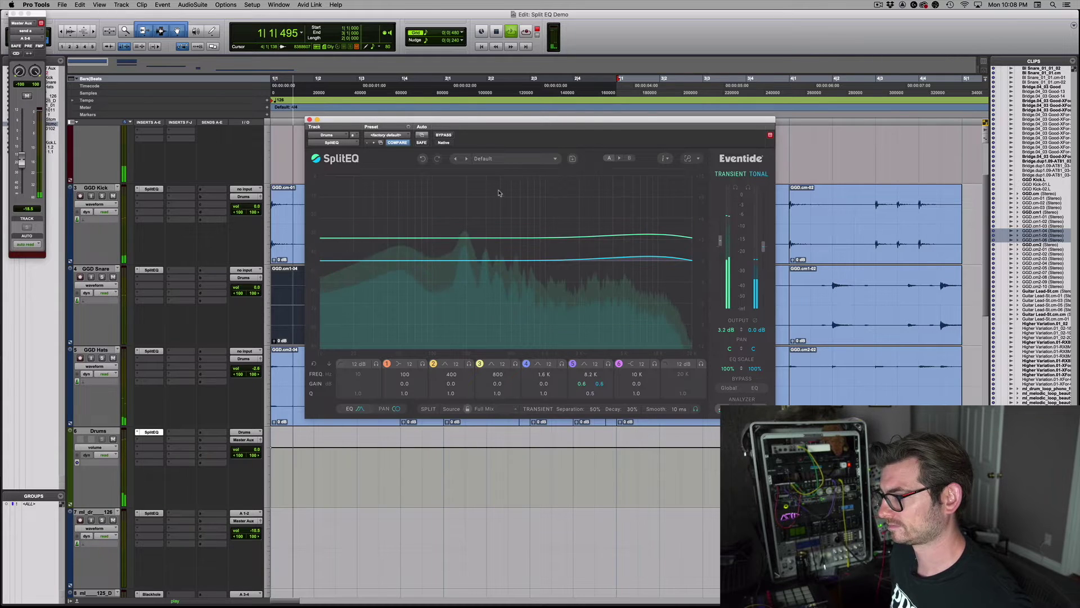
pyautogui.click(500, 260)
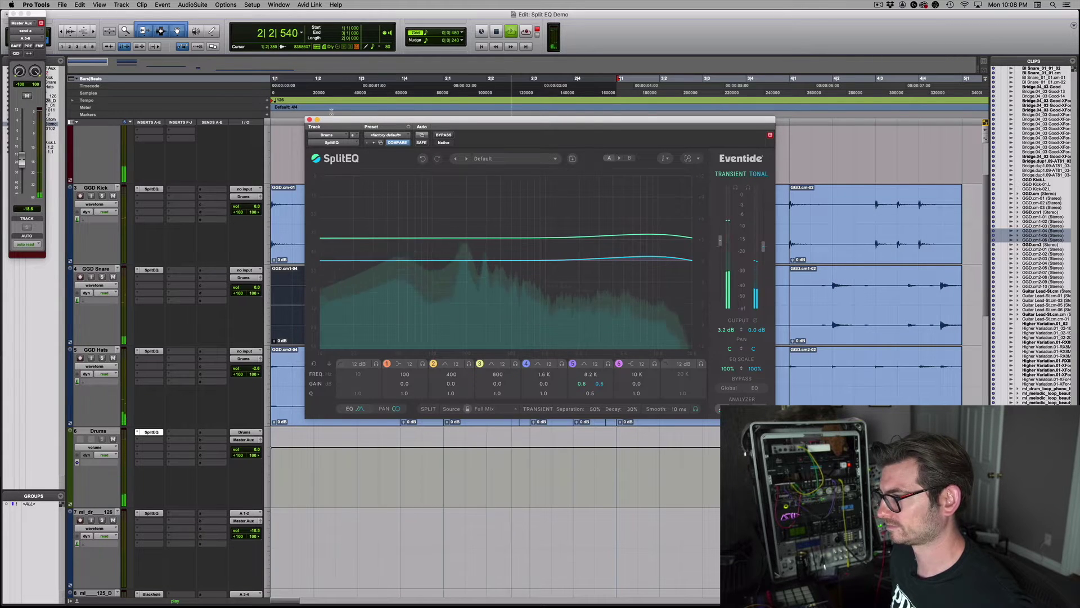
pyautogui.press('space')
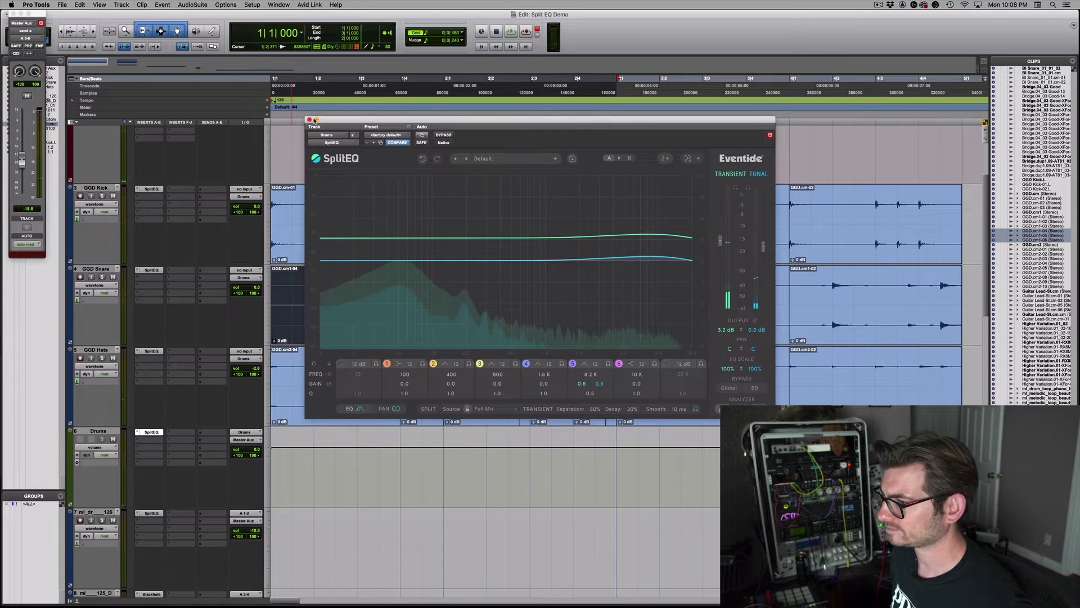
pyautogui.click(309, 120)
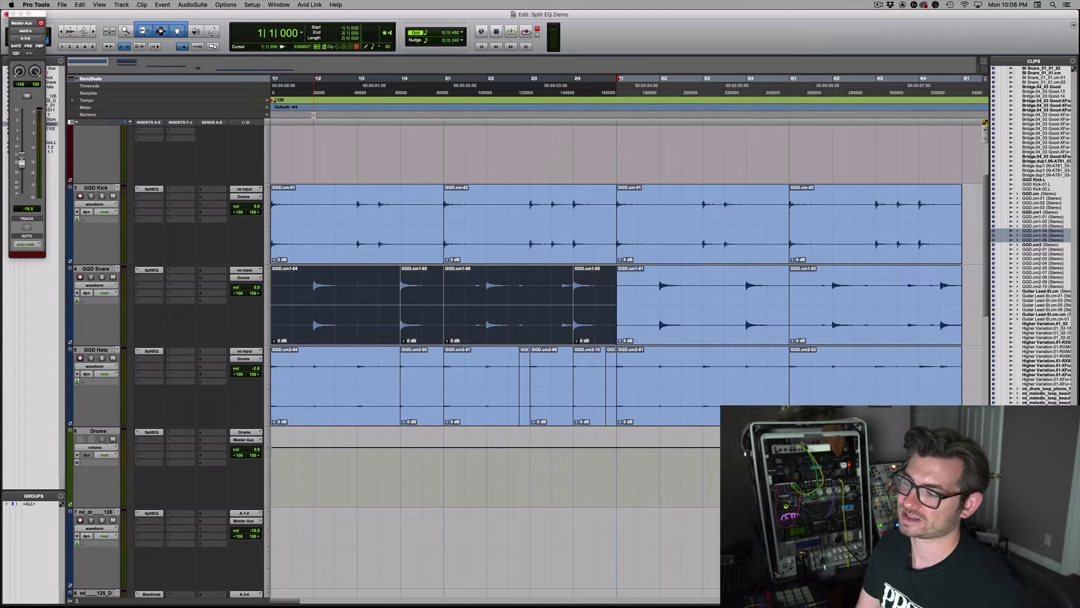
# Bypass SplitEQ on the drum loop track and mute the kick, snare and hats clips at bars 6 and 7.
pyautogui.press('super+bracketleft')
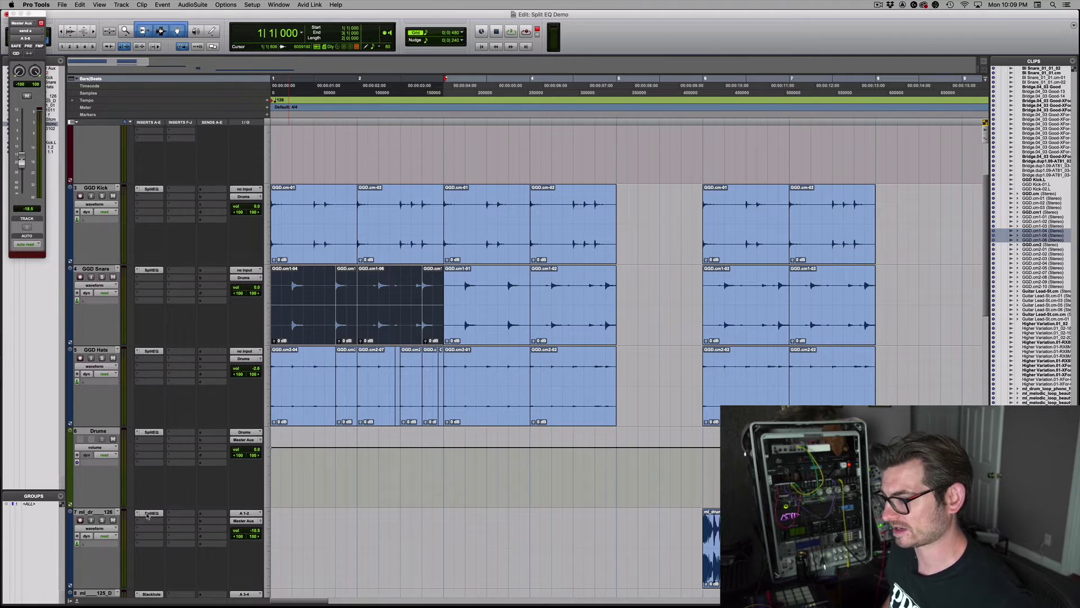
pyautogui.moveTo(675, 198); pyautogui.dragTo(926, 368)
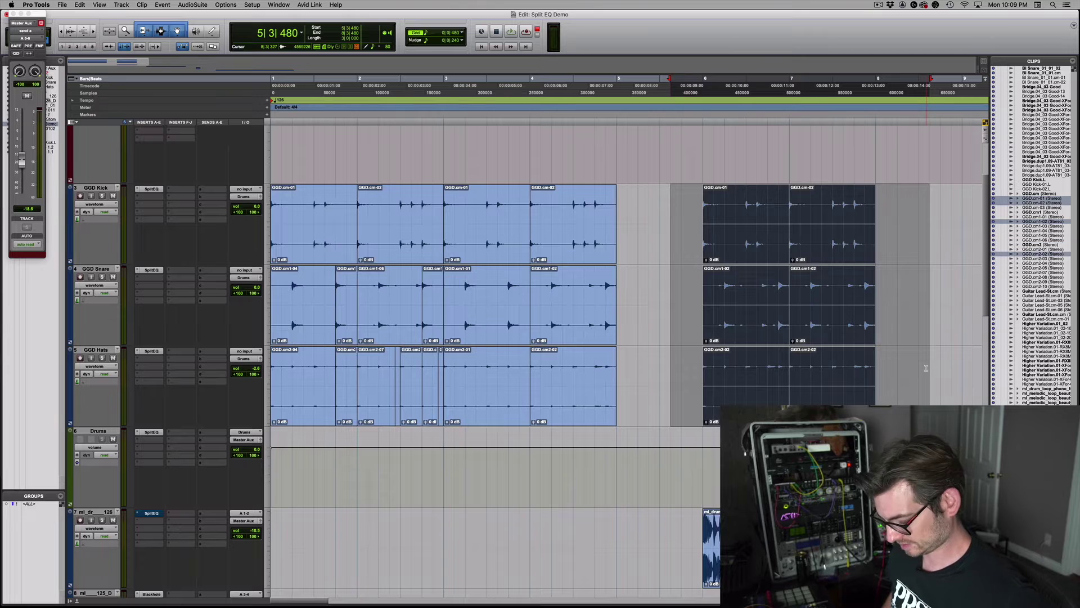
# Select the drum loop clip on track 7 and play it with SplitEQ bypassed.
pyautogui.scroll(-8, 712, 460)
pyautogui.click(709, 354)
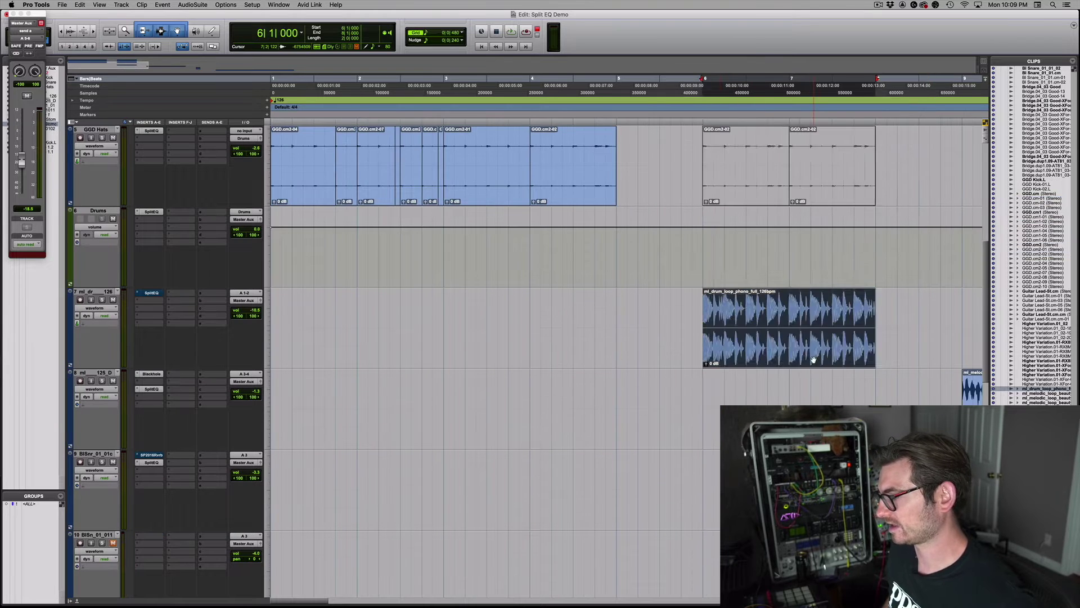
pyautogui.press('super+bracketright')
pyautogui.press('super+bracketright')
pyautogui.hscroll(5, 528, 309)
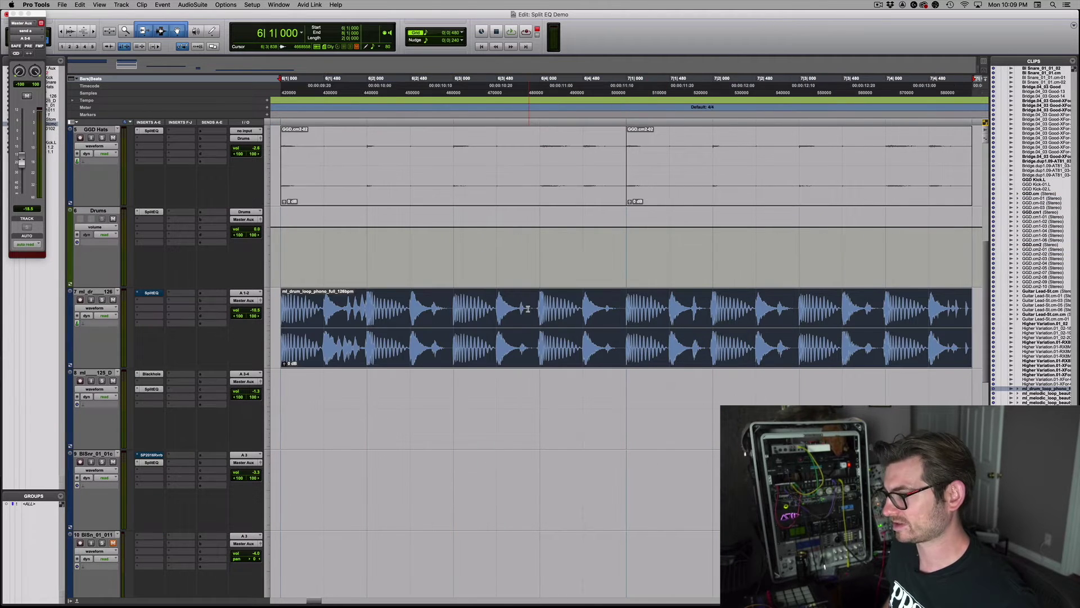
pyautogui.press('space')
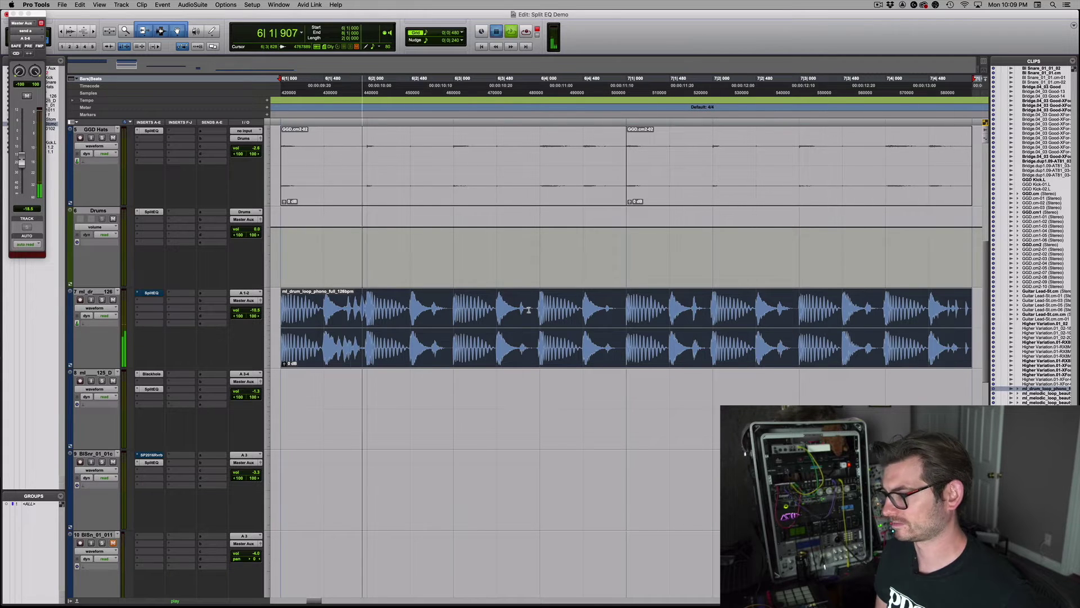
pyautogui.press('space')
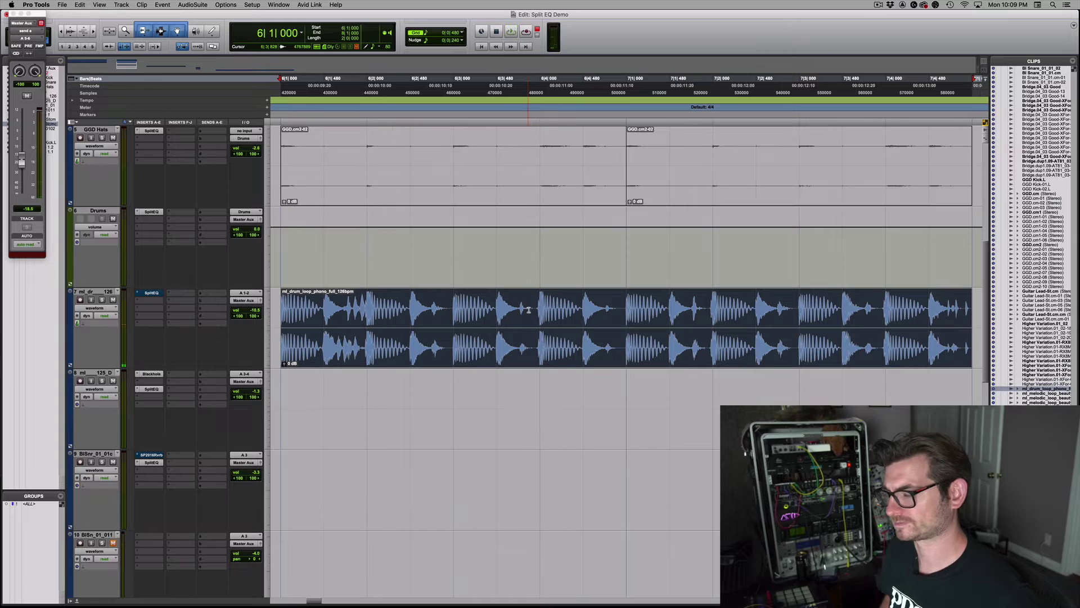
# Activate the drum loop's SplitEQ, open it, and play the loop with the transient signal soloed.
pyautogui.click(148, 293)
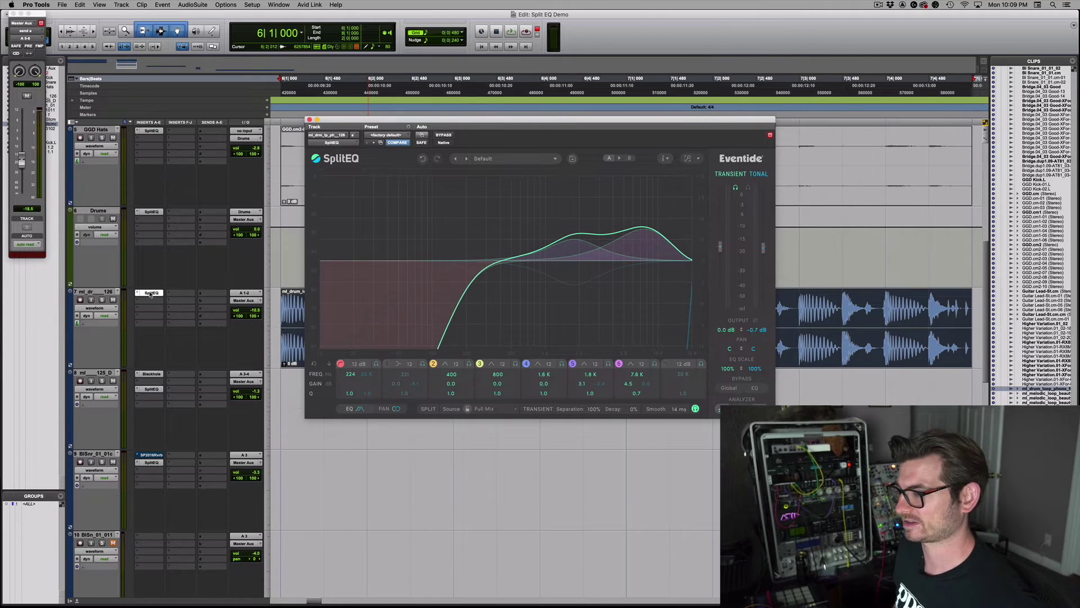
pyautogui.press('space')
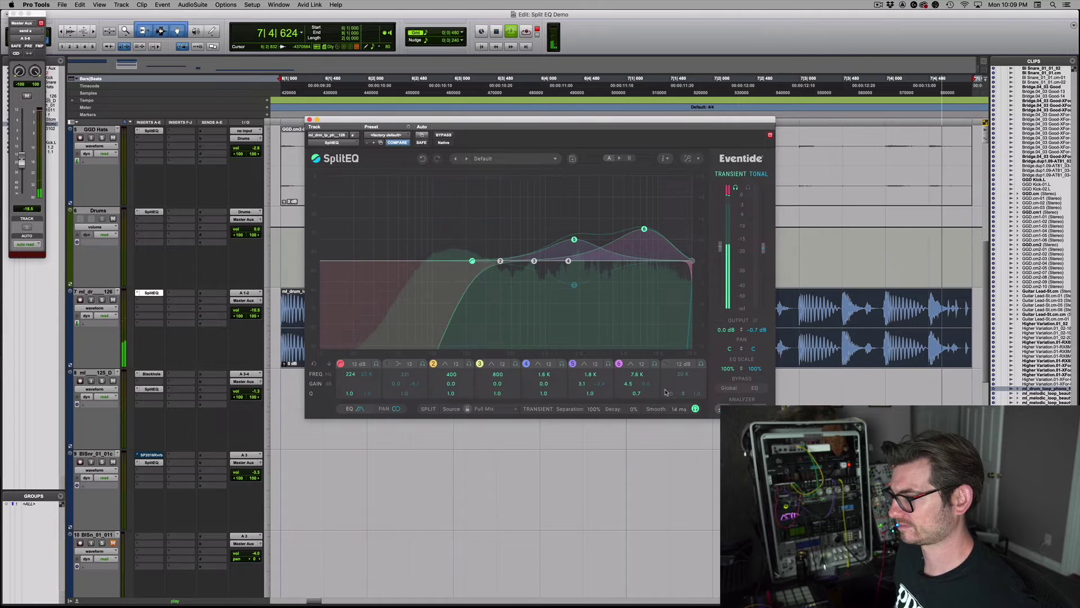
pyautogui.press('space')
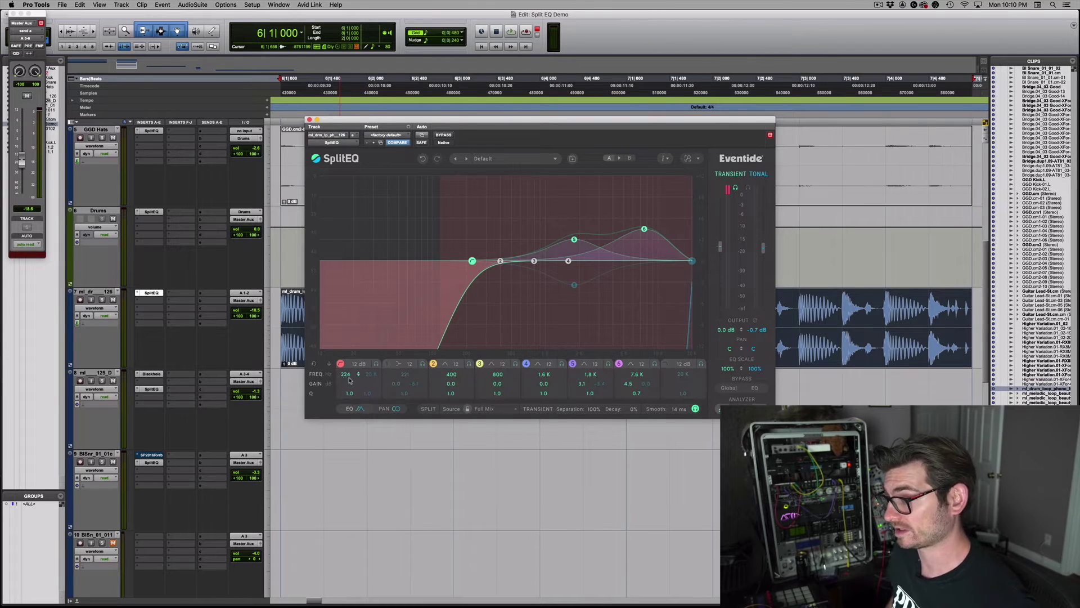
# Audition the loop's transients with the transient high-pass frequency lowered to 10 Hz, and switch band 1 on and back off.
pyautogui.press('space')
pyautogui.moveTo(347, 374); pyautogui.dragTo(345, 425)
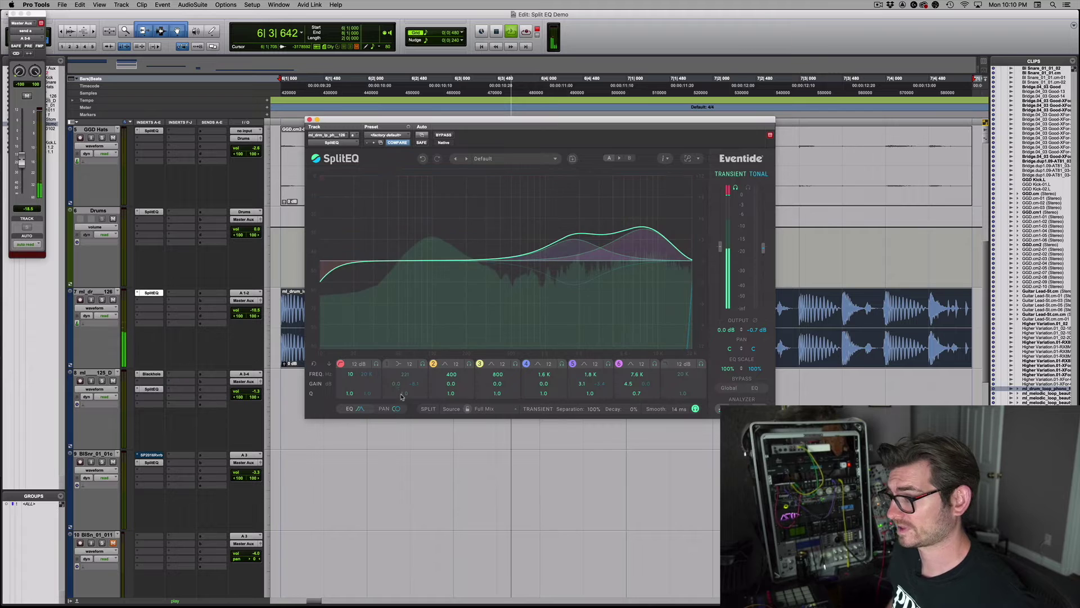
pyautogui.click(422, 365)
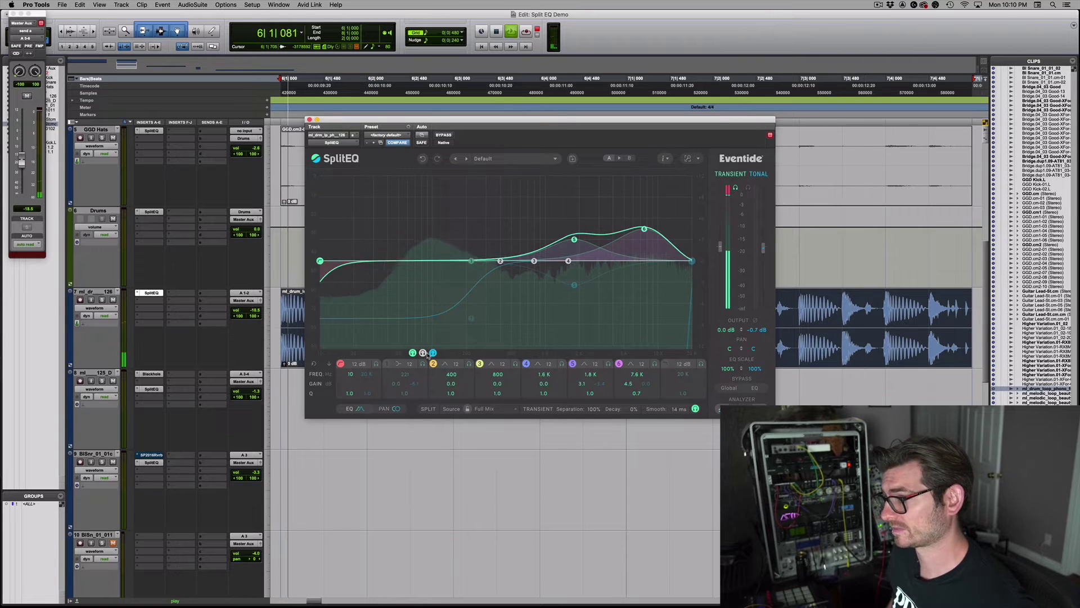
pyautogui.press('space')
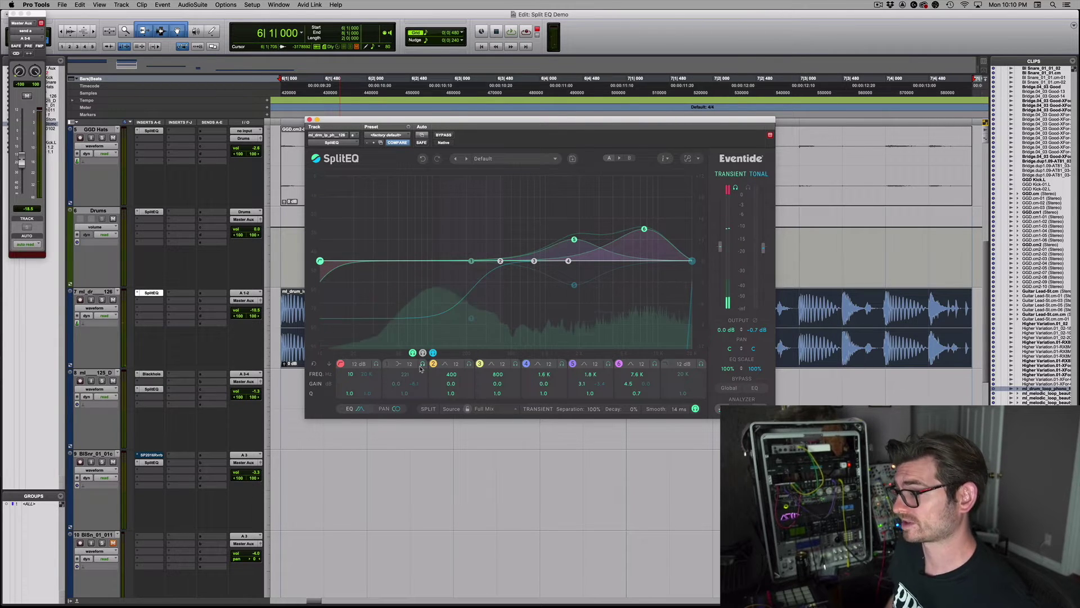
pyautogui.click(395, 366)
pyautogui.click(388, 364)
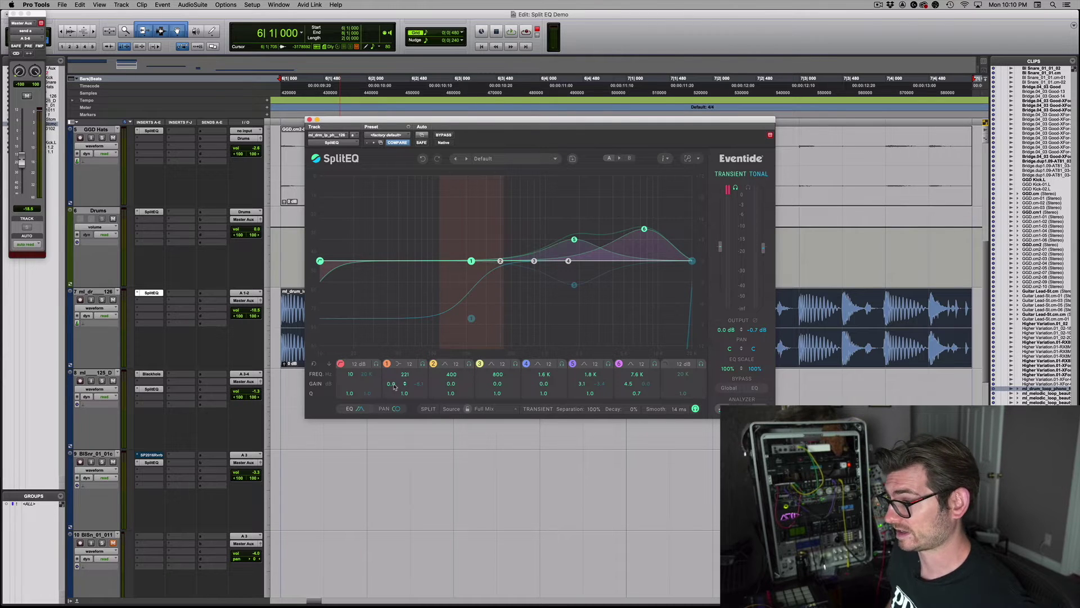
pyautogui.click(388, 364)
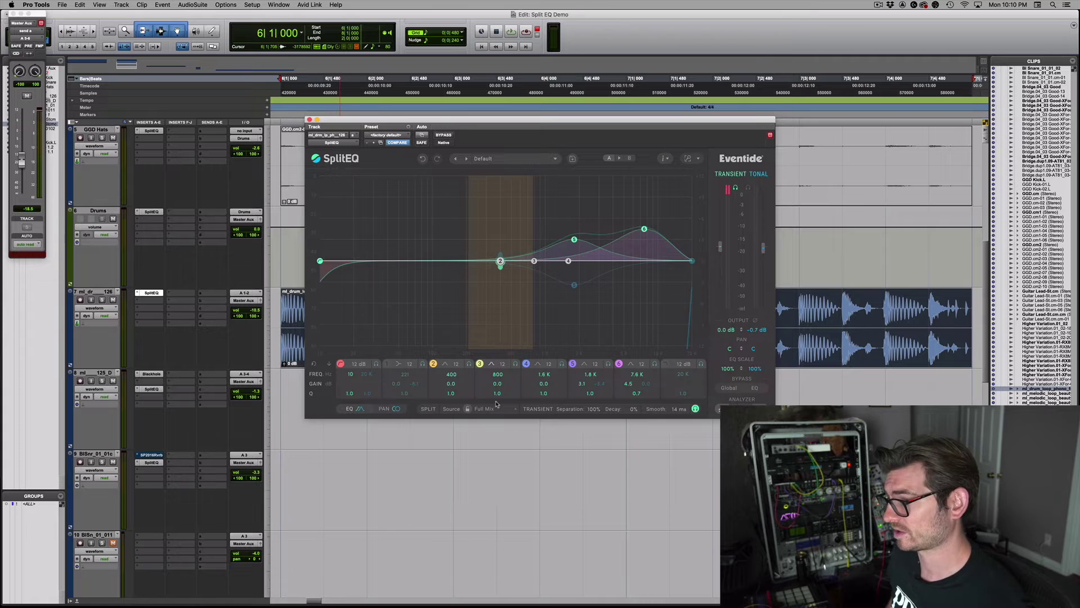
# While the loop plays, move band 3 to 80 Hz with a transient boost of about 5 dB and set the transient decay to 11%.
pyautogui.press('space')
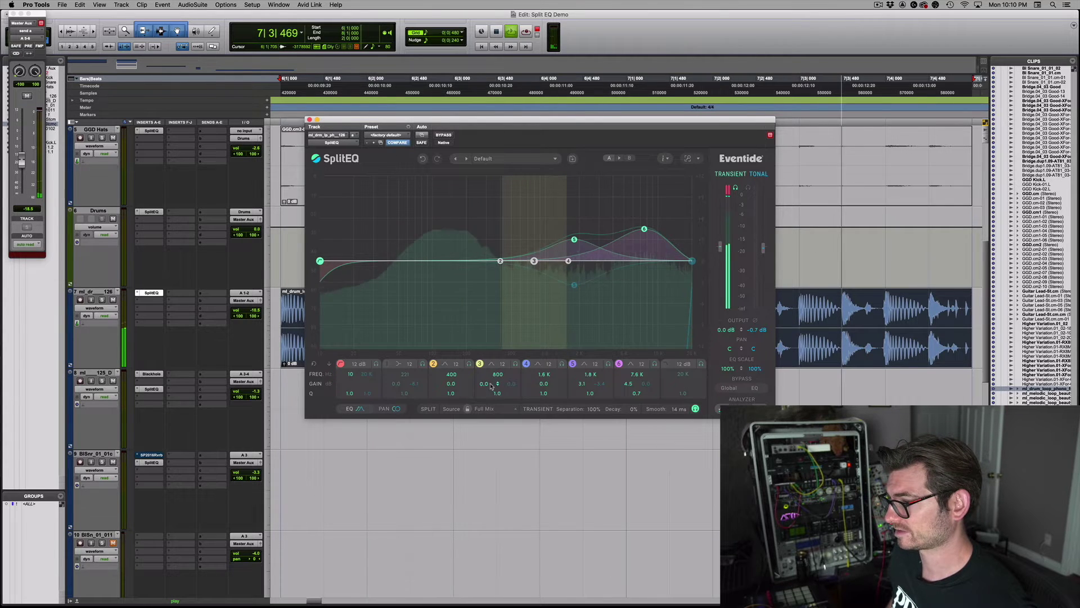
pyautogui.moveTo(534, 260); pyautogui.dragTo(427, 242)
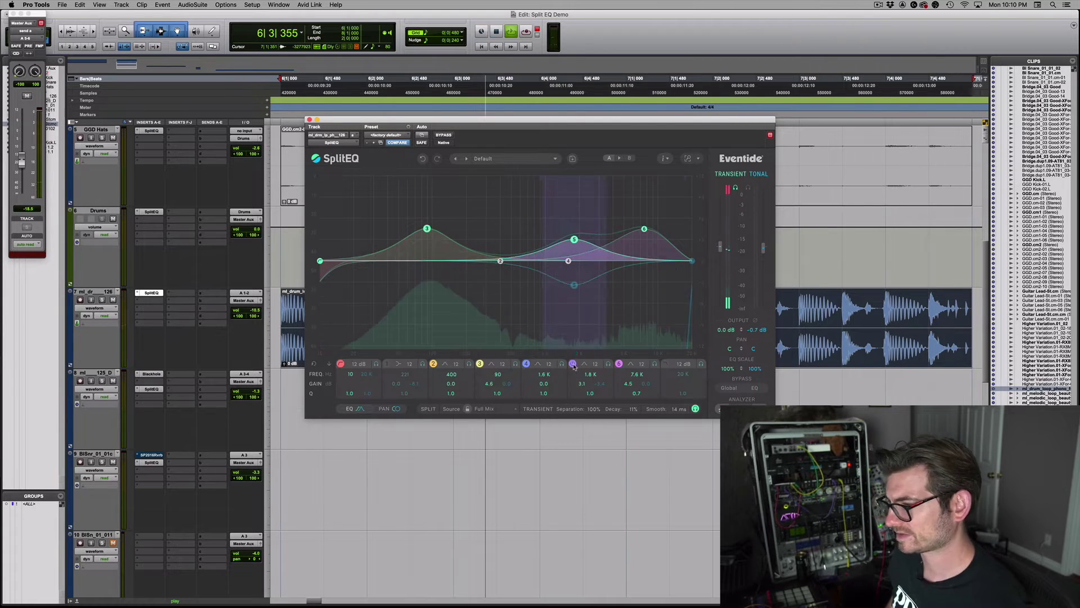
pyautogui.press('space')
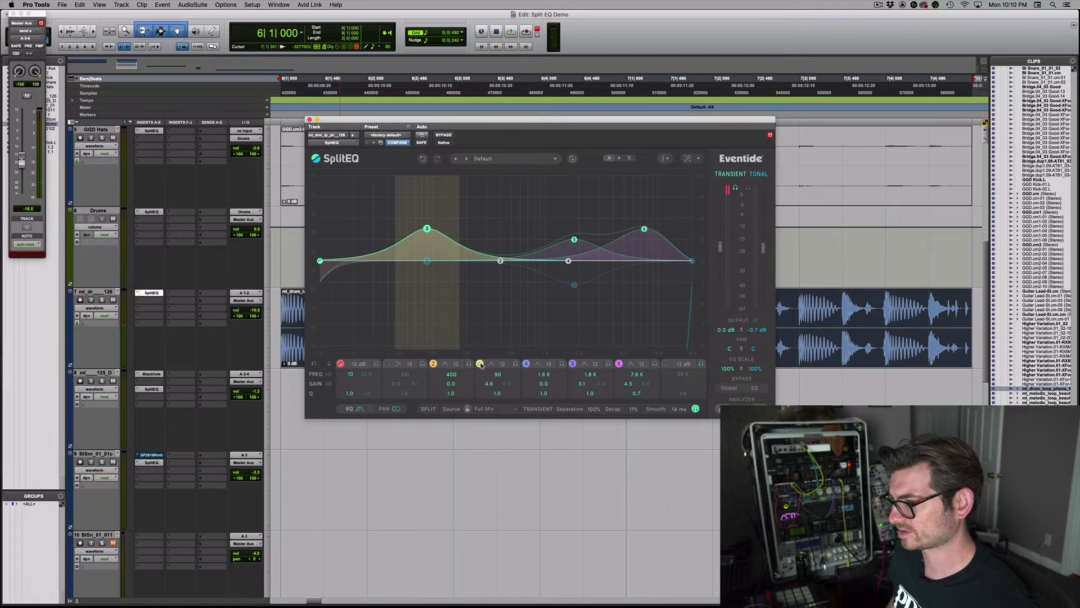
# Switch off band 3 and set the transient high-pass frequency to 203 Hz.
pyautogui.click(480, 364)
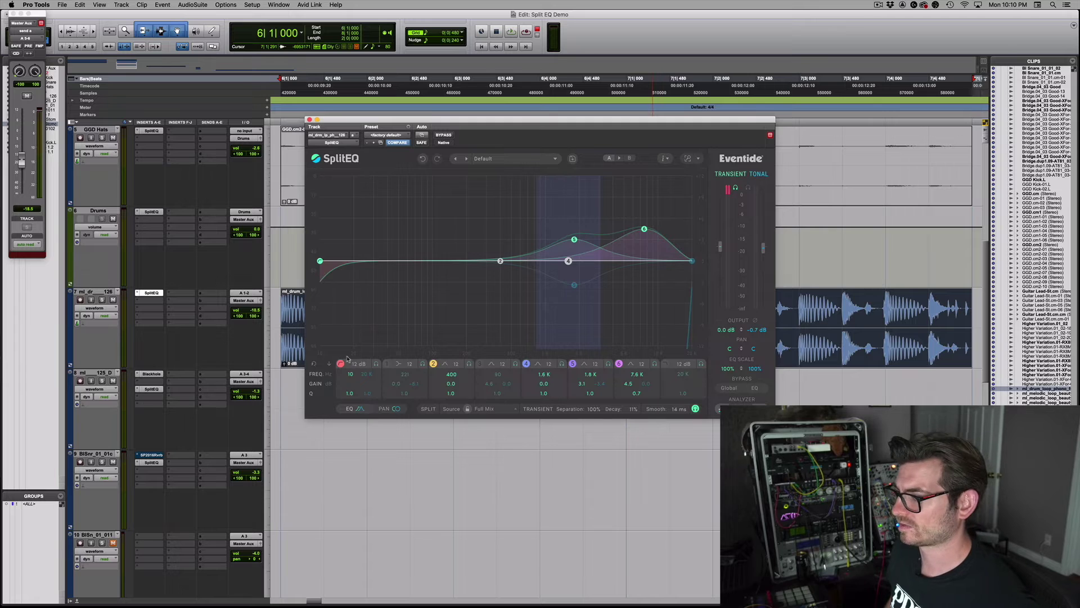
pyautogui.moveTo(357, 361); pyautogui.dragTo(359, 315)
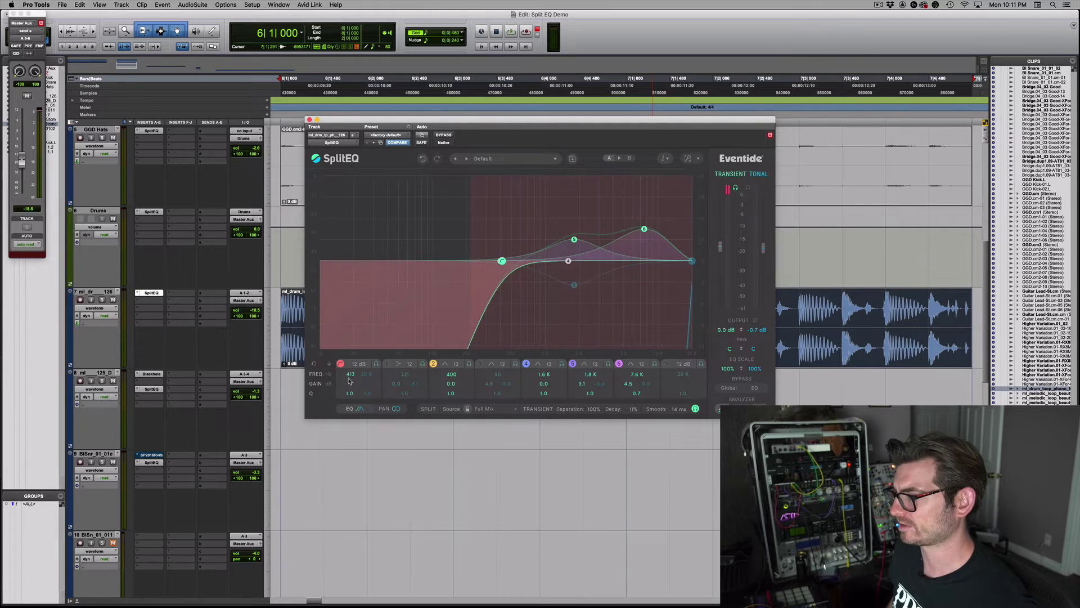
pyautogui.moveTo(350, 380); pyautogui.dragTo(349, 384)
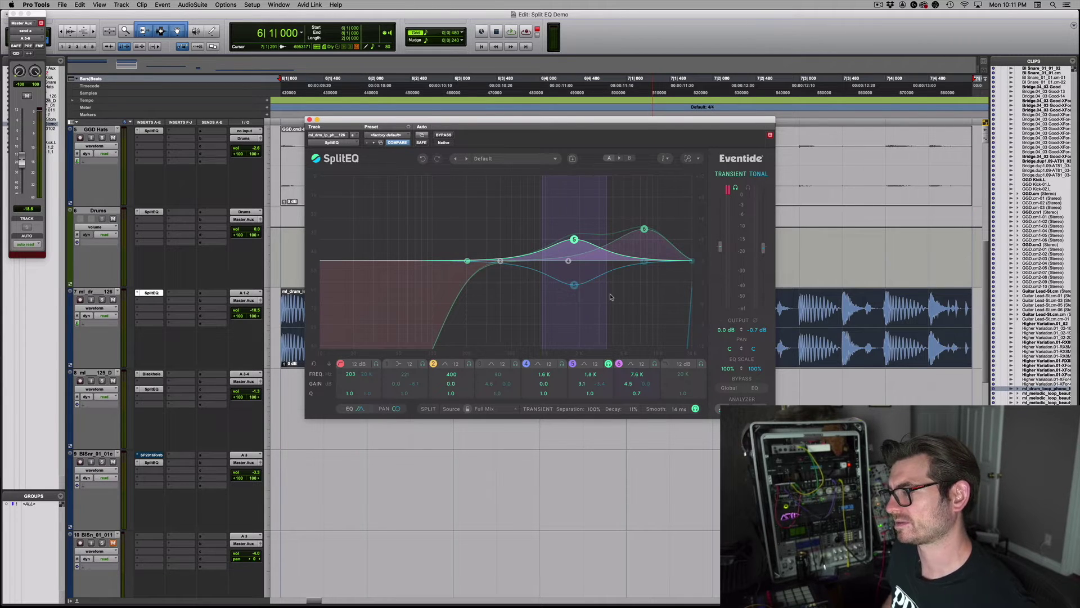
# Play the drum loop's transients, solo band 6 to hear it in isolation, and release its solo.
pyautogui.press('space')
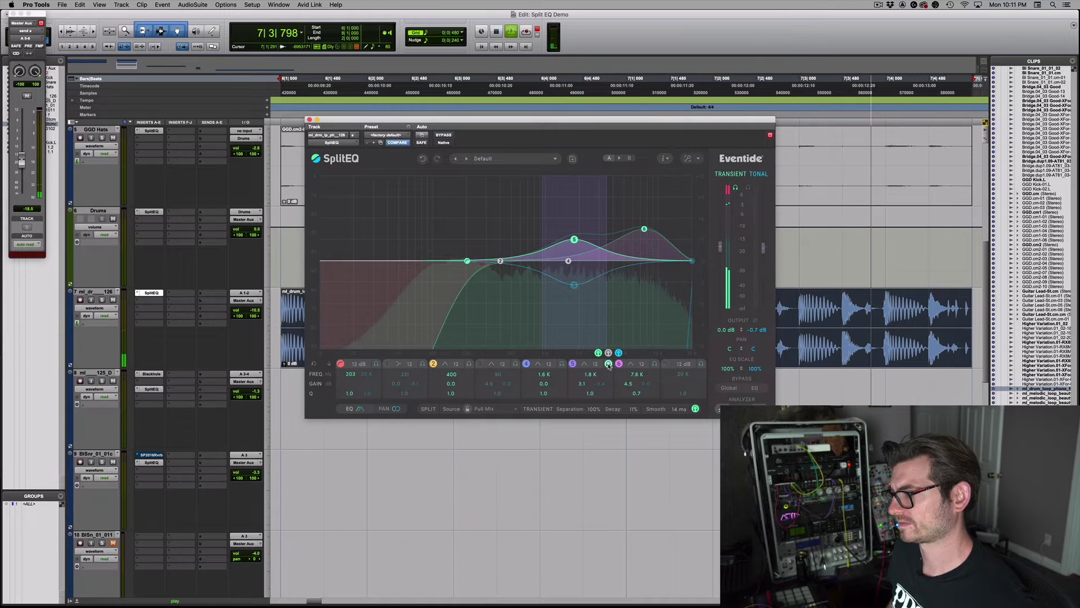
pyautogui.click(654, 366)
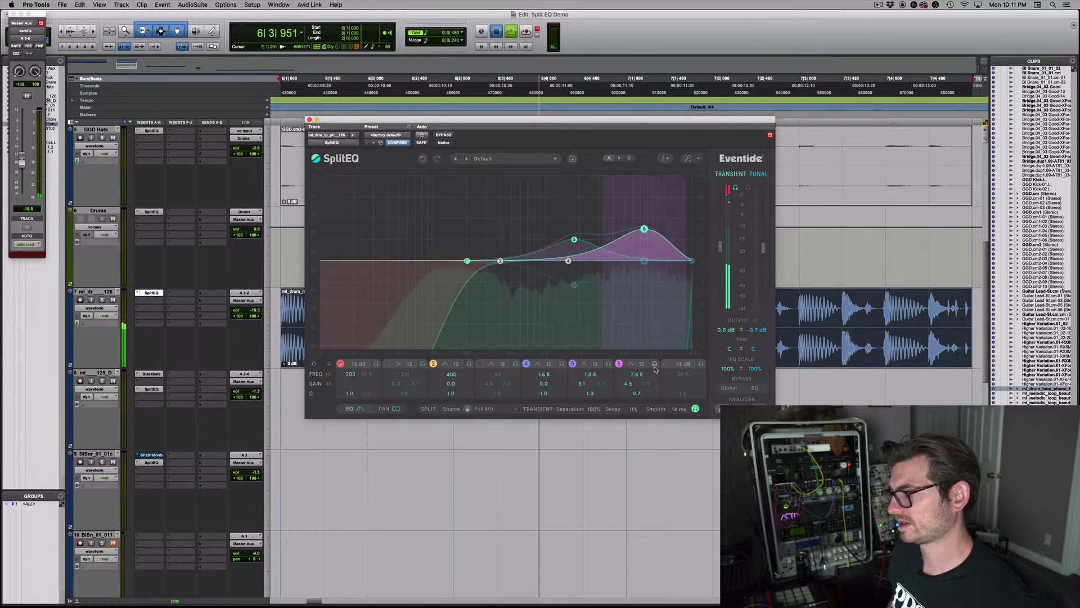
pyautogui.click(654, 364)
pyautogui.press('space')
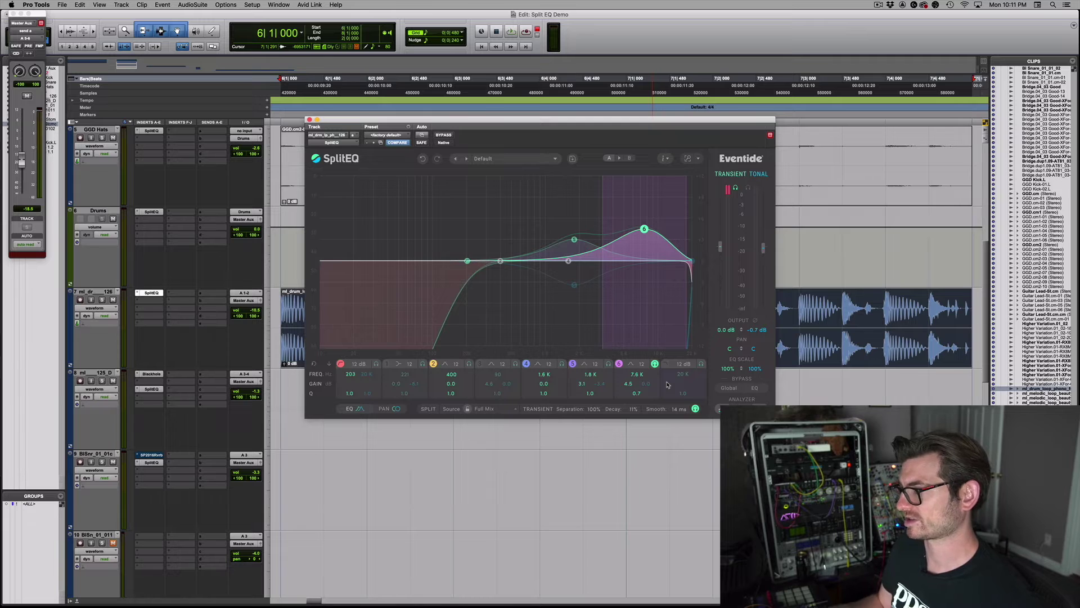
pyautogui.press('space')
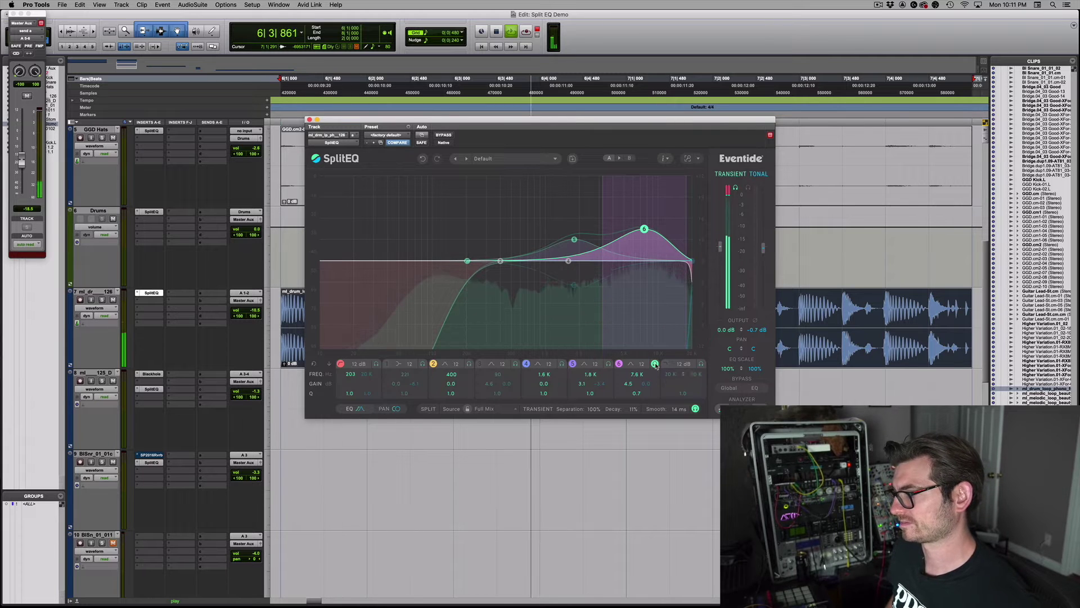
pyautogui.click(655, 364)
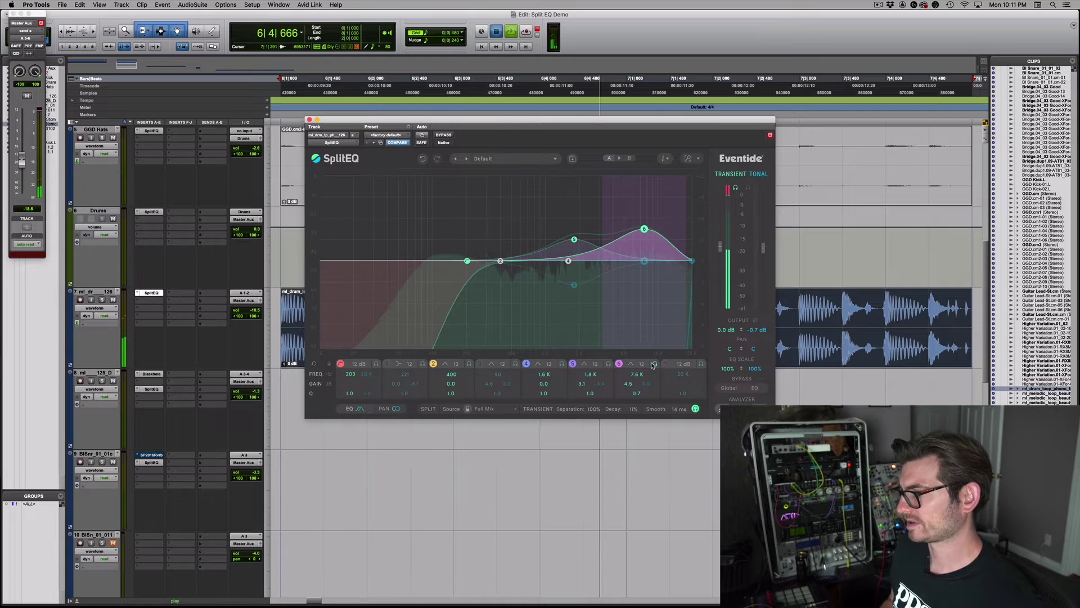
pyautogui.press('space')
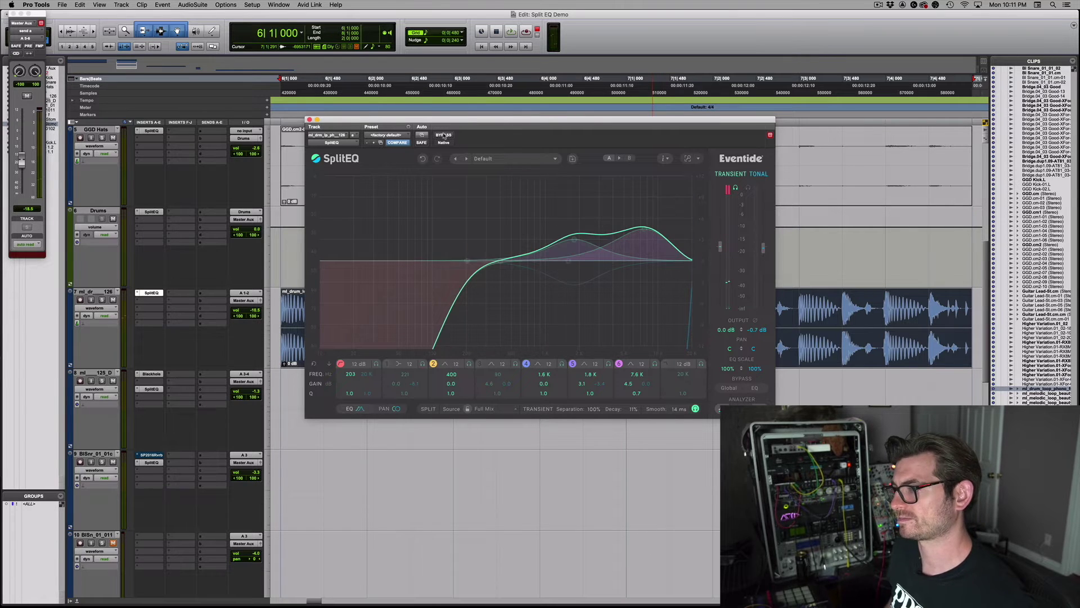
# Bypass the drum loop's SplitEQ, play the unprocessed loop for comparison, and re-enable the plug-in.
pyautogui.click(444, 135)
pyautogui.press('space')
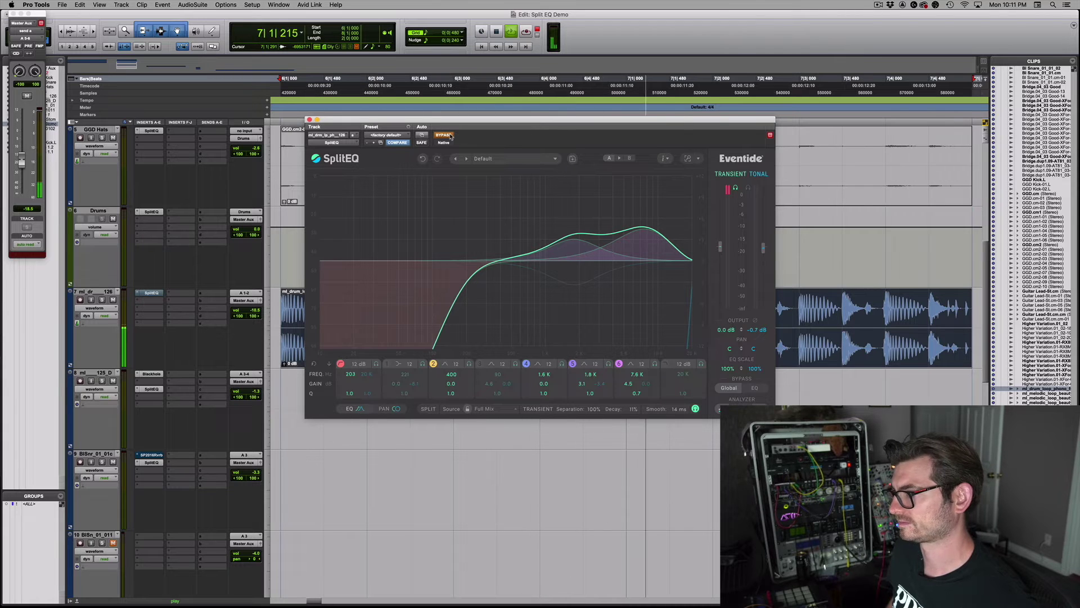
pyautogui.press('space')
pyautogui.click(450, 135)
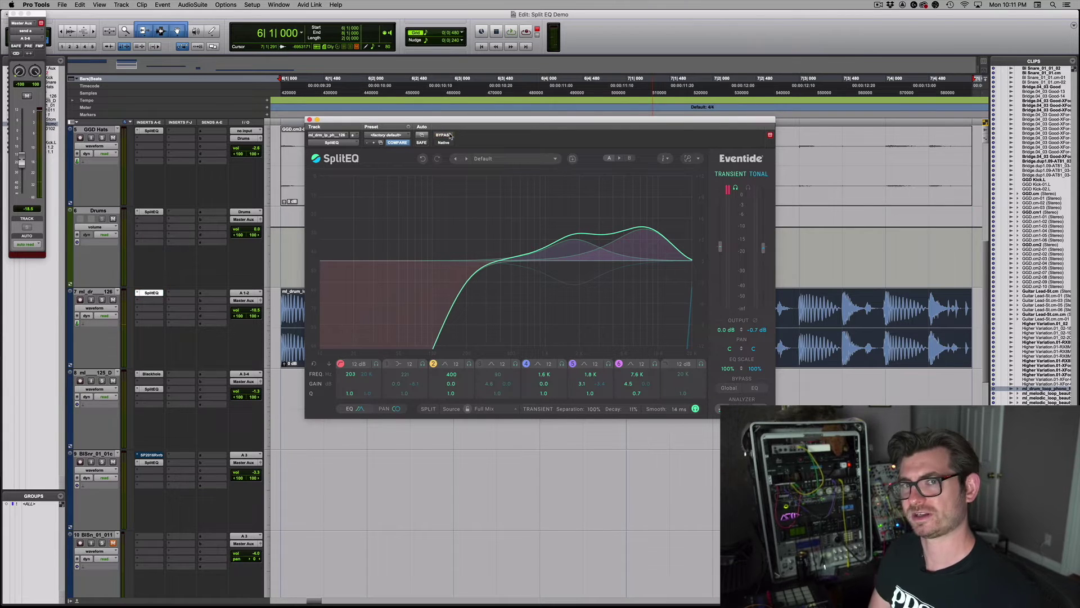
# Set the drum loop's transient decay to 0% during playback and close its SplitEQ window.
pyautogui.press('space')
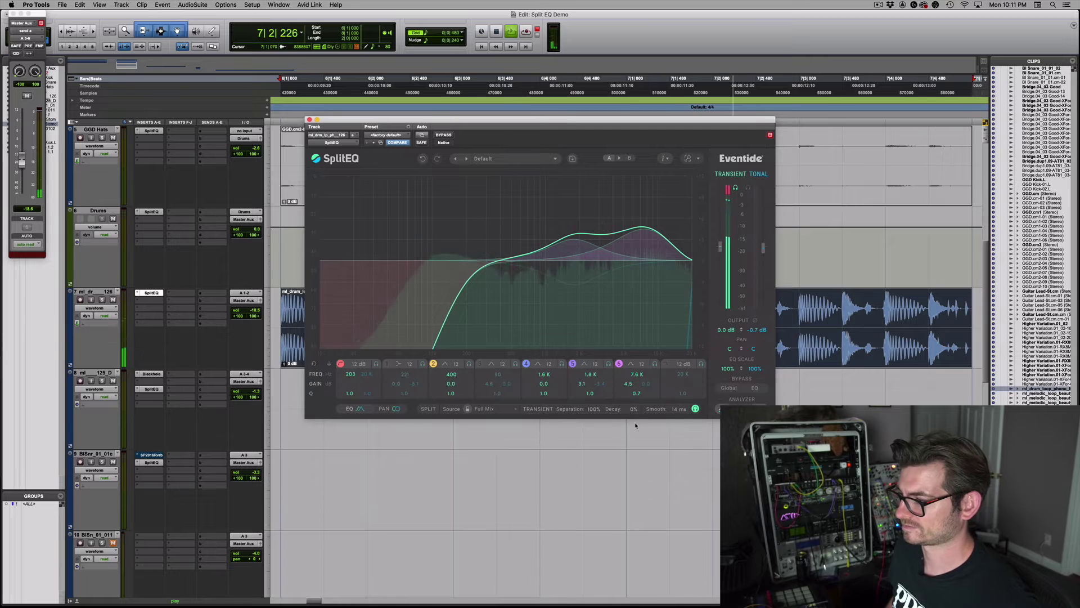
pyautogui.moveTo(634, 422); pyautogui.dragTo(613, 388)
pyautogui.press('space')
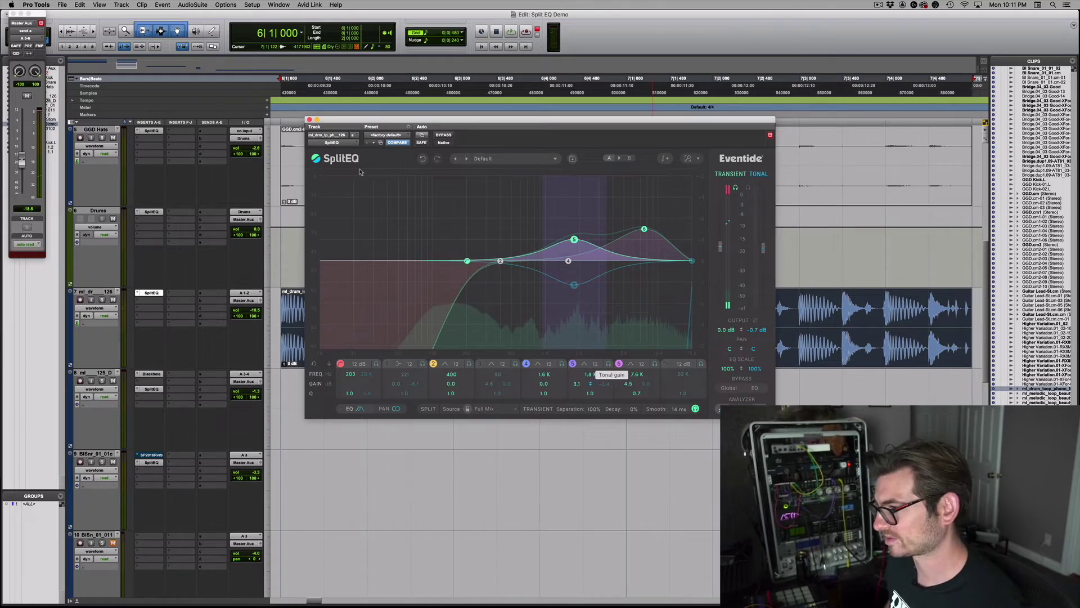
pyautogui.click(309, 120)
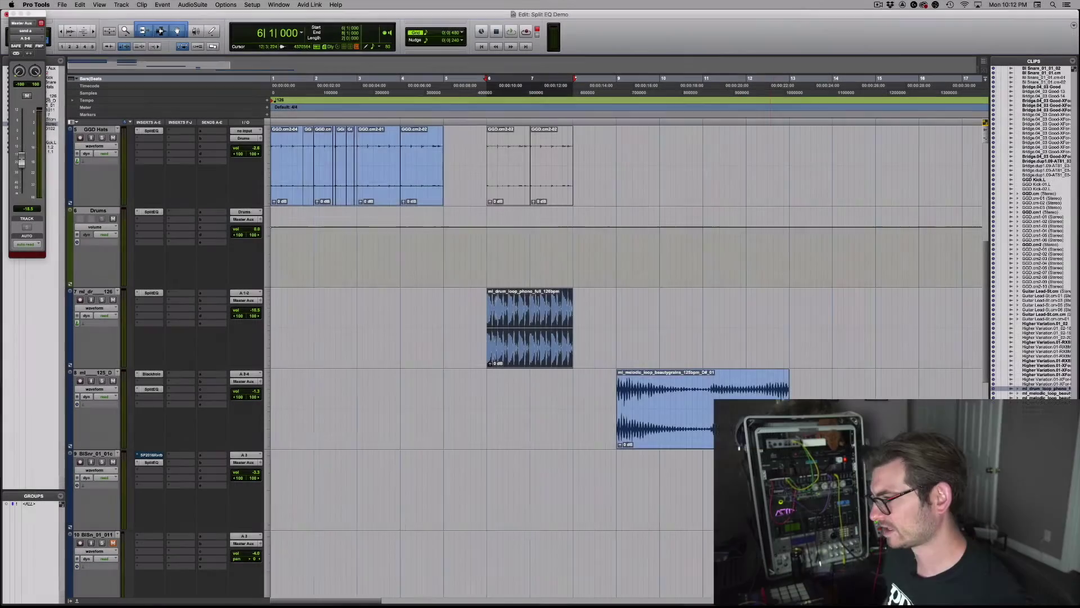
# Select the melodic loop clip on track 8 and compare its playback with its SplitEQ bypassed and re-enabled.
pyautogui.click(698, 414)
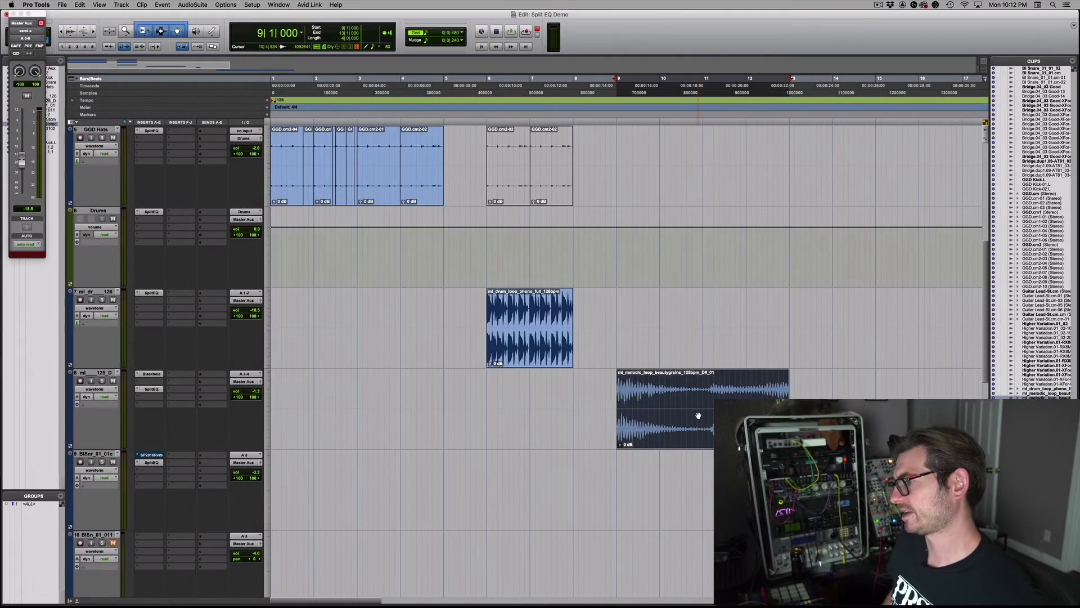
pyautogui.press('super+bracketright')
pyautogui.press('super+bracketright')
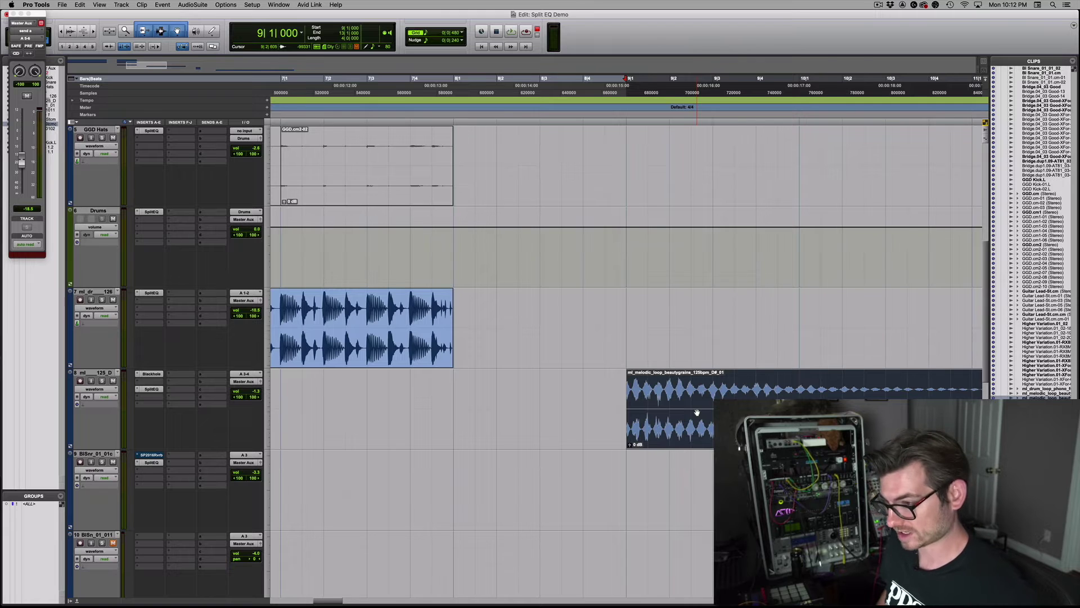
pyautogui.hscroll(5, 696, 412)
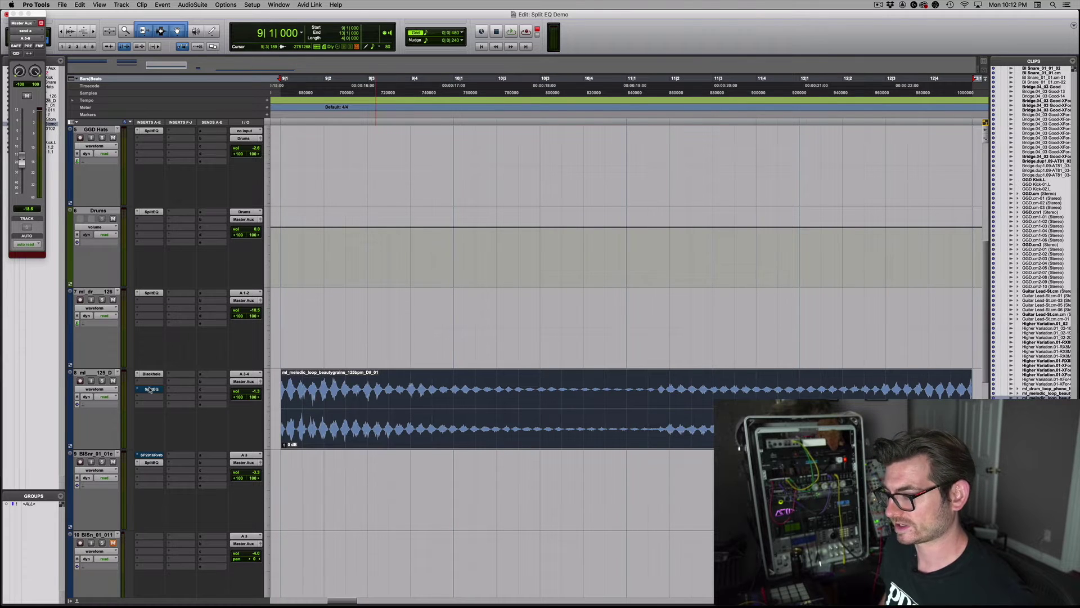
pyautogui.press('super+bracketleft')
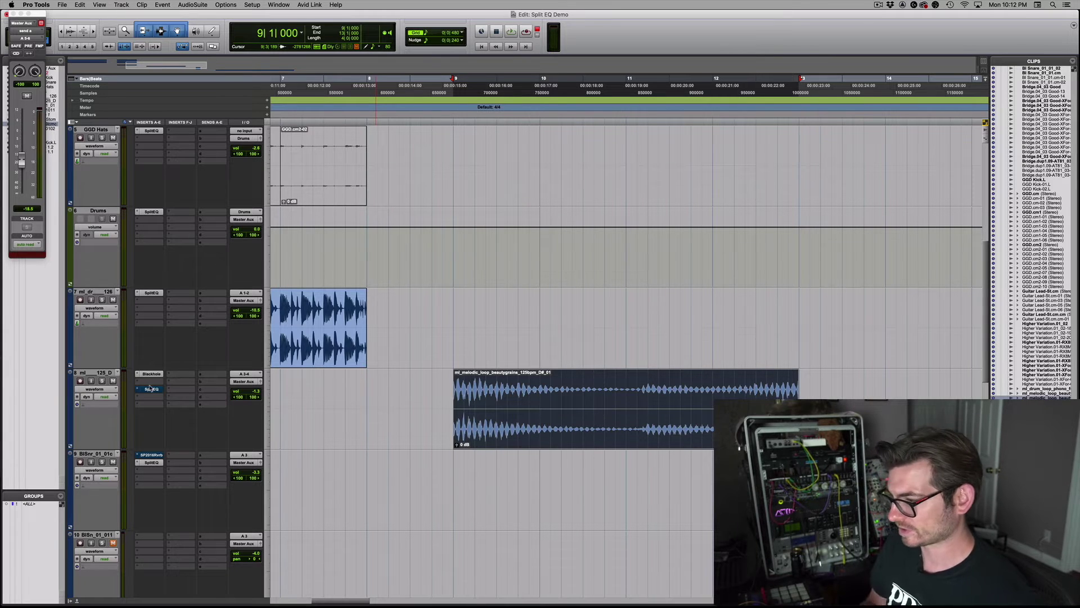
pyautogui.press('space')
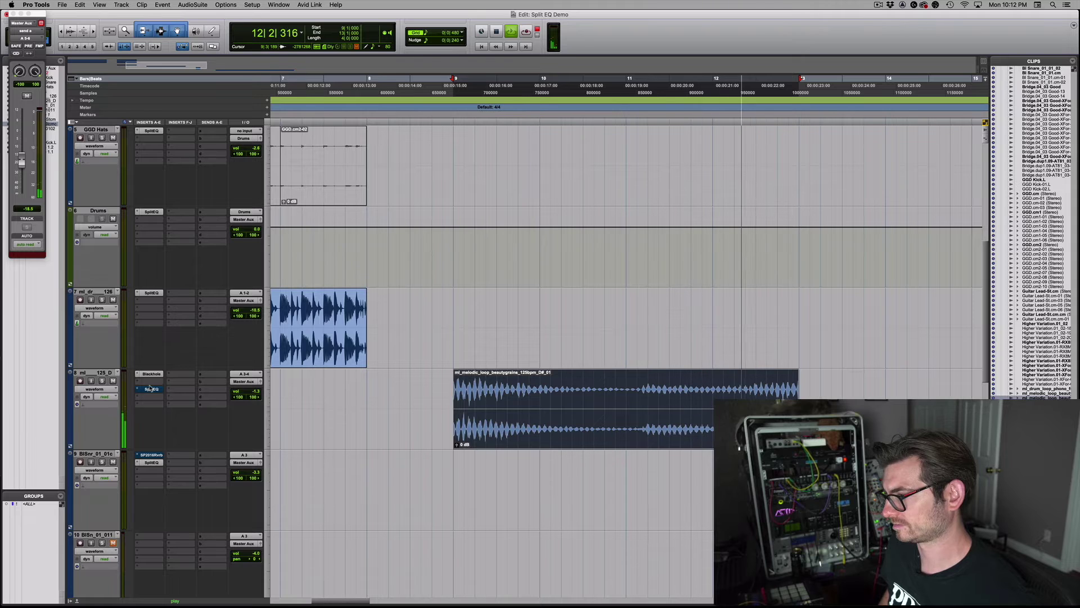
pyautogui.press('space')
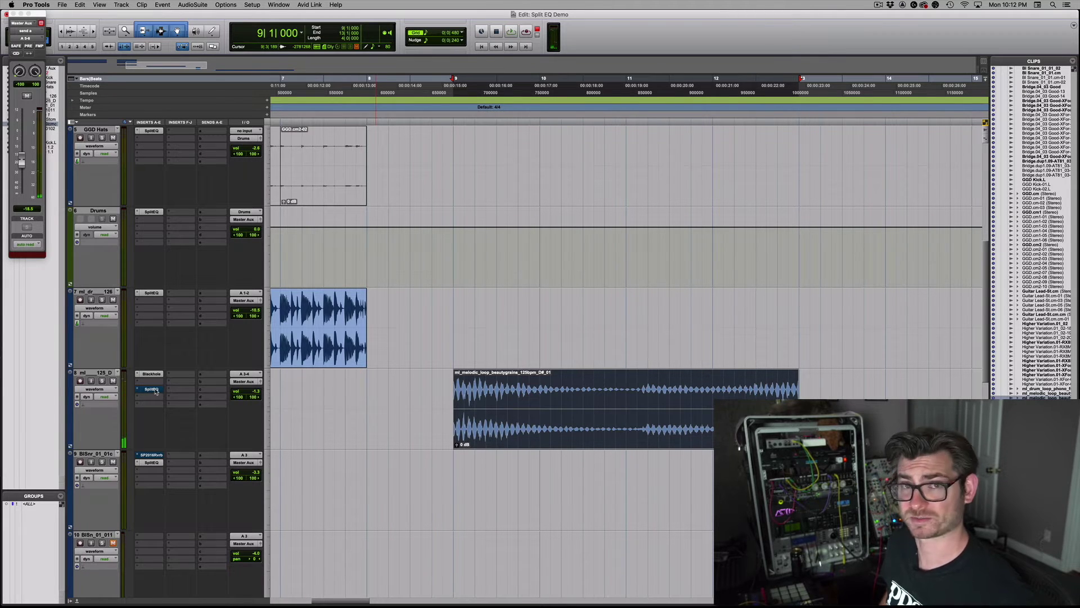
pyautogui.press('space')
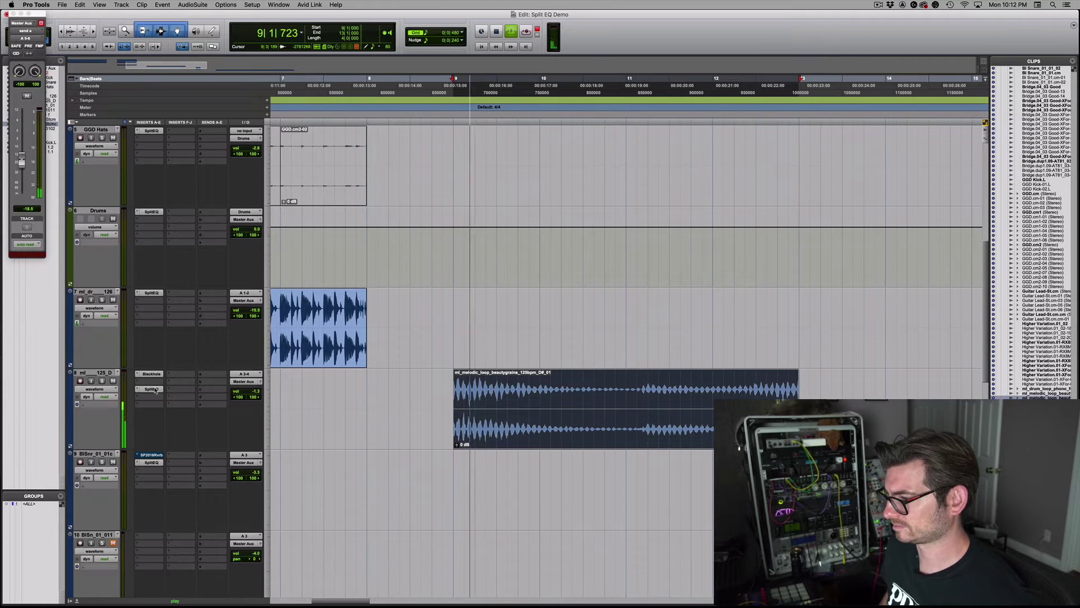
pyautogui.press('space')
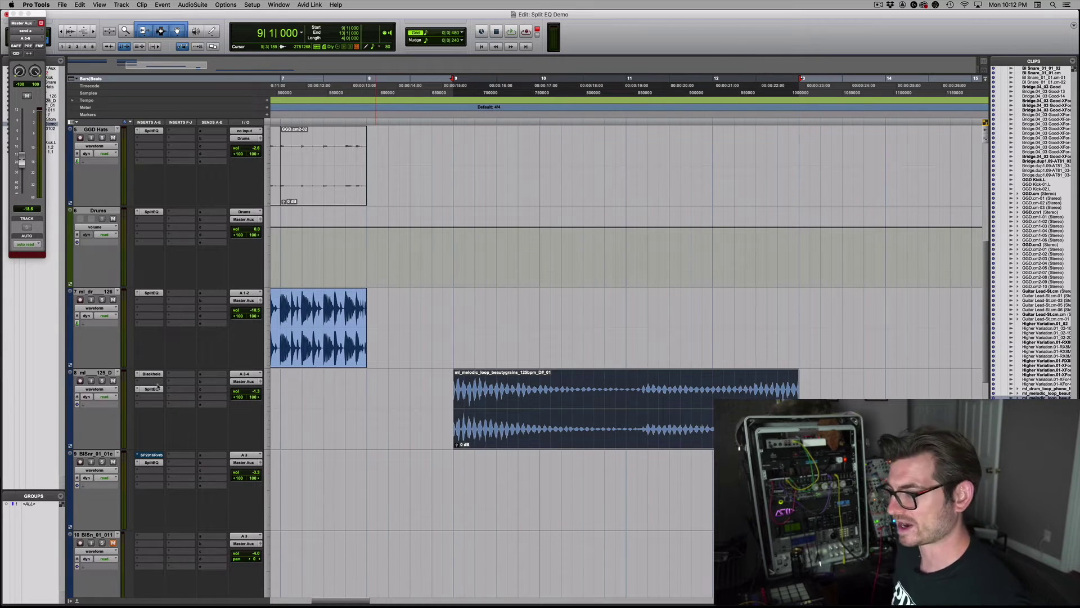
# Open the melodic loop's SplitEQ and check its bands' EQ values before returning to the pan controls.
pyautogui.click(151, 389)
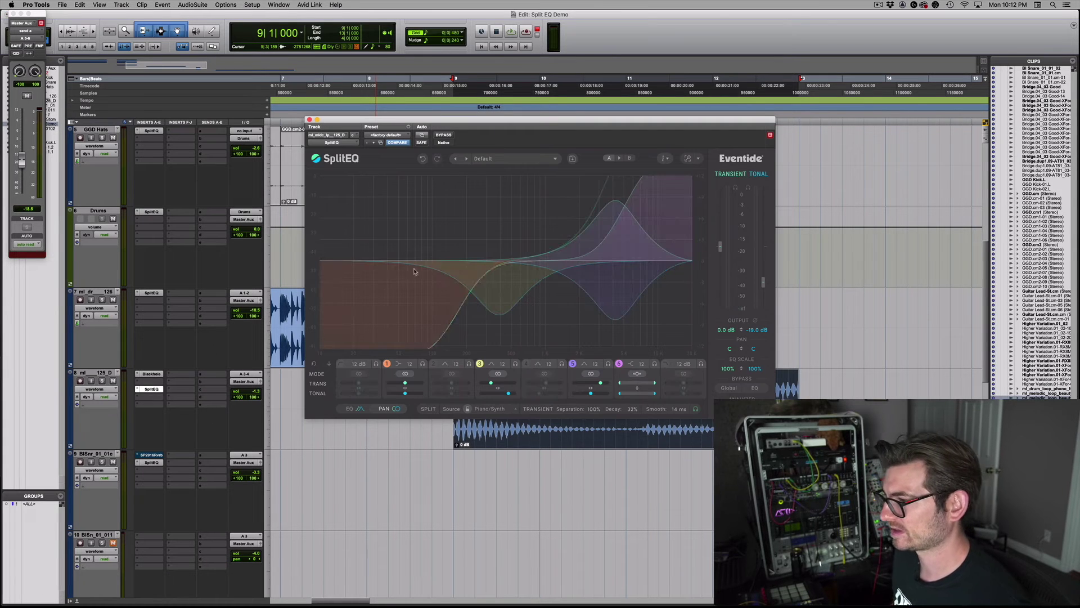
pyautogui.moveTo(573, 121); pyautogui.dragTo(612, 133)
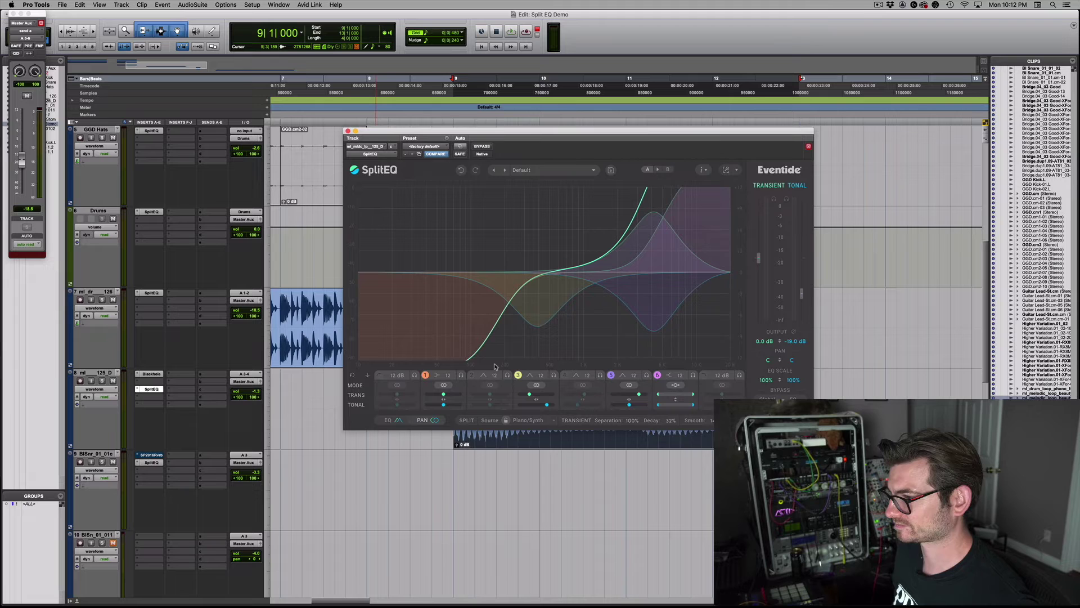
pyautogui.click(401, 421)
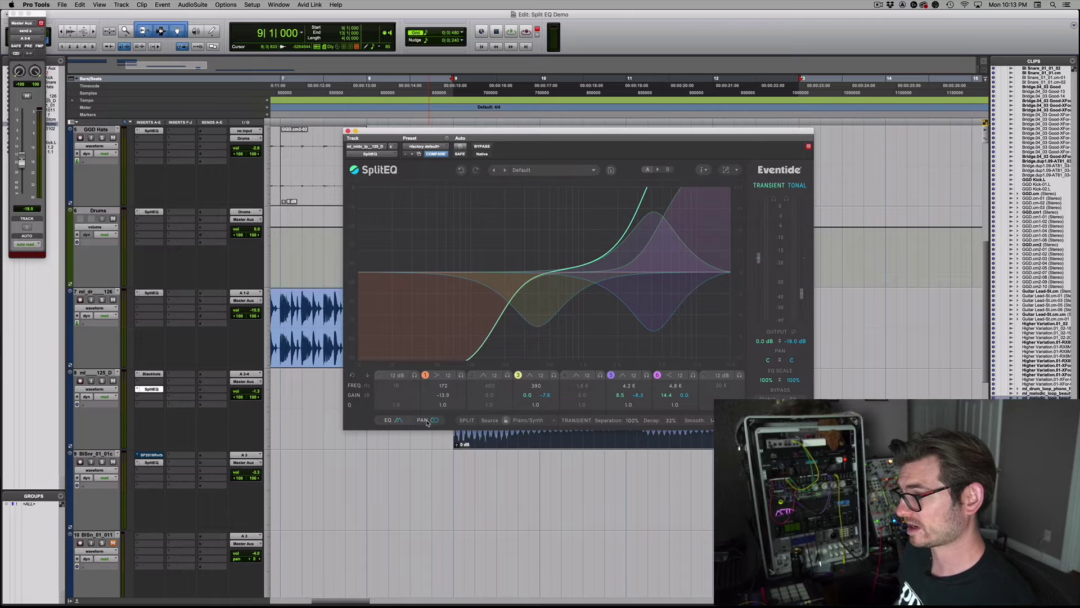
pyautogui.click(427, 422)
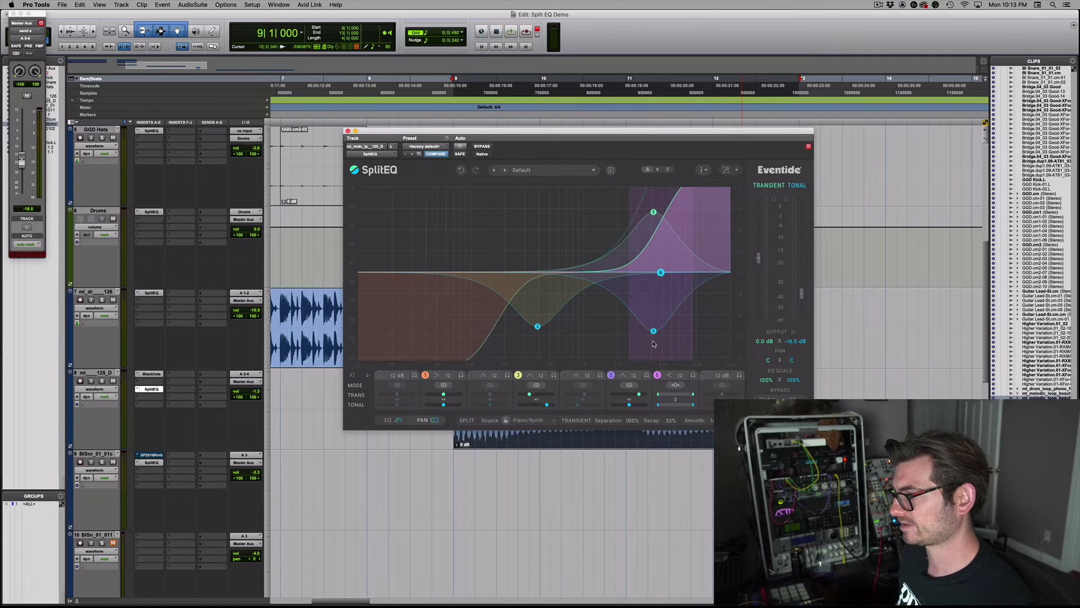
# Play the melodic loop with SplitEQ bands 5, 6 and 3 soloed in turn to hear each band's panning.
pyautogui.press('space')
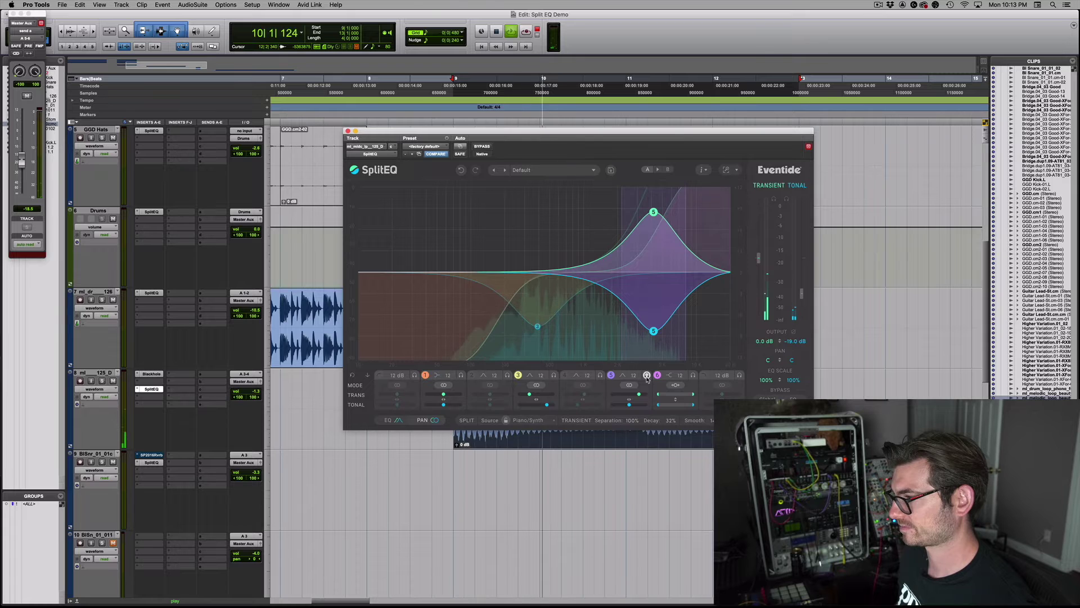
pyautogui.click(693, 375)
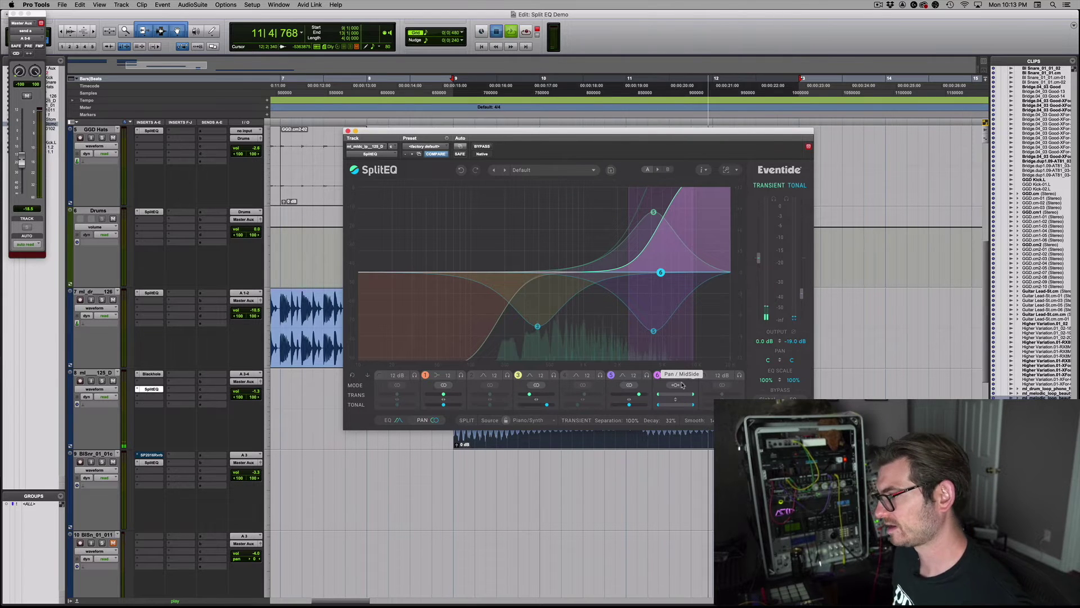
pyautogui.press('space')
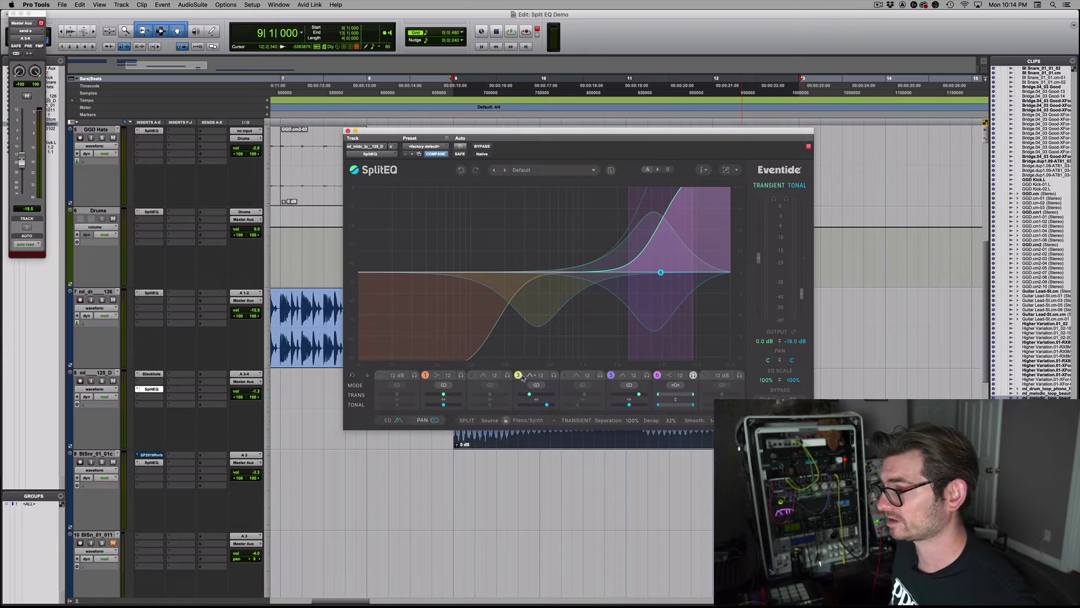
pyautogui.click(554, 376)
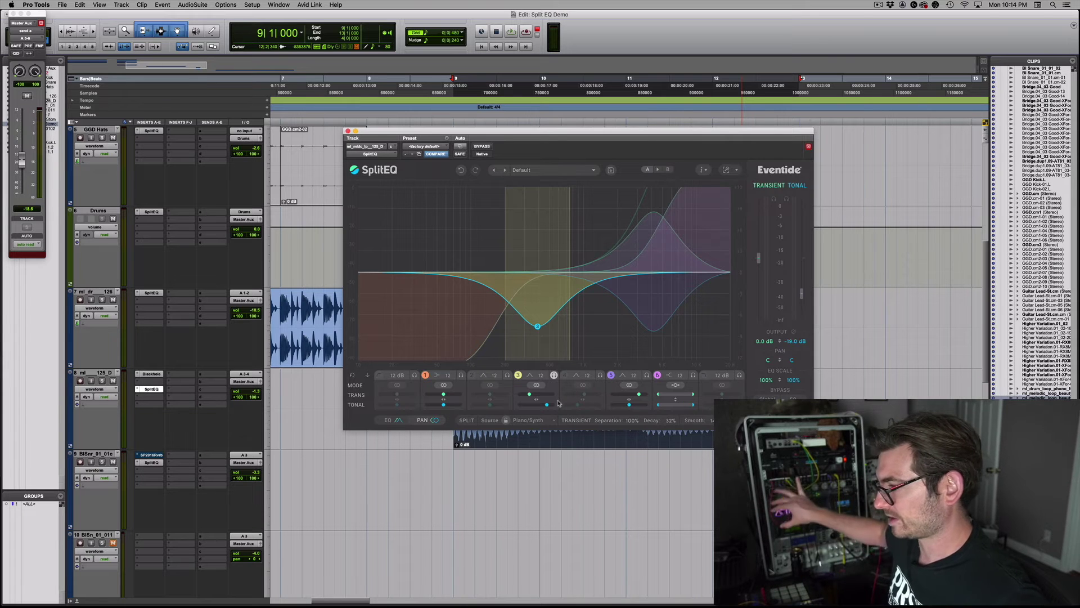
pyautogui.press('space')
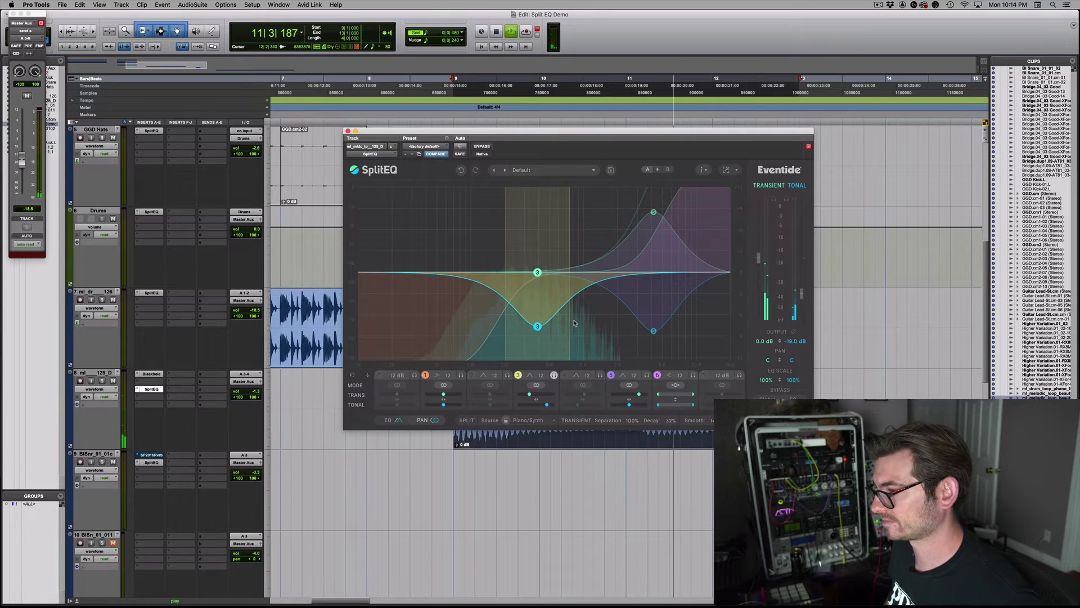
pyautogui.press('space')
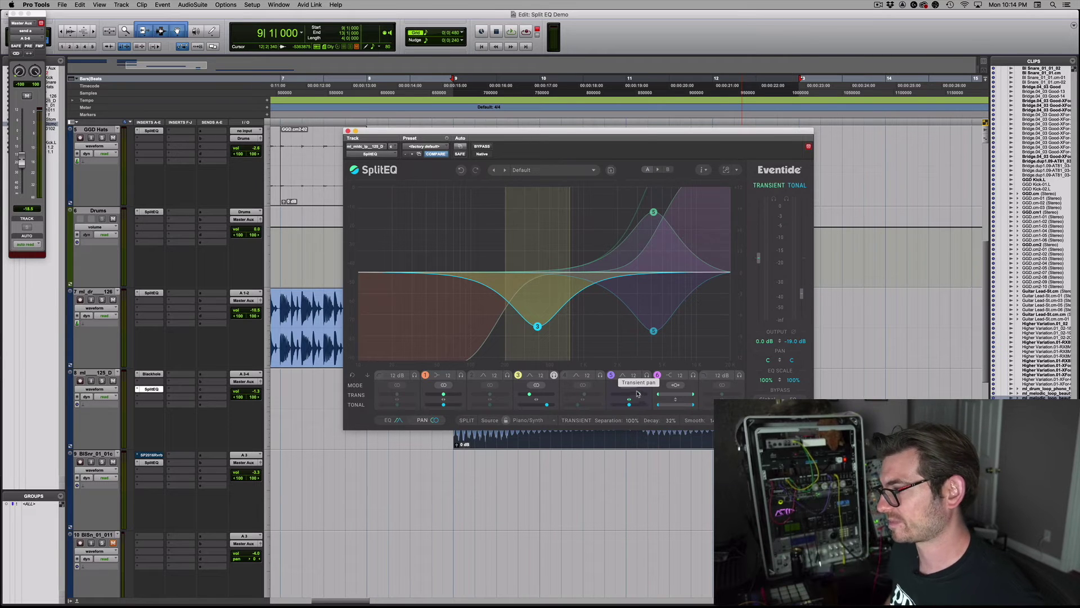
# Solo band 5 during playback, set its slope to 48 dB/oct, and display the bands' EQ values.
pyautogui.click(646, 376)
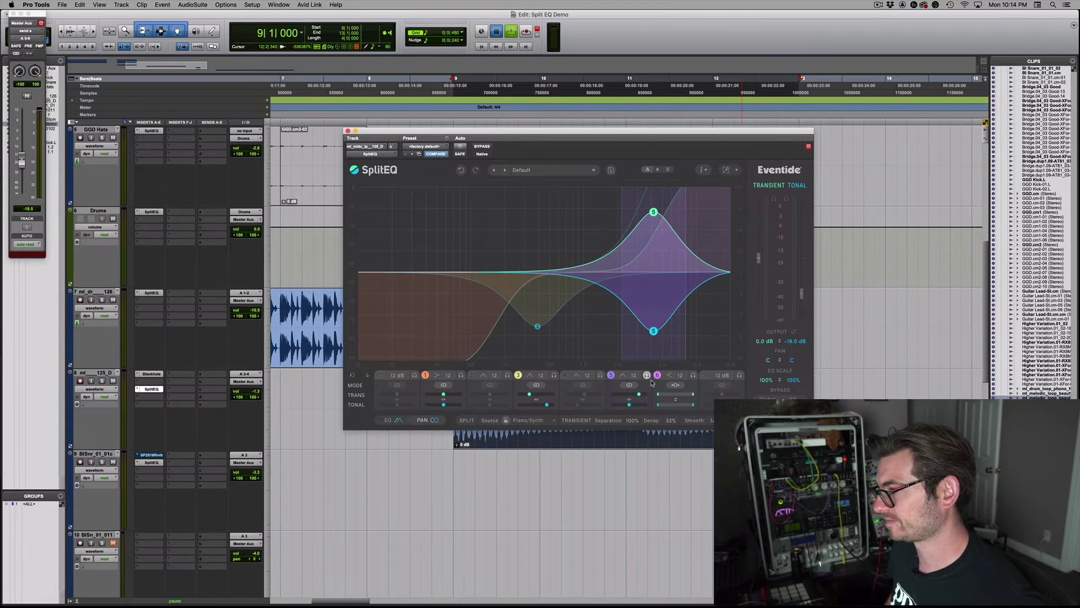
pyautogui.press('space')
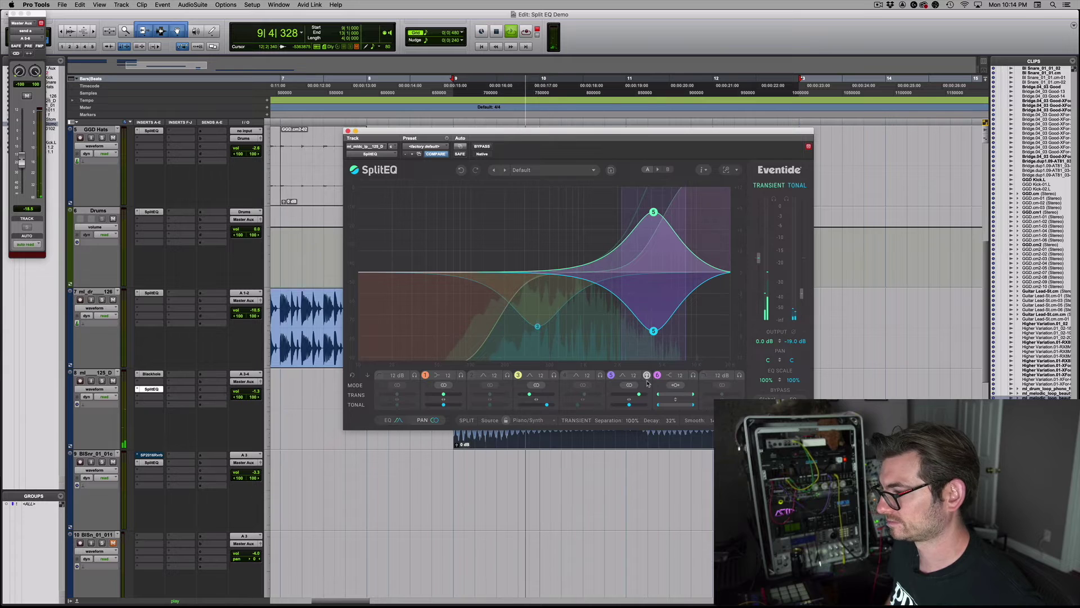
pyautogui.click(634, 376)
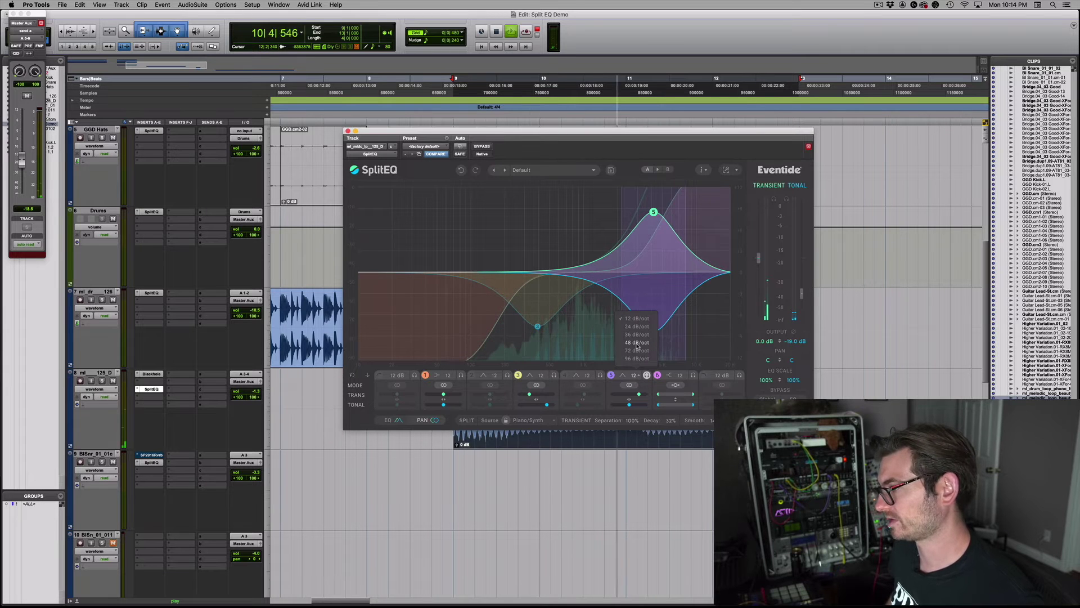
pyautogui.click(637, 343)
pyautogui.press('space')
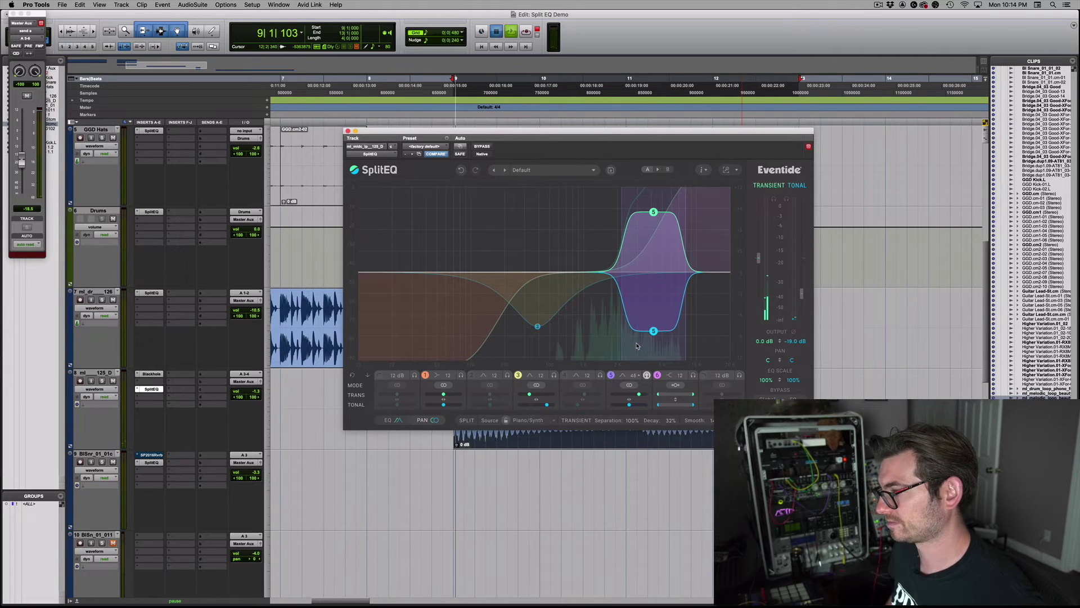
pyautogui.press('space')
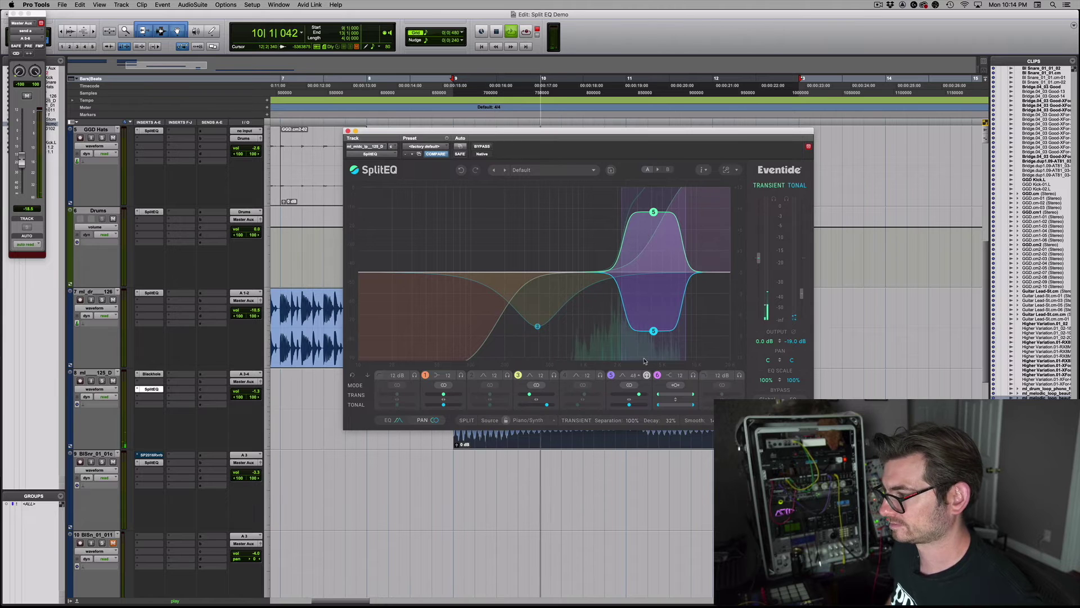
pyautogui.press('space')
pyautogui.click(398, 420)
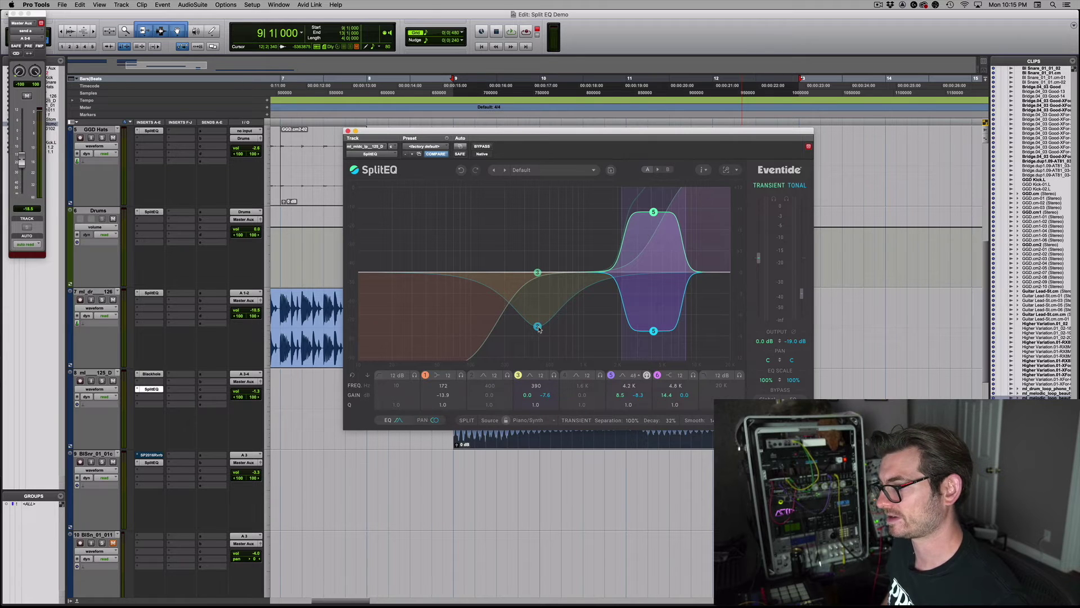
# Solo bands 3 and 6 in turn in the melodic loop's SplitEQ, listen to band 6, and close the plug-in window.
pyautogui.click(554, 376)
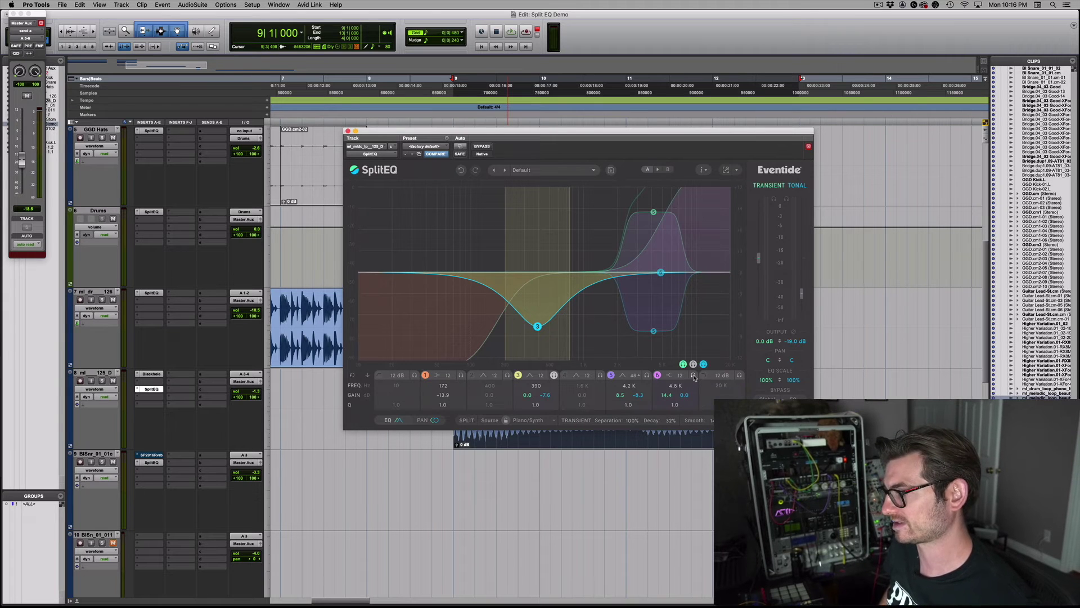
pyautogui.click(694, 375)
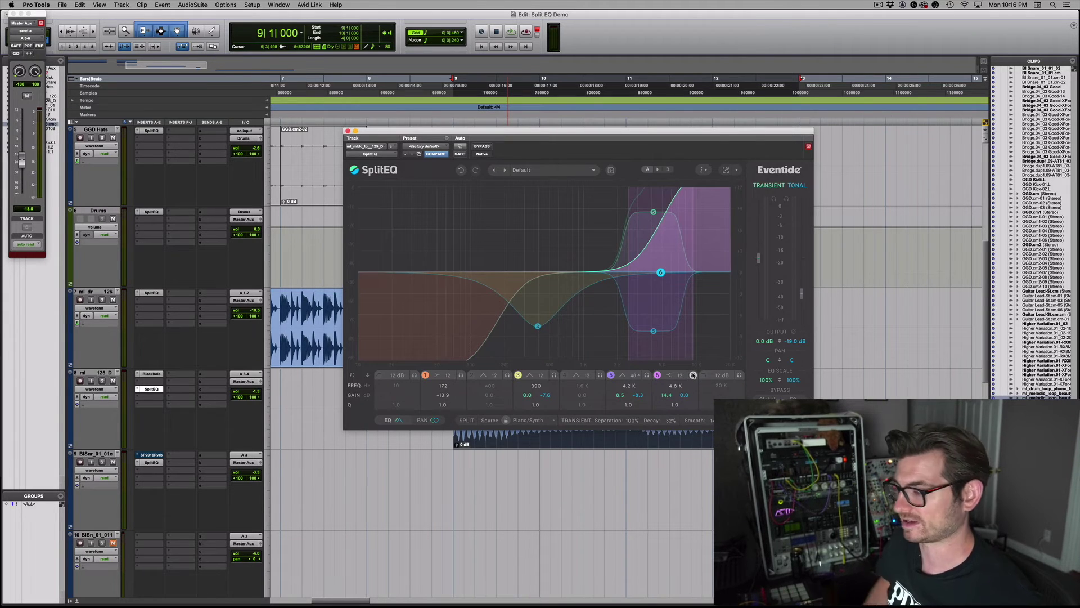
pyautogui.press('space')
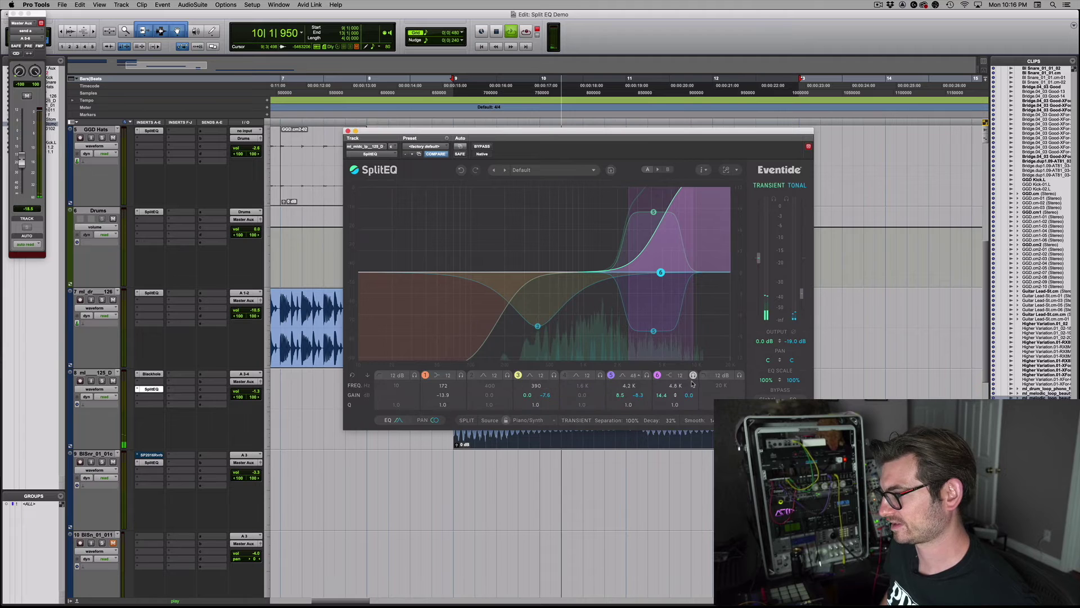
pyautogui.press('space')
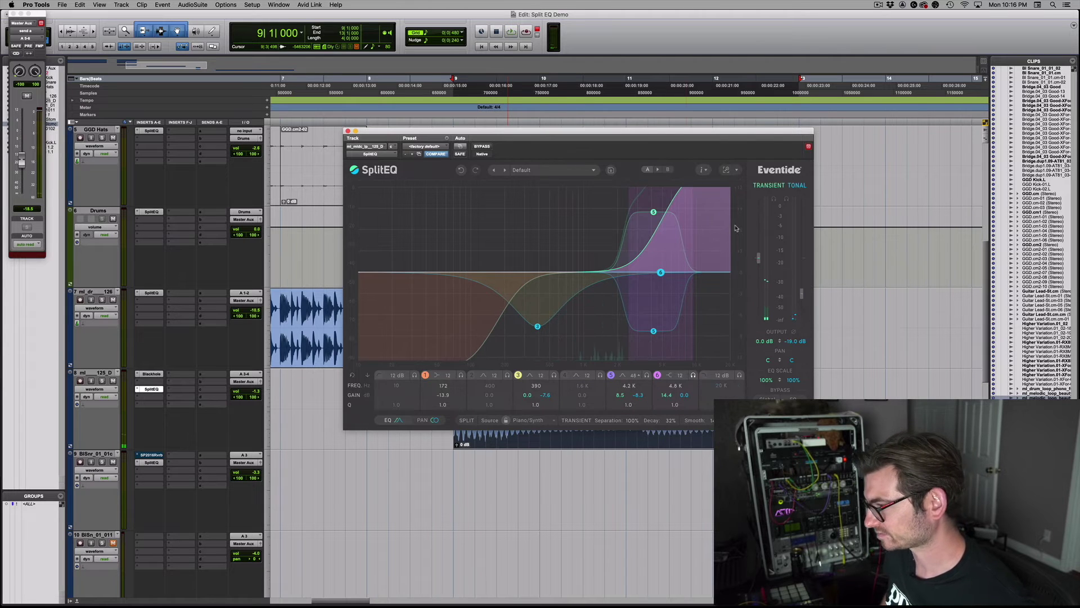
pyautogui.moveTo(497, 132); pyautogui.dragTo(541, 187)
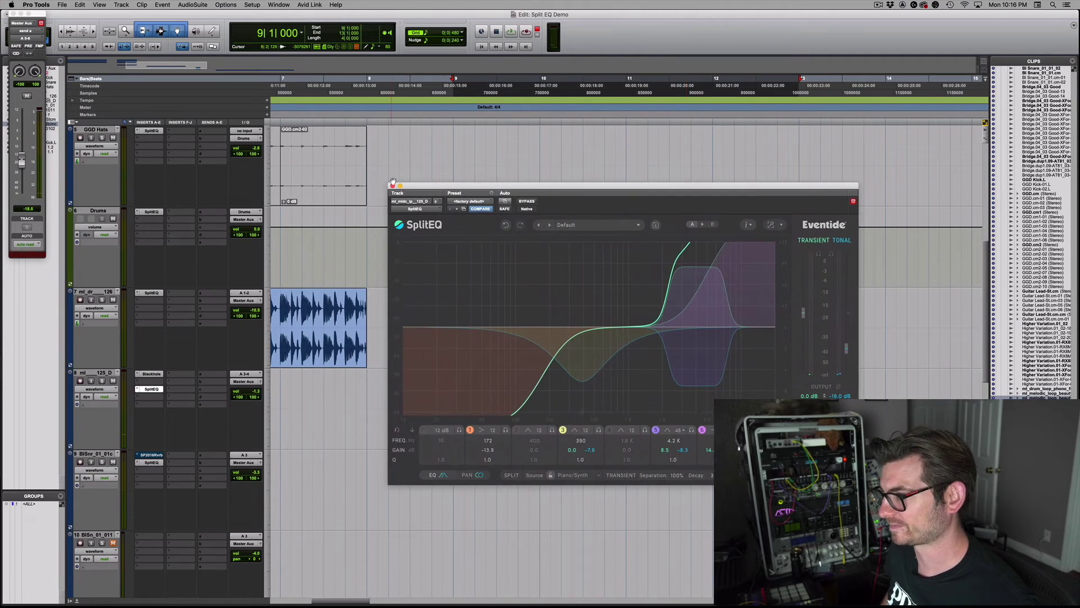
pyautogui.click(393, 185)
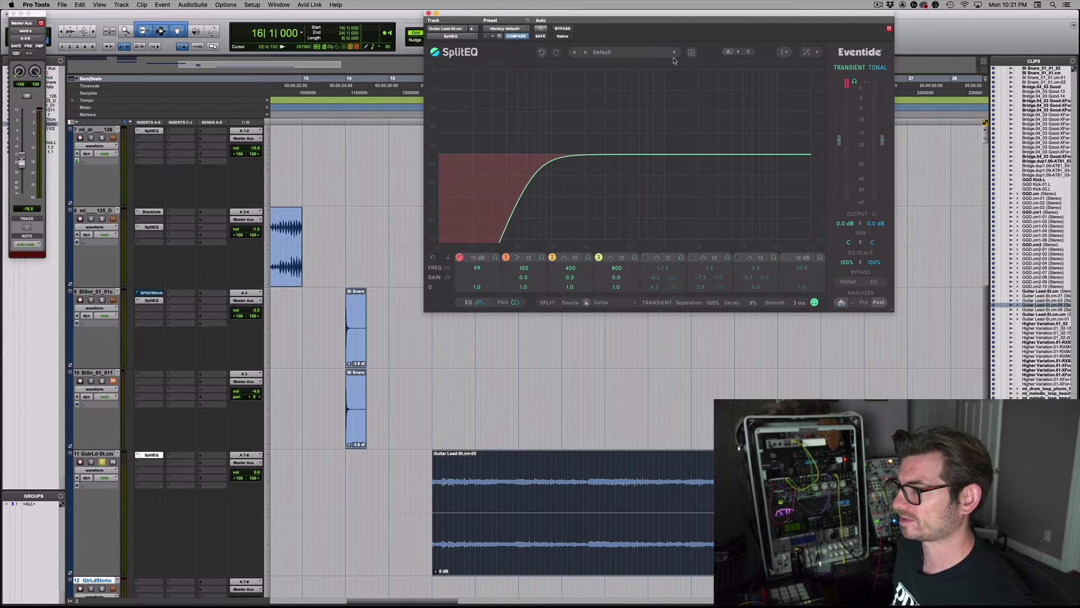
# Play the lead guitar clip on track 11 from several positions with its SplitEQ bypassed.
pyautogui.press('space')
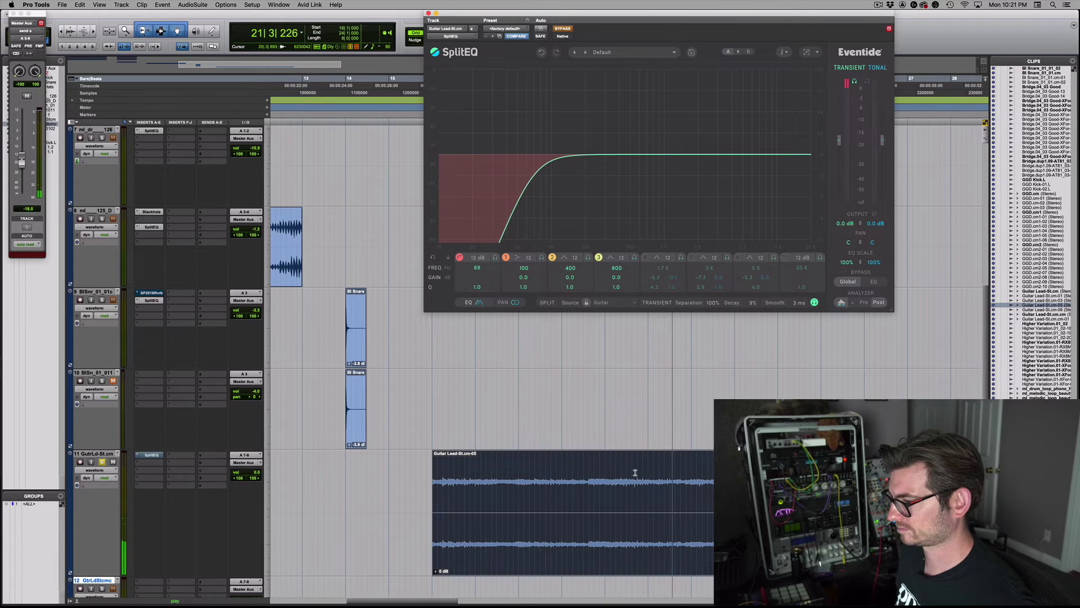
pyautogui.press('space')
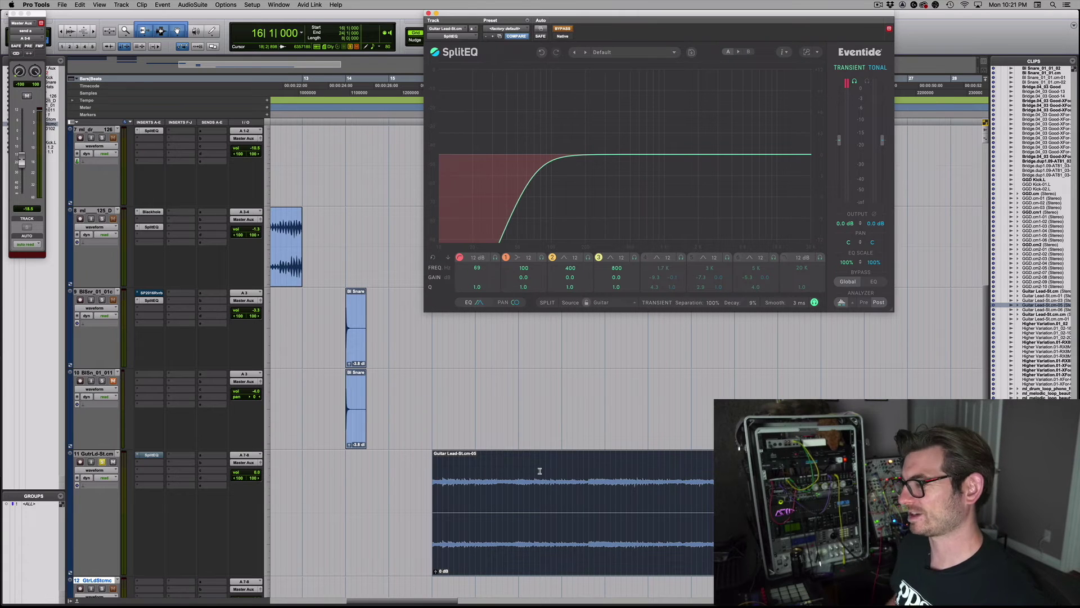
pyautogui.moveTo(534, 476); pyautogui.dragTo(559, 477)
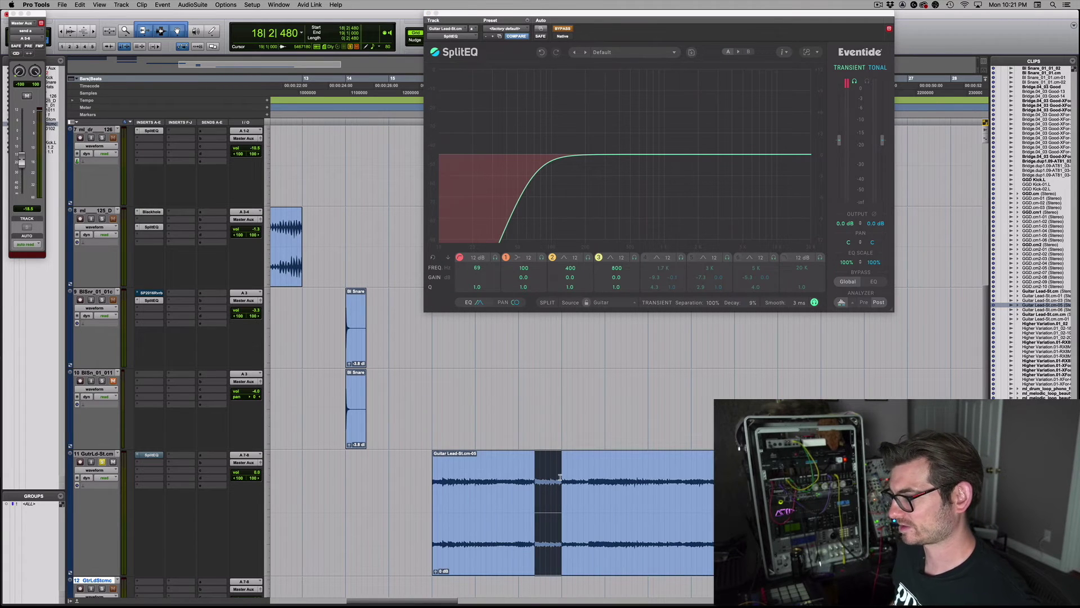
pyautogui.press('space')
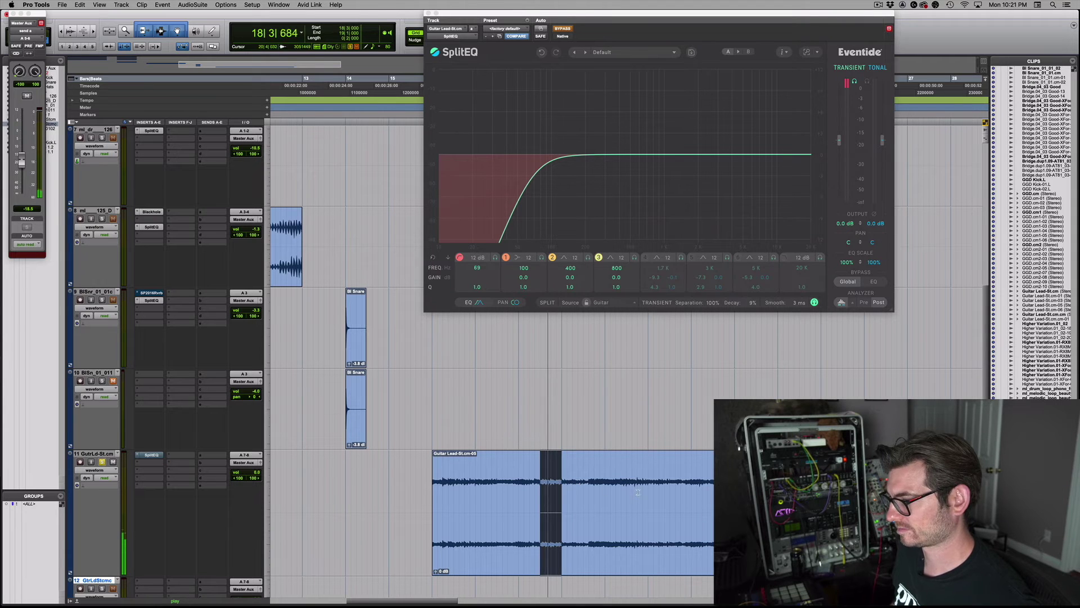
pyautogui.click(624, 479)
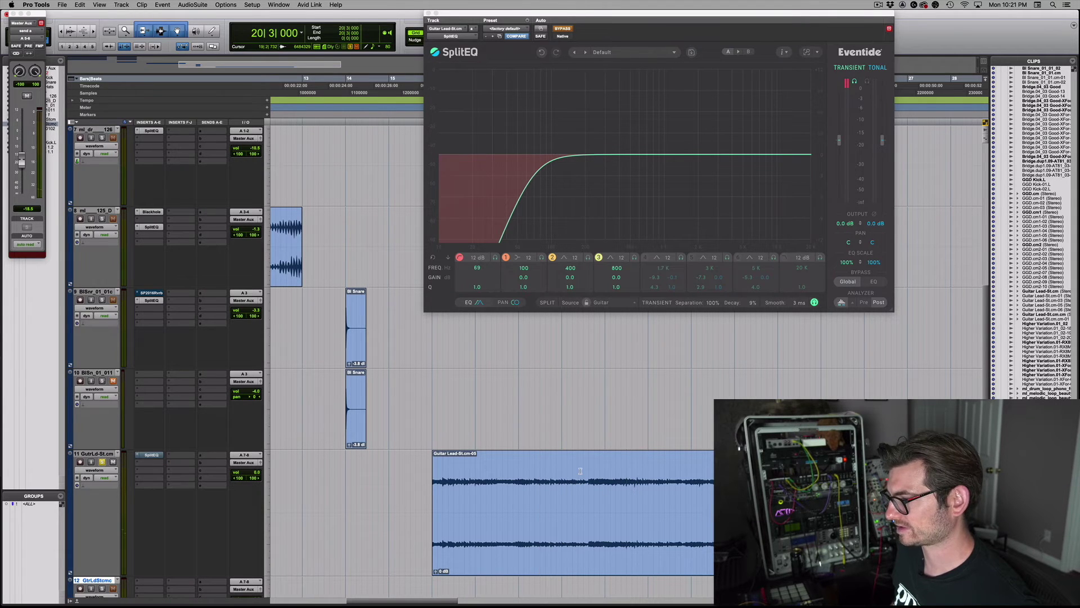
pyautogui.press('space')
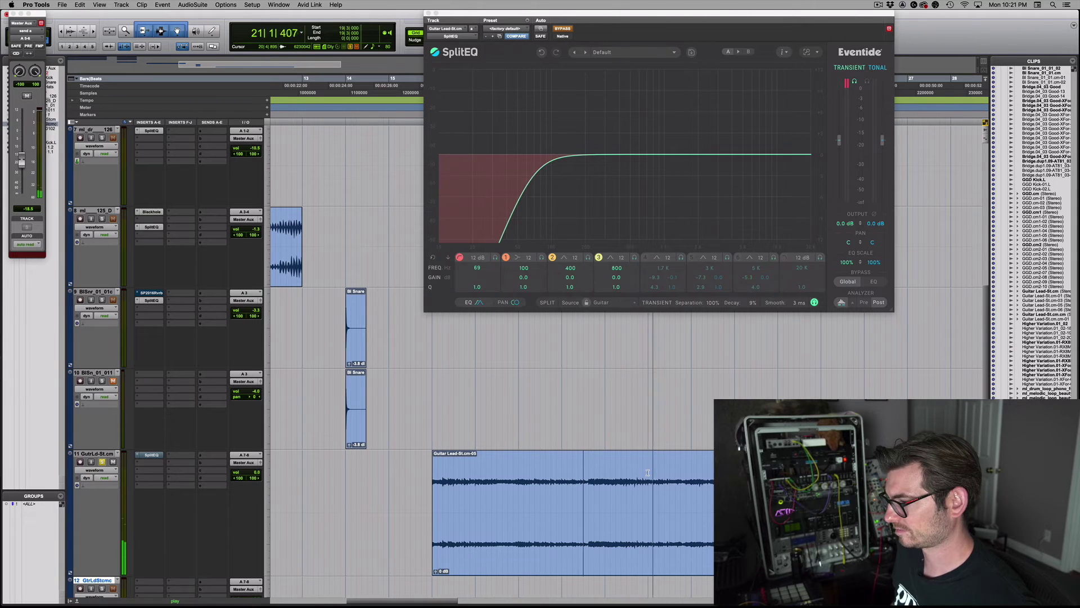
# Select a short passage of the lead guitar clip starting at 20|3|000 and listen to it.
pyautogui.moveTo(636, 474); pyautogui.dragTo(627, 473)
pyautogui.press('space')
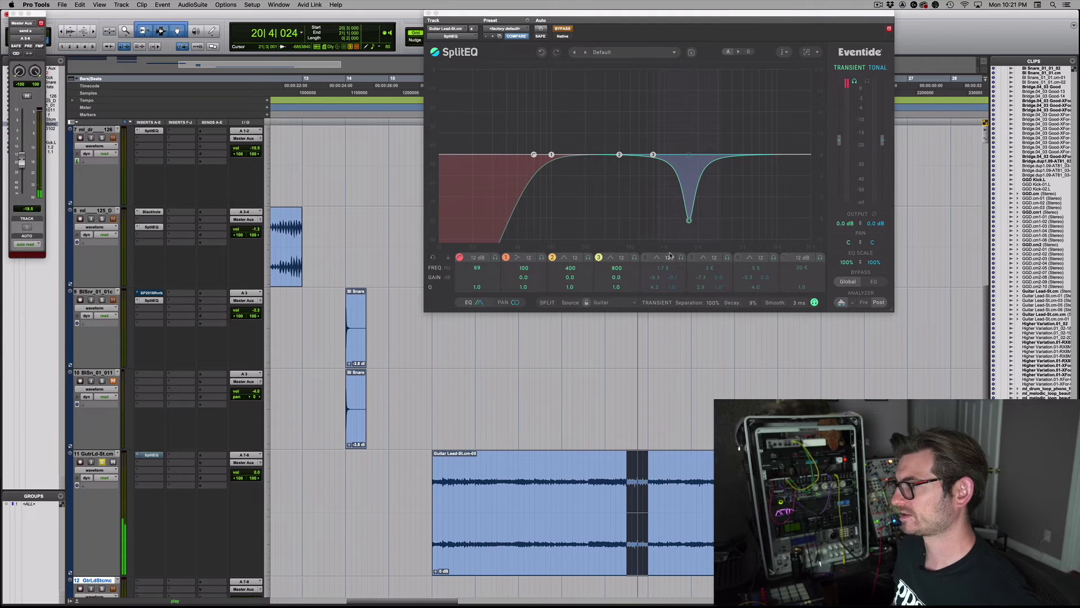
pyautogui.press('space')
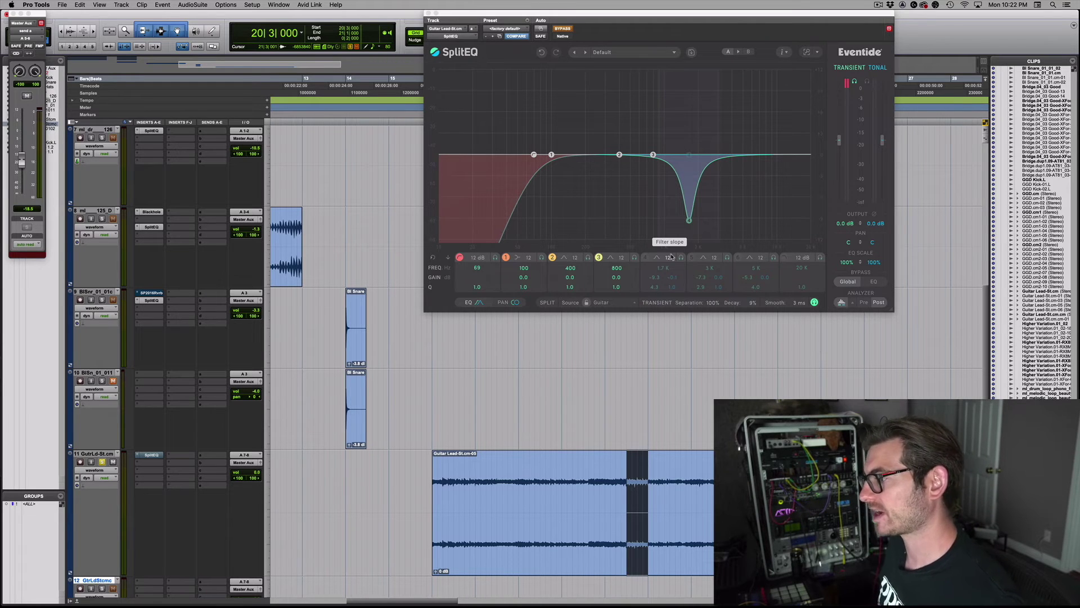
# Solo band 4's transient part and sweep its transient gain into a strong boost and back to a deep cut during playback.
pyautogui.click(645, 257)
pyautogui.click(645, 257)
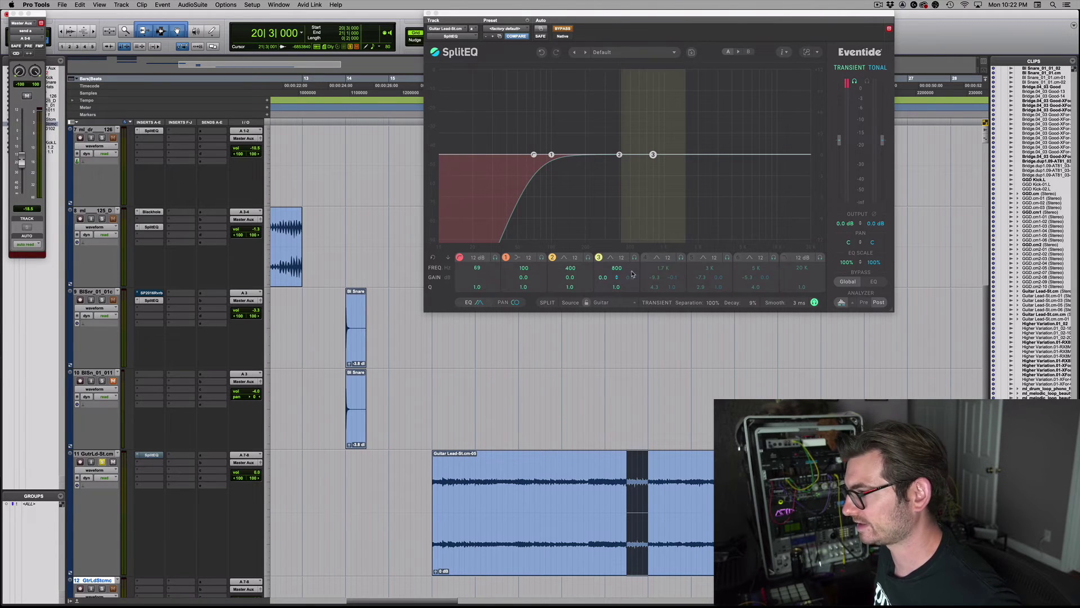
pyautogui.click(681, 257)
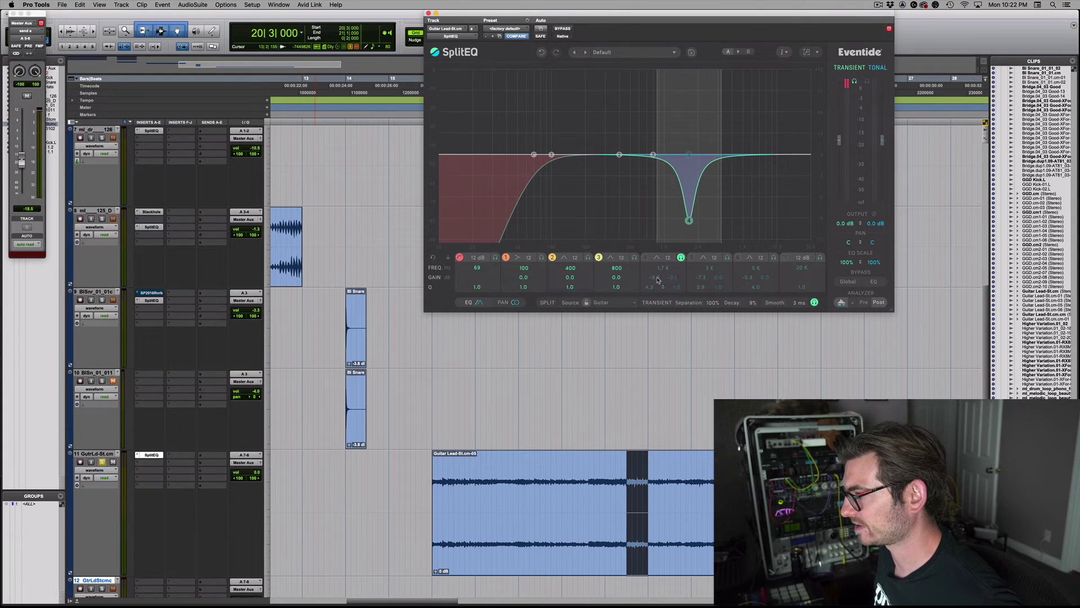
pyautogui.moveTo(657, 279)
pyautogui.mouseDown()
pyautogui.moveTo(661, 269)
pyautogui.moveTo(653, 280)
pyautogui.mouseUp()
pyautogui.press('space')
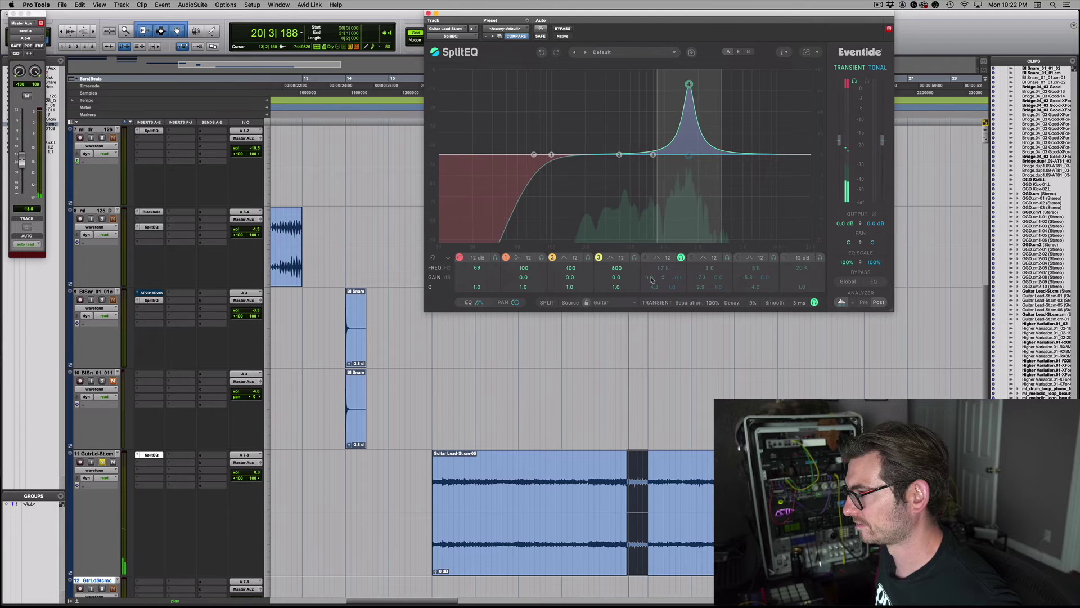
pyautogui.moveTo(652, 280)
pyautogui.mouseDown()
pyautogui.moveTo(651, 292)
pyautogui.moveTo(652, 258)
pyautogui.mouseUp()
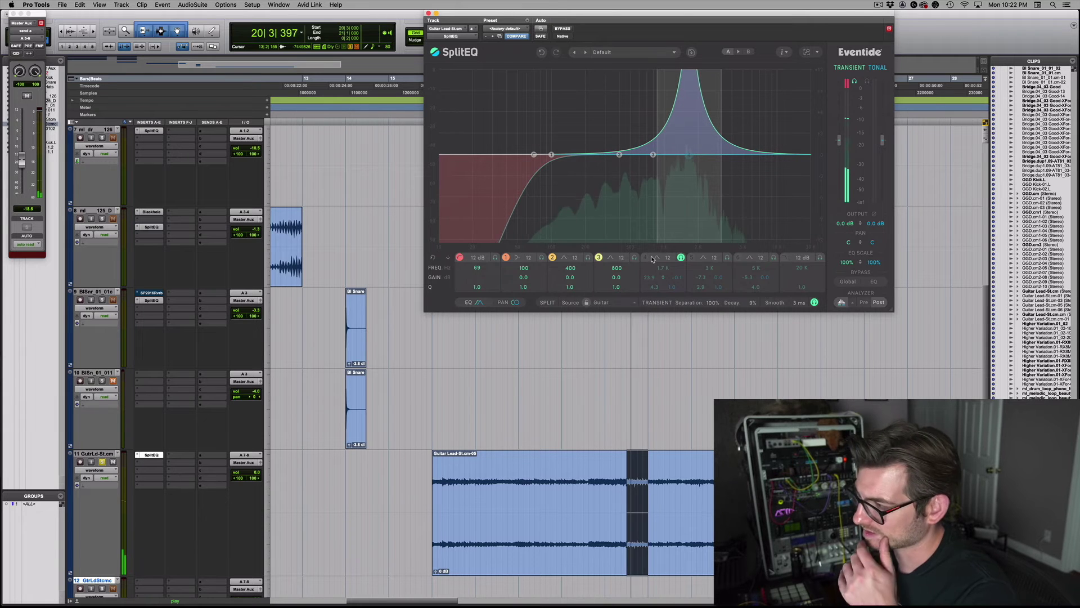
pyautogui.moveTo(653, 258); pyautogui.dragTo(650, 304)
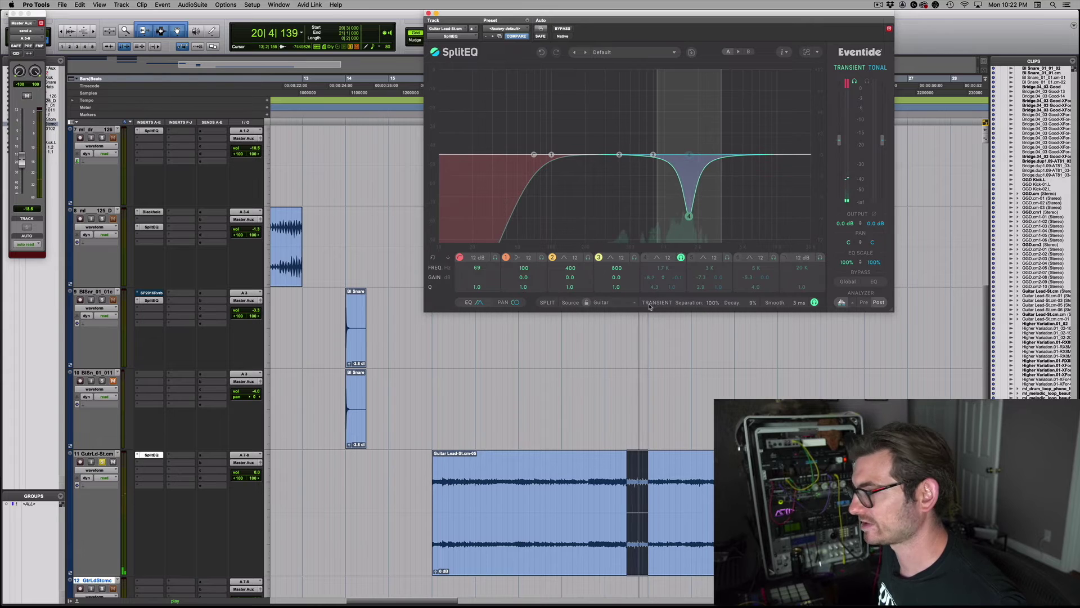
# Enable band 5, solo its transient part, and set its transient gain to -6.8 dB while the passage plays.
pyautogui.click(692, 258)
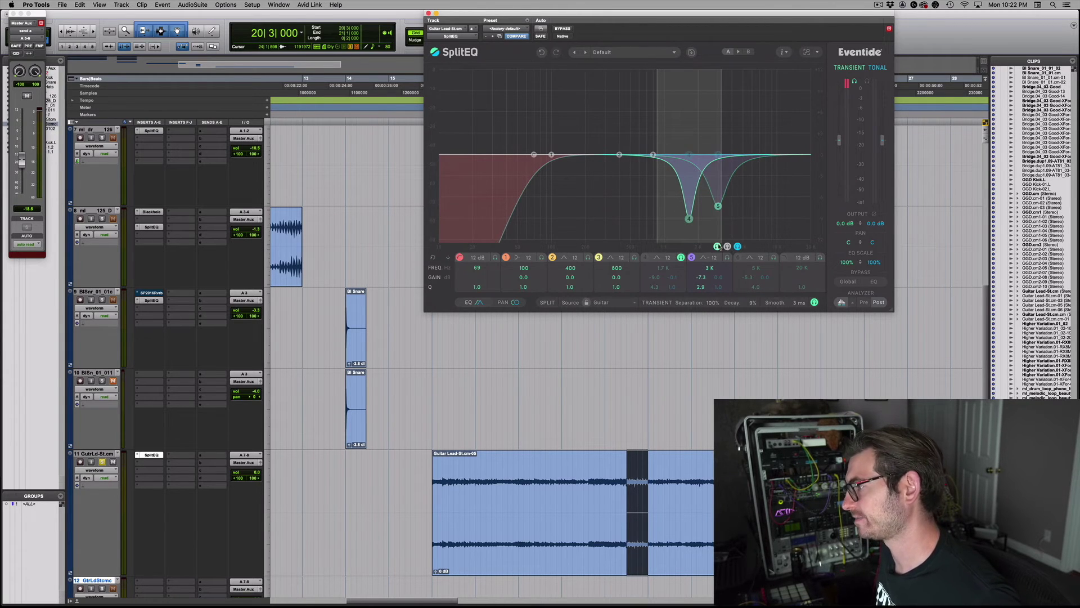
pyautogui.click(727, 257)
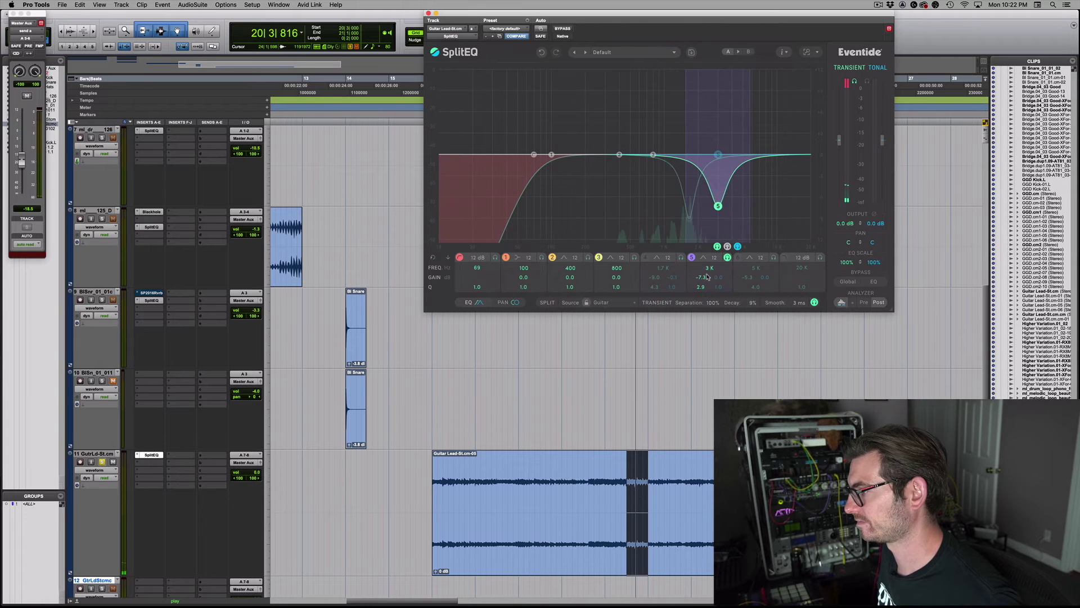
pyautogui.moveTo(701, 277)
pyautogui.mouseDown()
pyautogui.moveTo(694, 253)
pyautogui.moveTo(699, 280)
pyautogui.mouseUp()
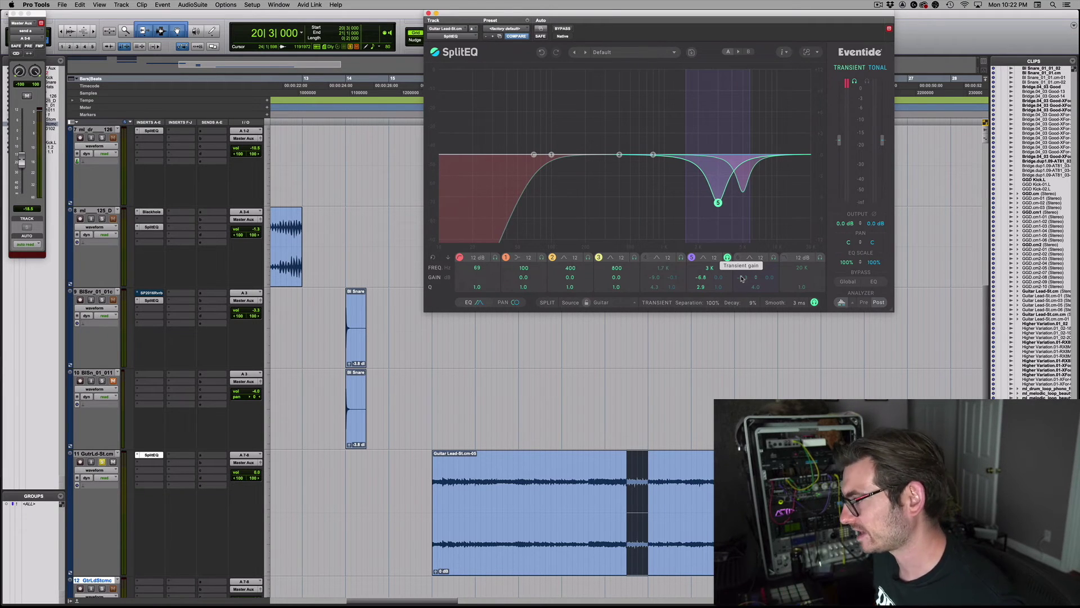
# Enable bands 6 and 4 and set band 4's transient gain to -8.9 dB during playback.
pyautogui.click(739, 256)
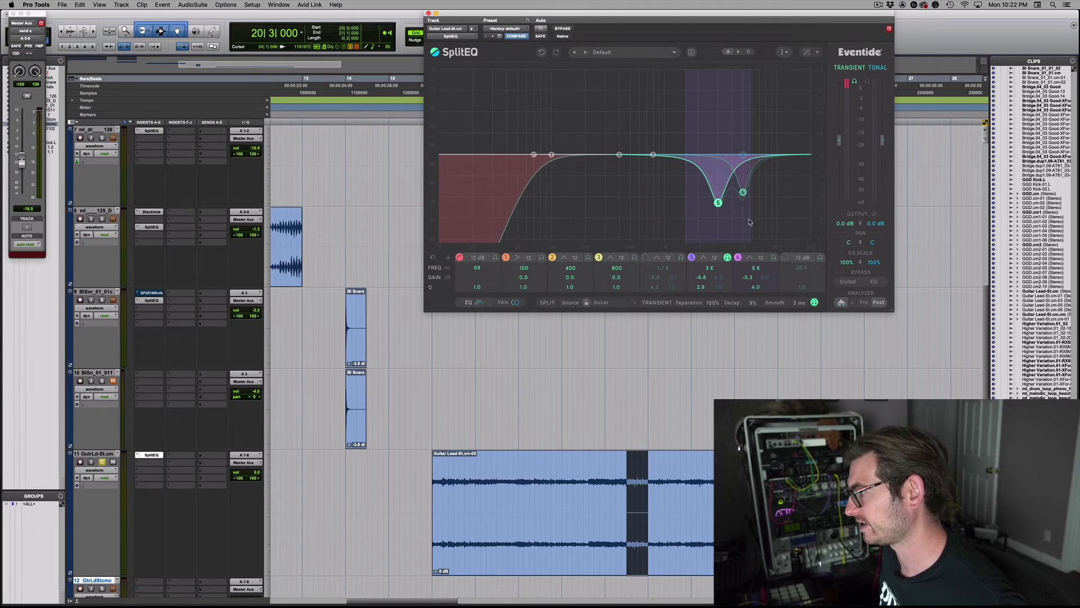
pyautogui.click(645, 258)
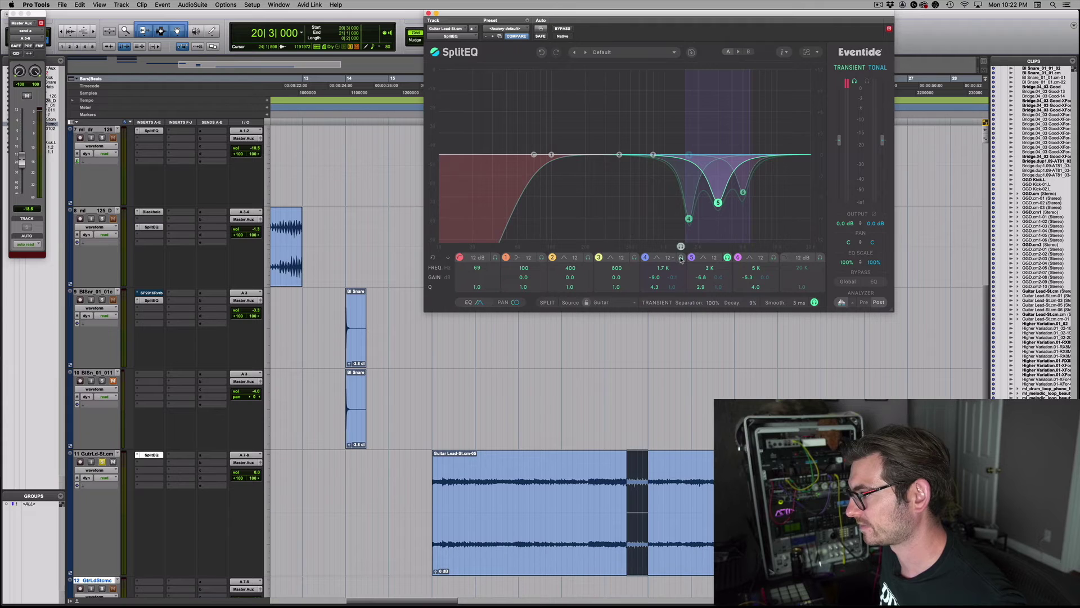
pyautogui.press('space')
pyautogui.moveTo(666, 270)
pyautogui.mouseDown()
pyautogui.moveTo(657, 225)
pyautogui.moveTo(650, 279)
pyautogui.mouseUp()
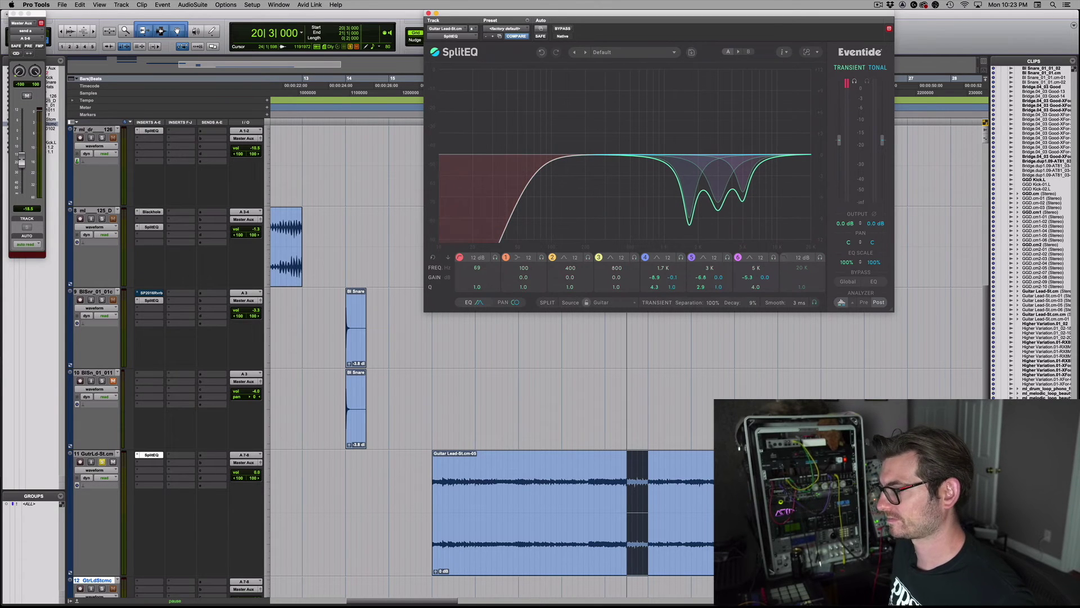
# Play the guitar passage, extend the selection back to 19|1|000, and compare playback by toggling the SplitEQ bypass.
pyautogui.press('space')
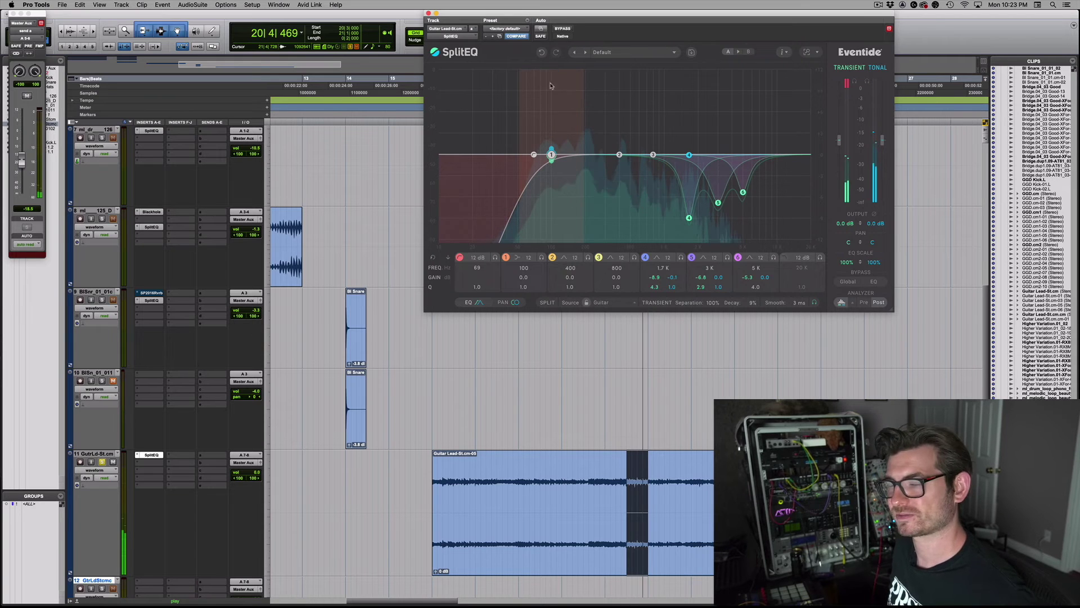
pyautogui.press('space')
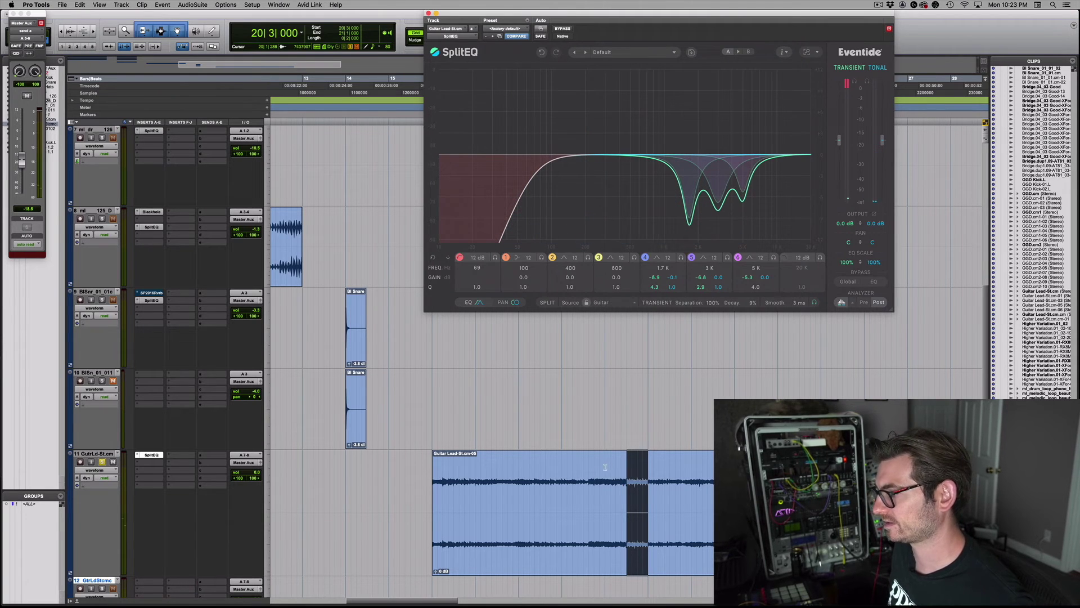
pyautogui.keyDown('shift'); pyautogui.click(560, 475); pyautogui.keyUp('shift')
pyautogui.press('space')
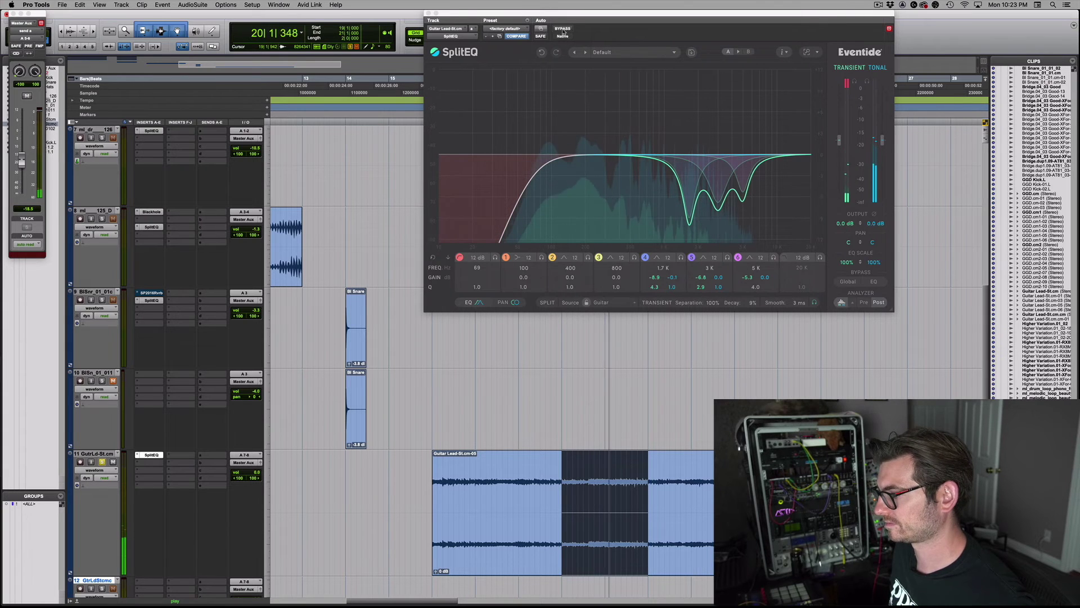
pyautogui.click(563, 29)
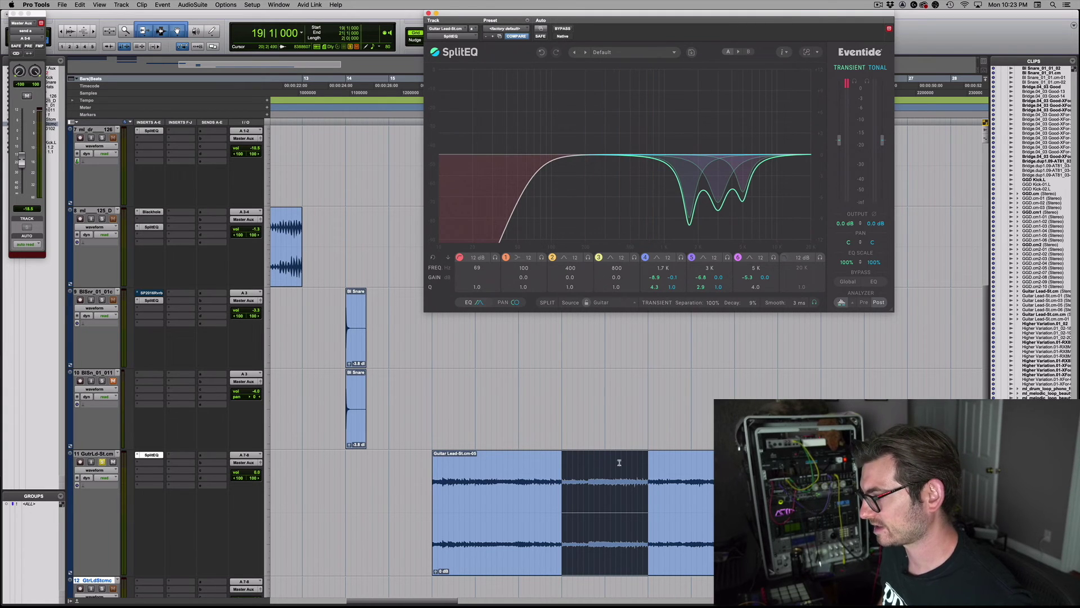
# Reselect the short guitar passage starting at 20|3|000 and play it with band 5 soloed.
pyautogui.moveTo(628, 469); pyautogui.dragTo(648, 476)
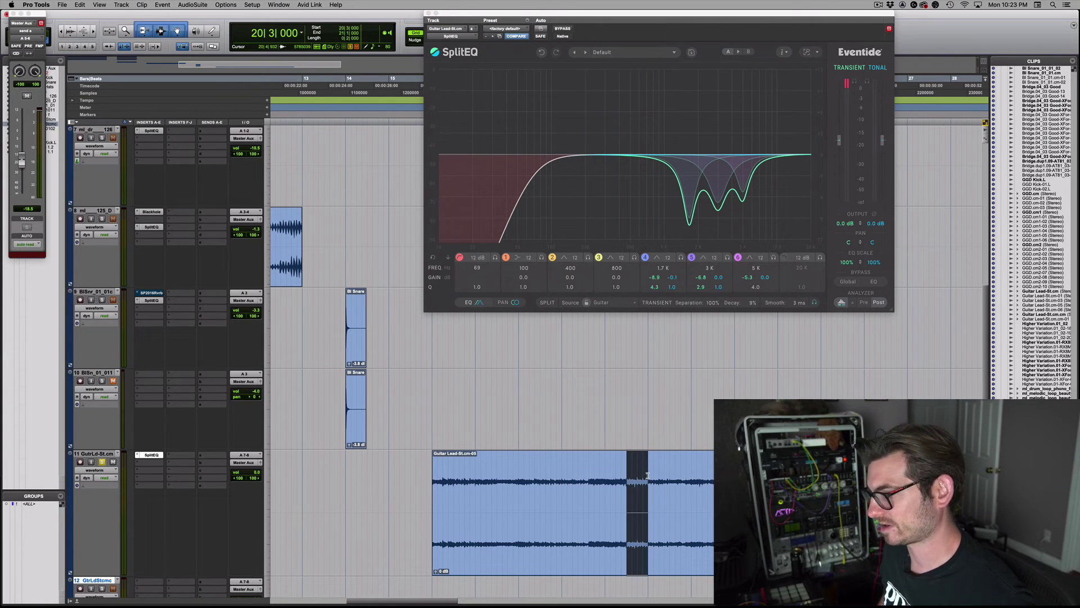
pyautogui.press('space')
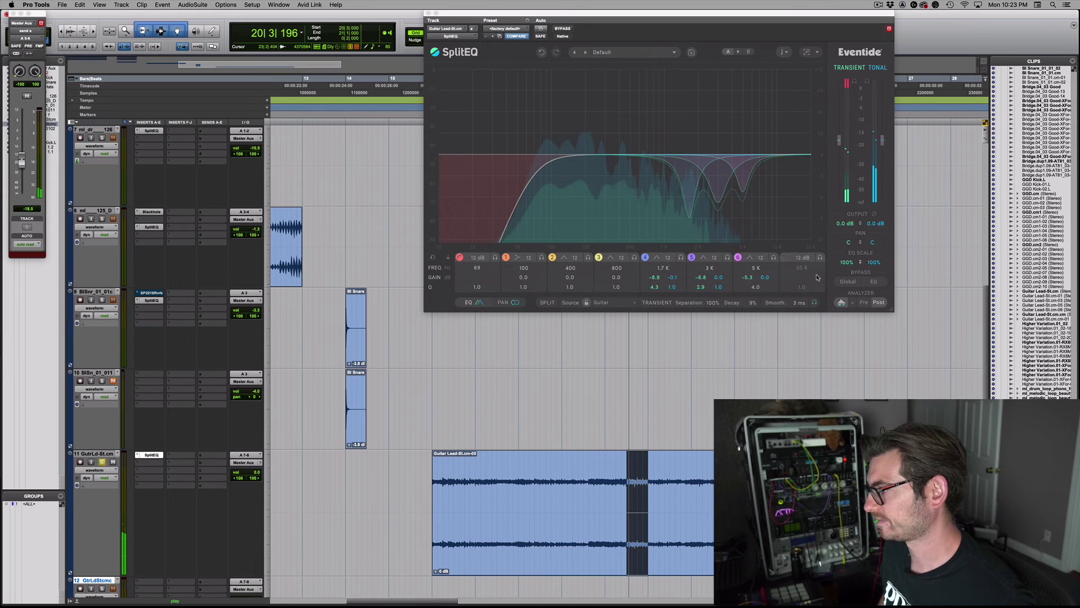
pyautogui.click(726, 257)
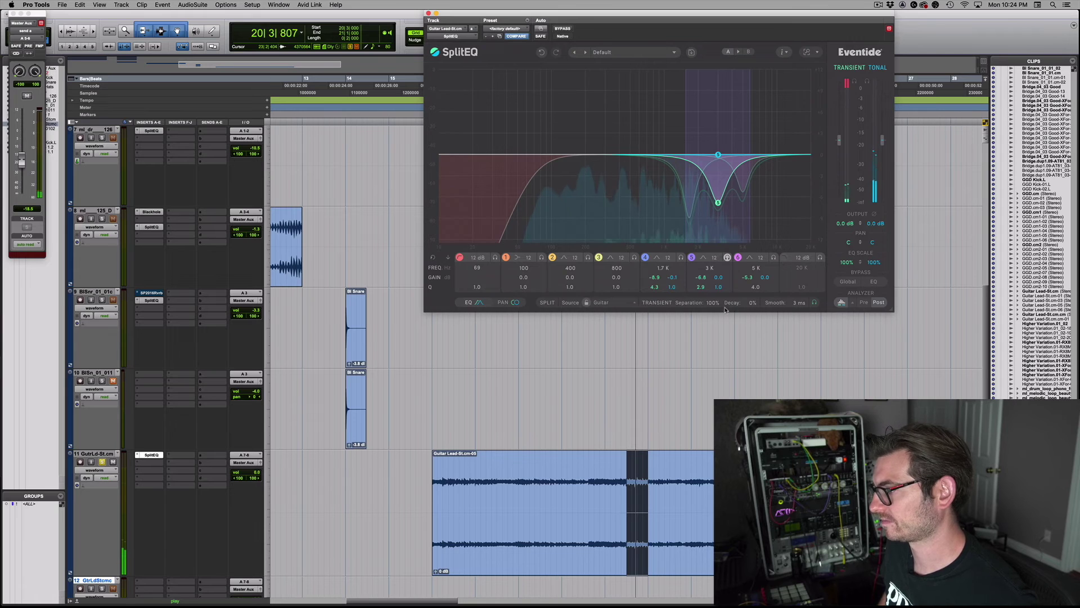
# Set the split source to Full Mix and raise band 5's transient gain to 9.8 dB during playback.
pyautogui.click(619, 304)
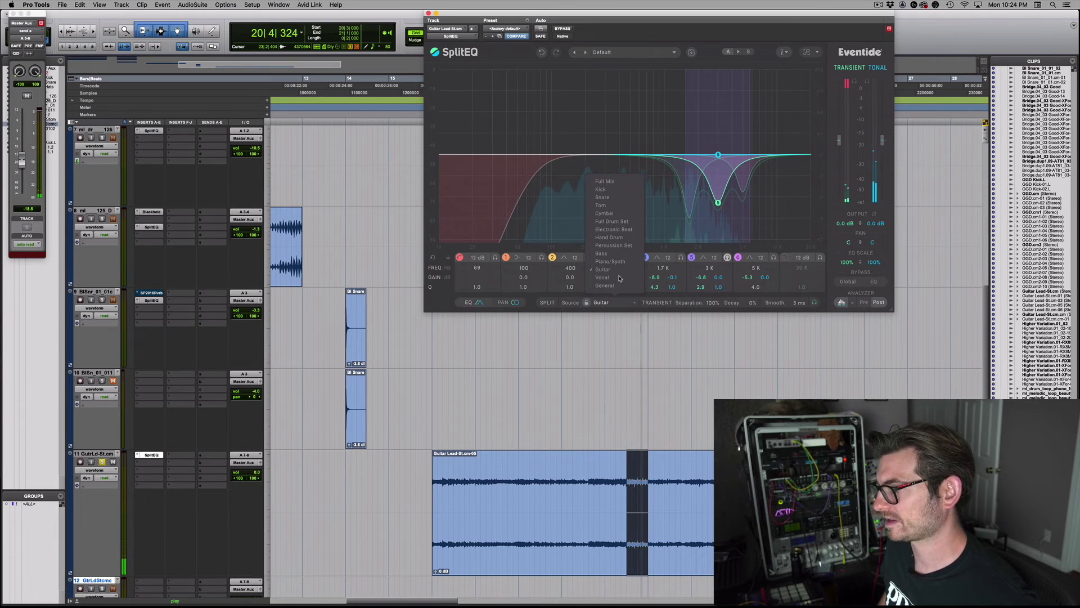
pyautogui.click(609, 182)
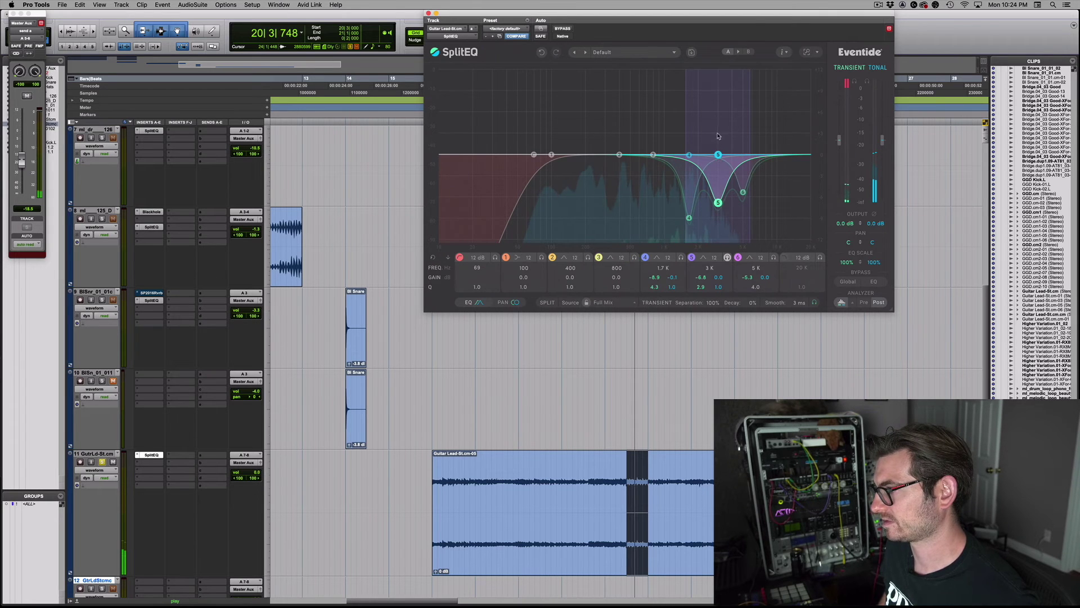
pyautogui.moveTo(718, 202); pyautogui.dragTo(717, 85)
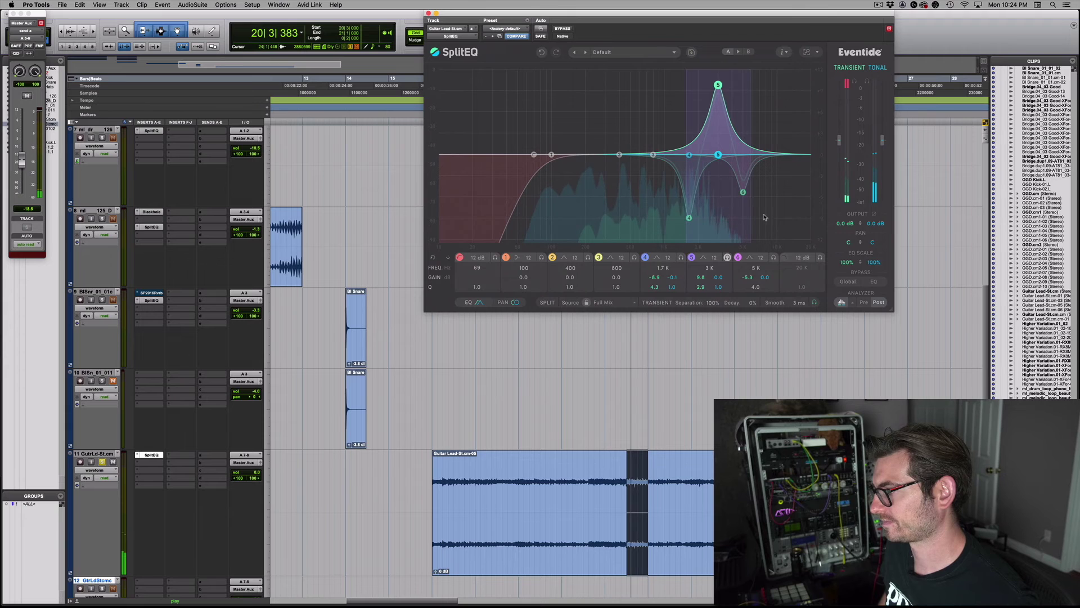
# Audition bands 4, 6 and 5 soloed in turn during playback, leaving only the transient signal soloed.
pyautogui.click(681, 257)
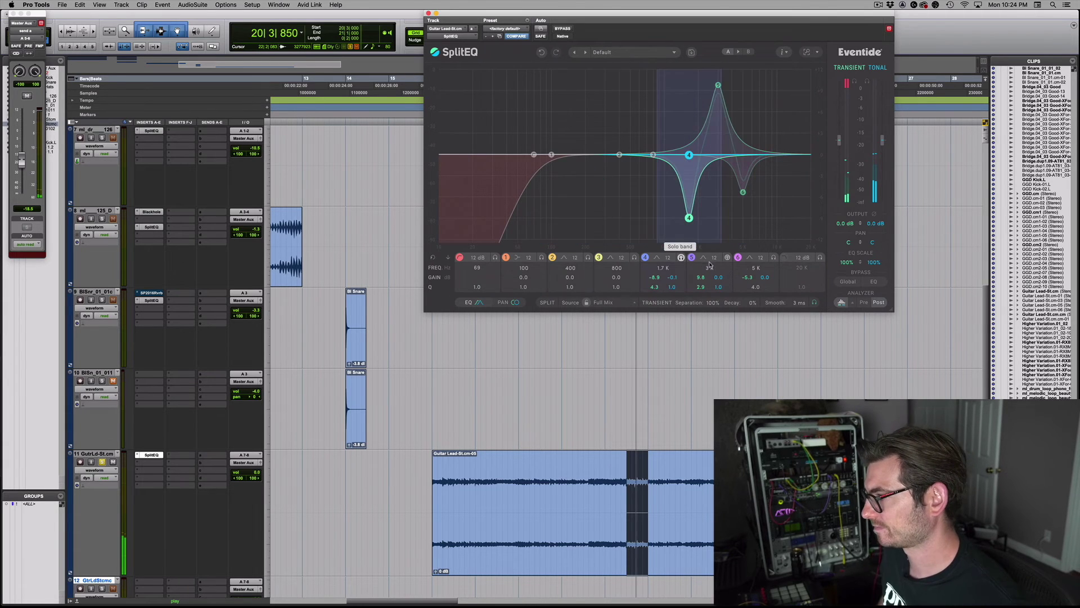
pyautogui.click(773, 257)
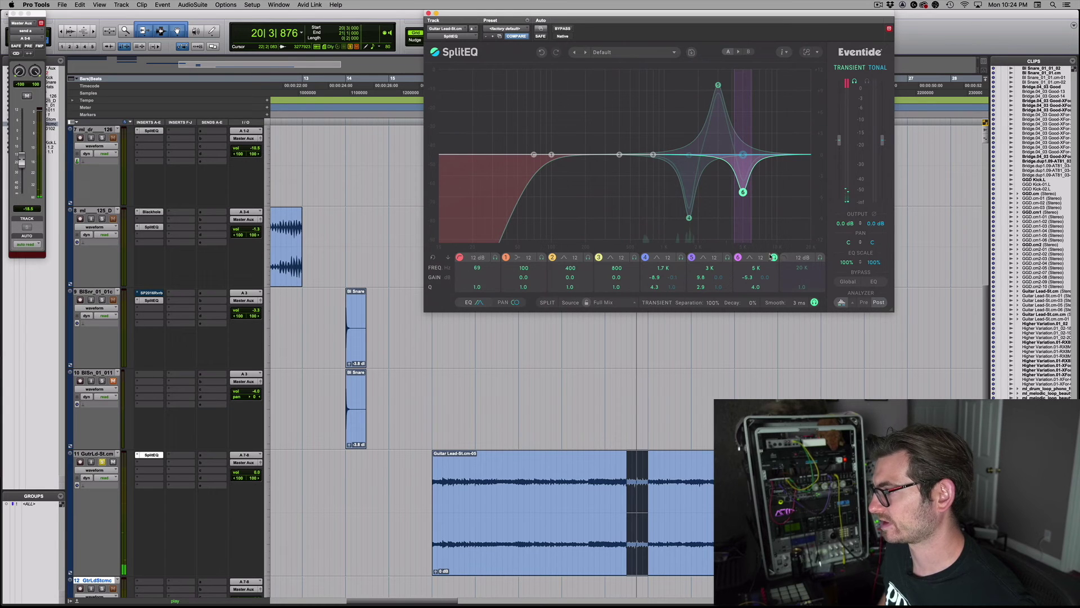
pyautogui.click(728, 258)
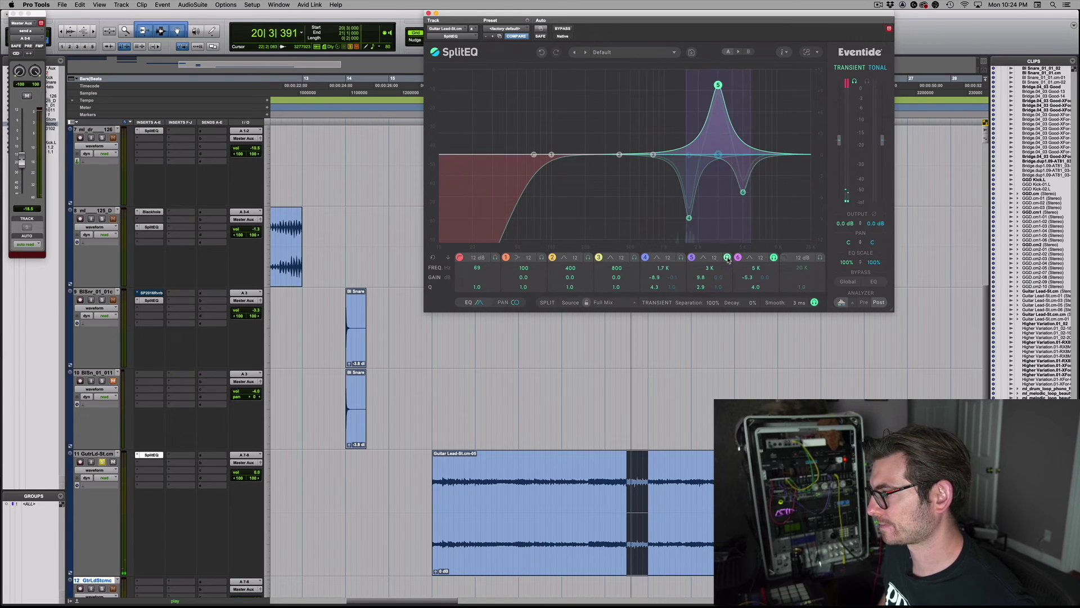
pyautogui.click(728, 258)
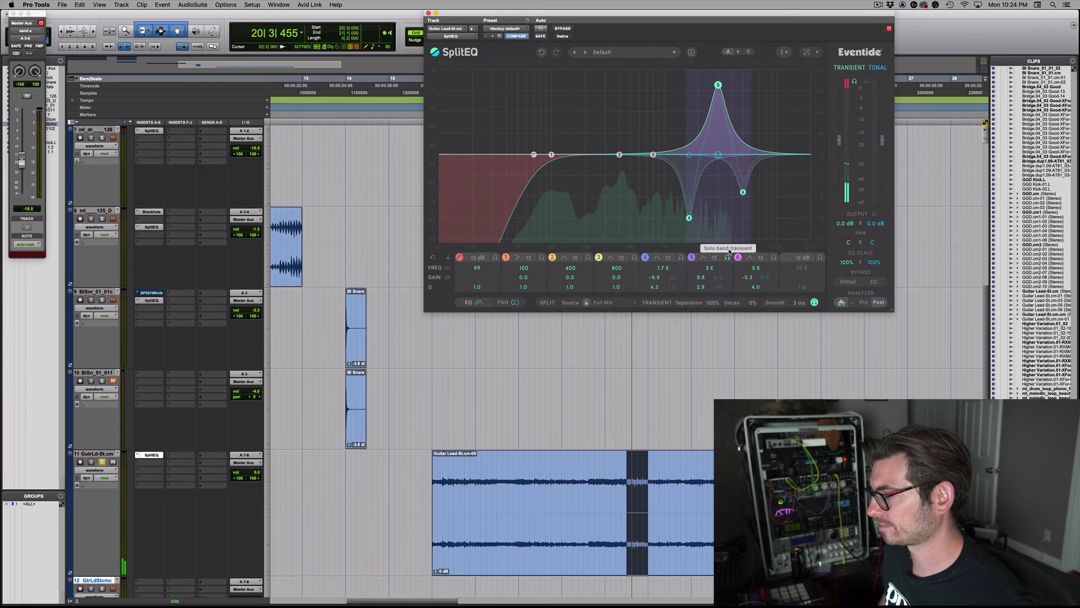
# Boost the transient gain of band 6 to 9.1 dB and band 4 to 9.0 dB at 764 Hz, and raise the transient output about 10 dB.
pyautogui.moveTo(743, 192); pyautogui.dragTo(748, 85)
pyautogui.moveTo(688, 220); pyautogui.dragTo(653, 91)
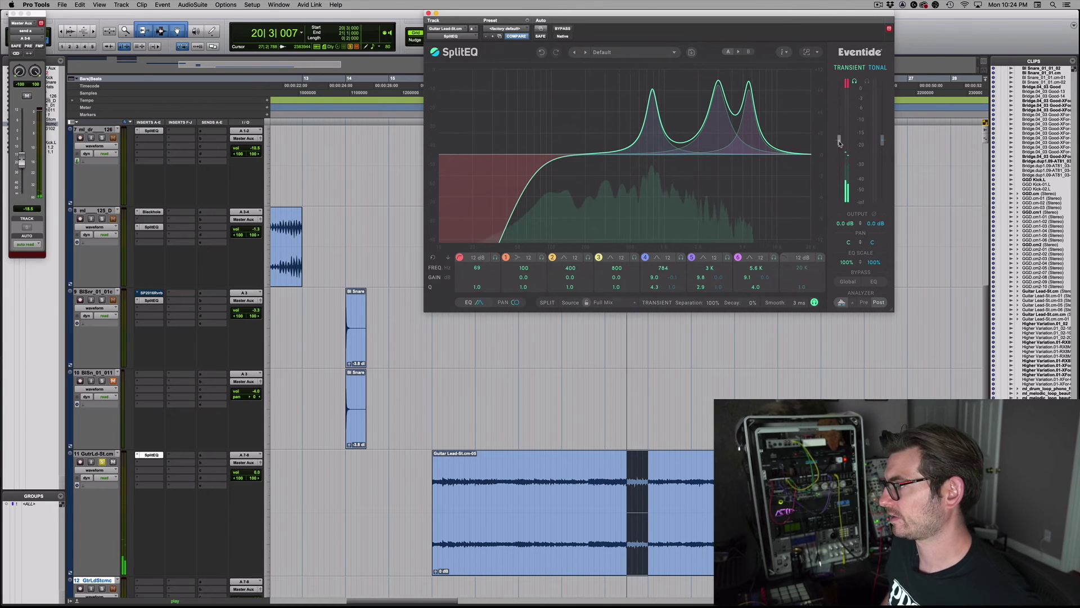
pyautogui.moveTo(839, 139); pyautogui.dragTo(842, 126)
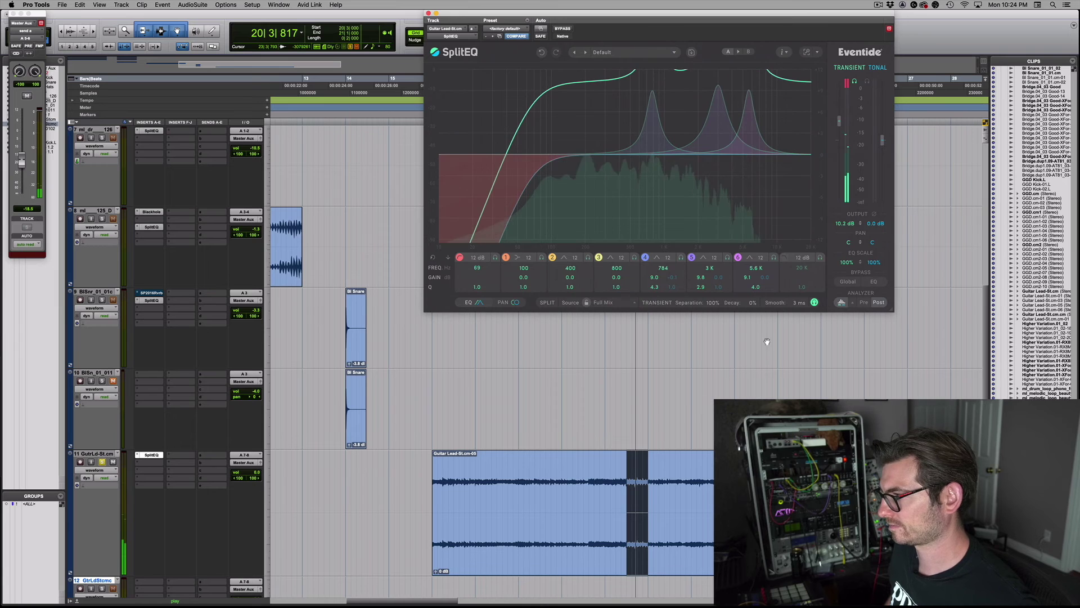
# Commit the selected guitar passage offline to a new track, using Edit Selection with clips consolidated and the source track left as is.
pyautogui.scroll(-5, 635, 466)
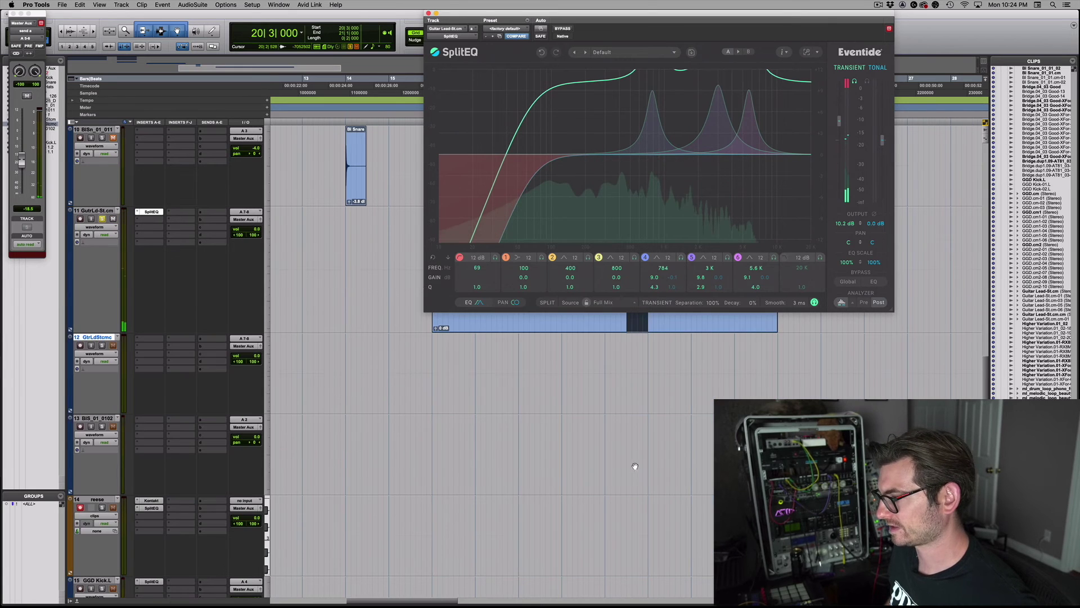
pyautogui.scroll(2, 659, 434)
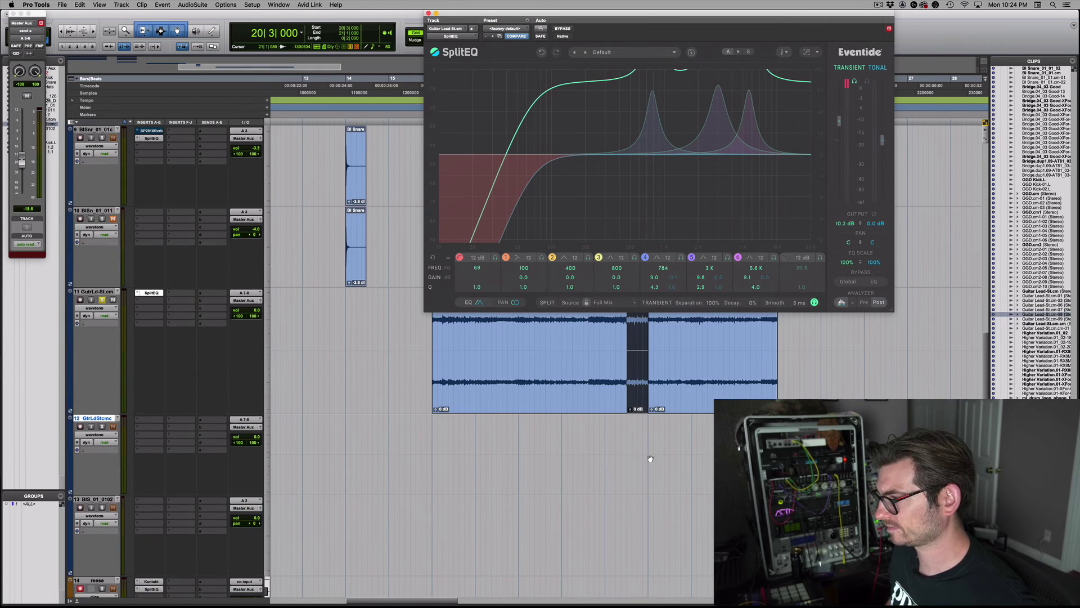
pyautogui.rightClick(641, 387)
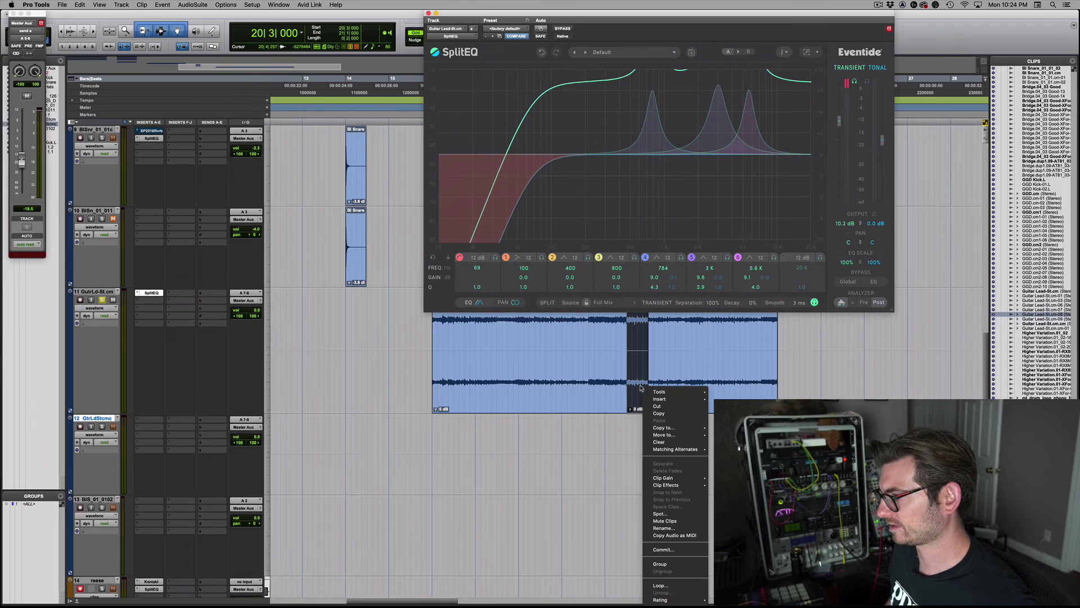
pyautogui.hotkey('alt', 'shift', 'c')
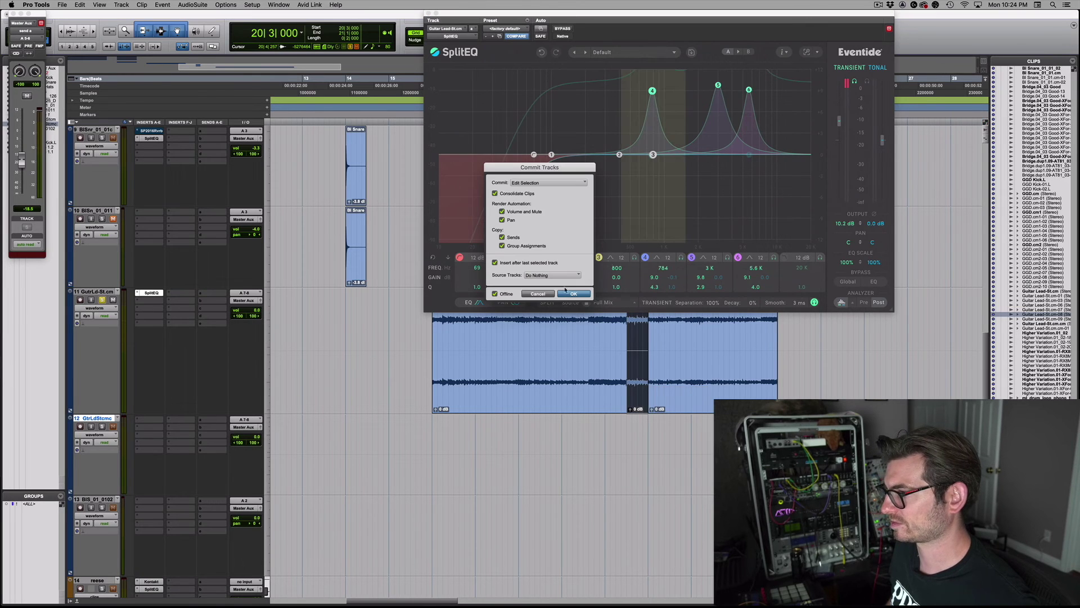
pyautogui.click(565, 295)
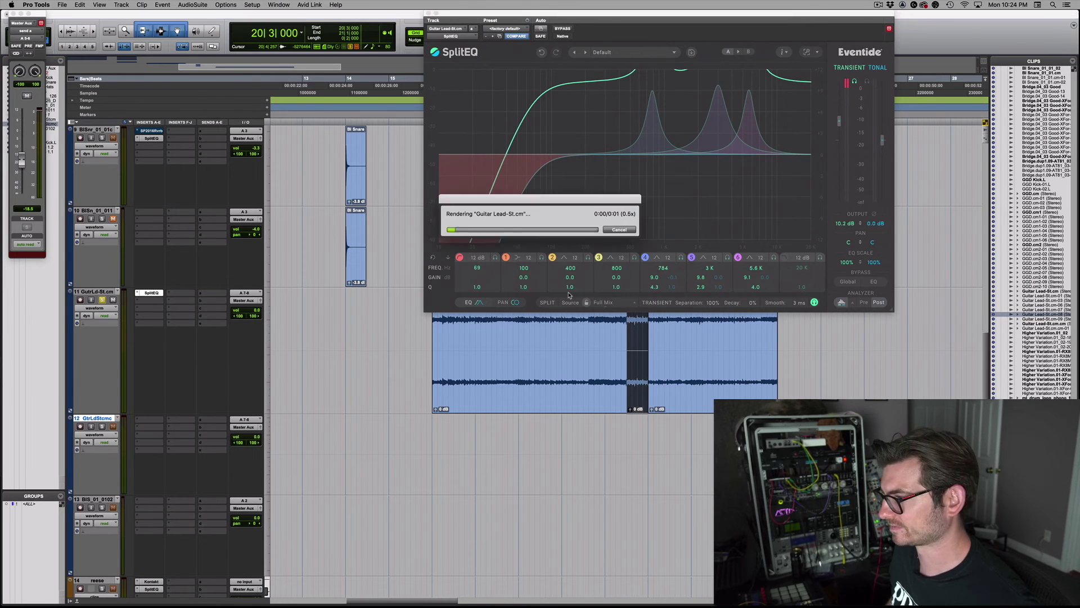
# Enlarge the rendered guitar track and raise its clip gain by roughly 14 dB.
pyautogui.click(639, 429)
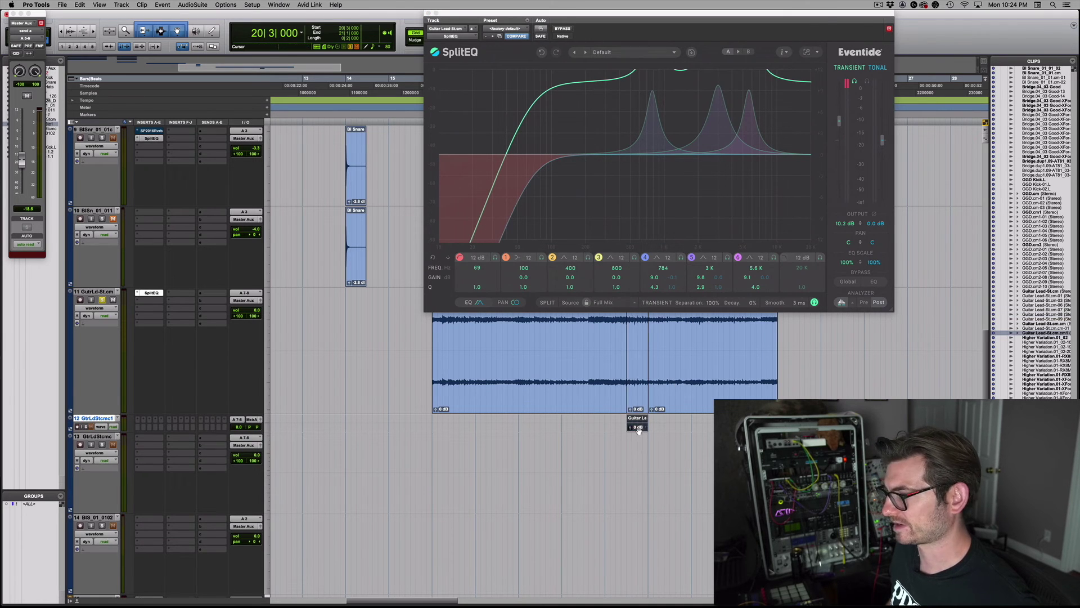
pyautogui.press('super+bracketright')
pyautogui.press('super+bracketright')
pyautogui.click(268, 429)
pyautogui.click(281, 451)
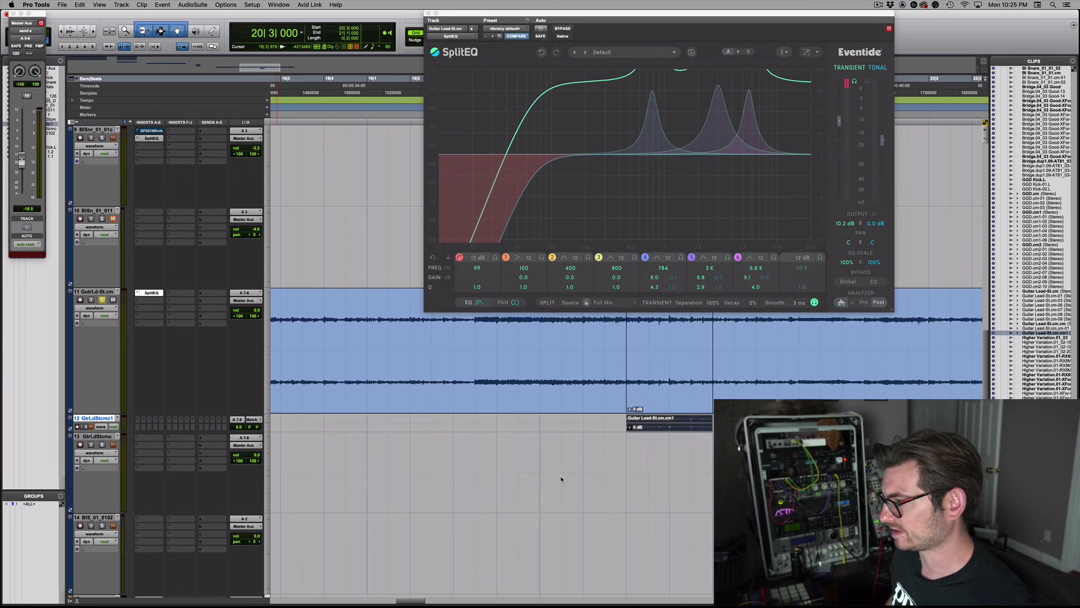
pyautogui.click(673, 498)
pyautogui.press('super+bracketright')
pyautogui.press('super+bracketright')
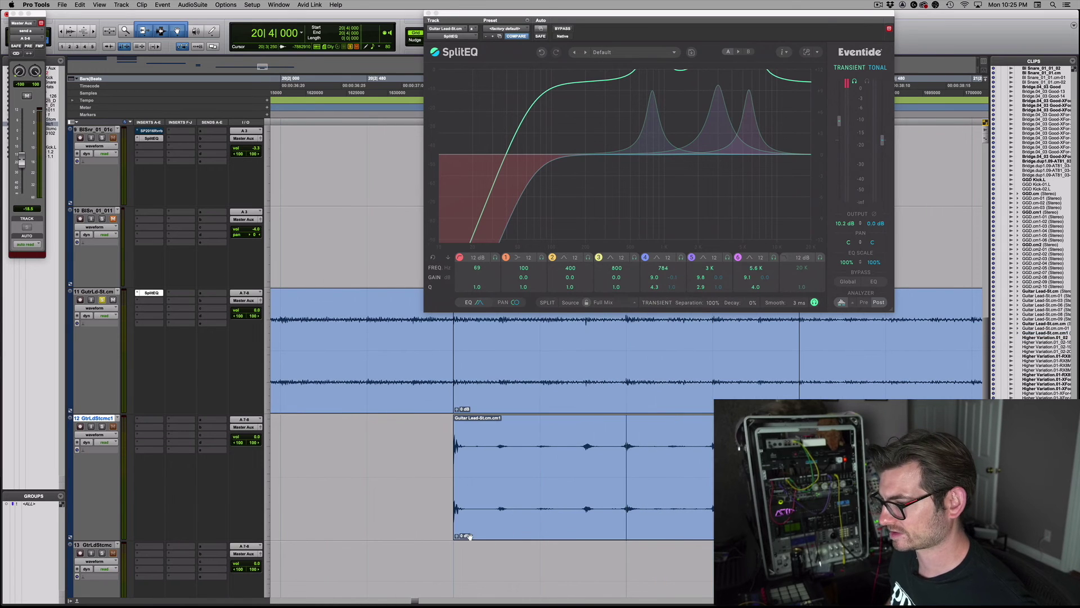
pyautogui.moveTo(453, 538); pyautogui.dragTo(458, 532)
pyautogui.scroll(1, 458, 533)
pyautogui.scroll(-2, 618, 473)
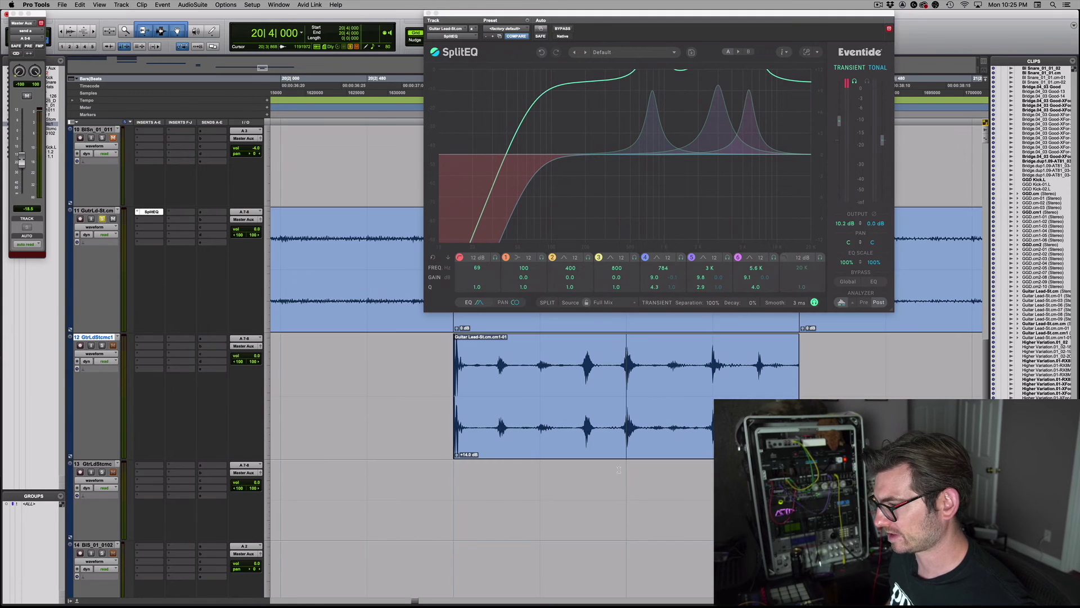
# Close the SplitEQ window and reduce the height of all tracks.
pyautogui.click(427, 13)
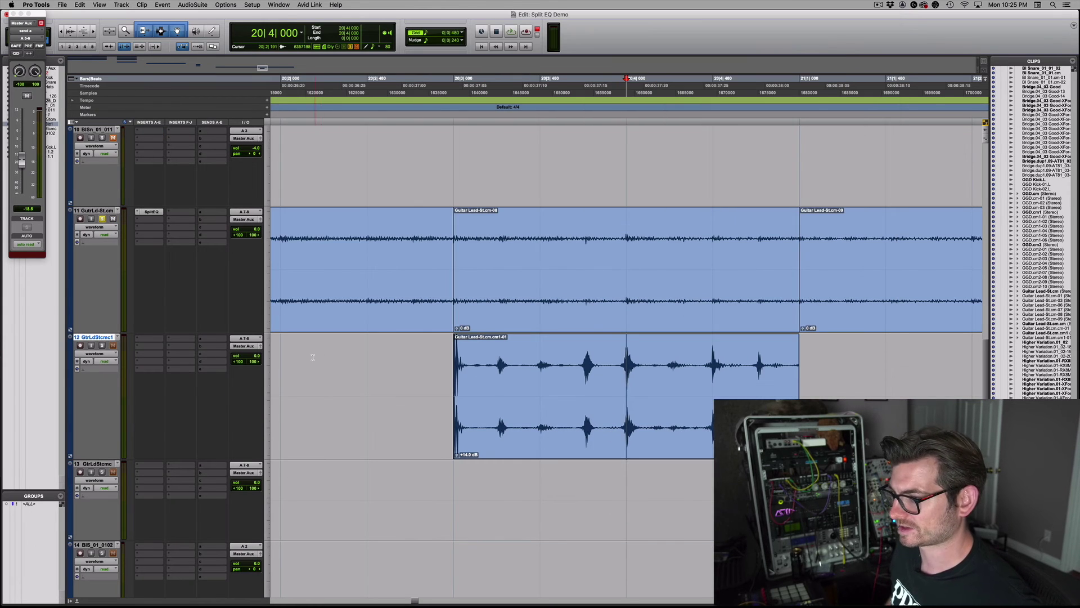
pyautogui.click(265, 381)
pyautogui.keyDown('alt'); pyautogui.click(281, 362); pyautogui.keyUp('alt')
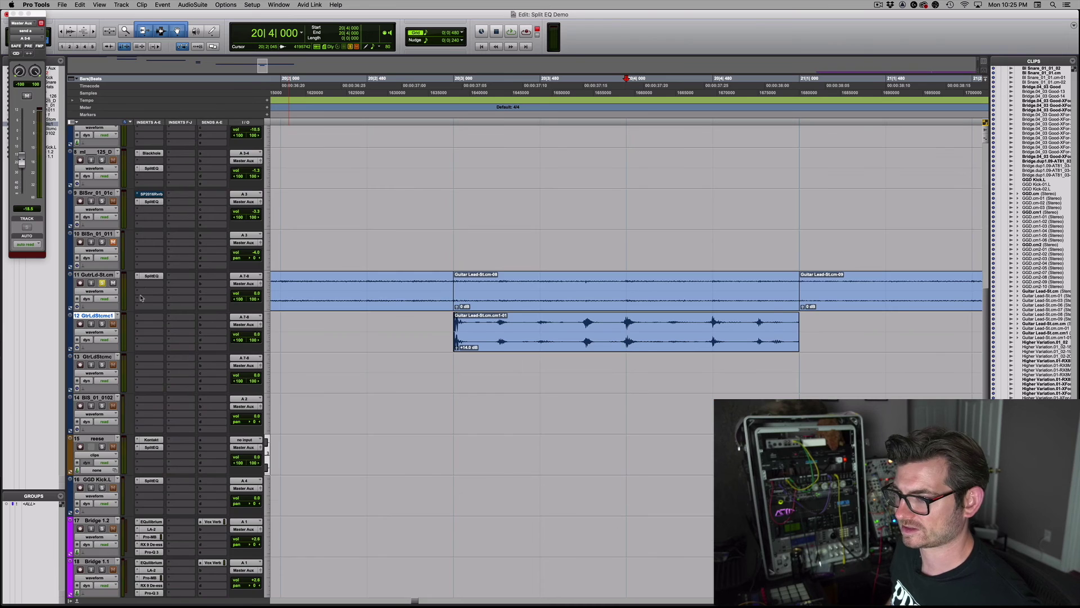
# Move the rendered guitar clip back to bar 6 and place its track directly below the drum loop track.
pyautogui.scroll(-6, 584, 374)
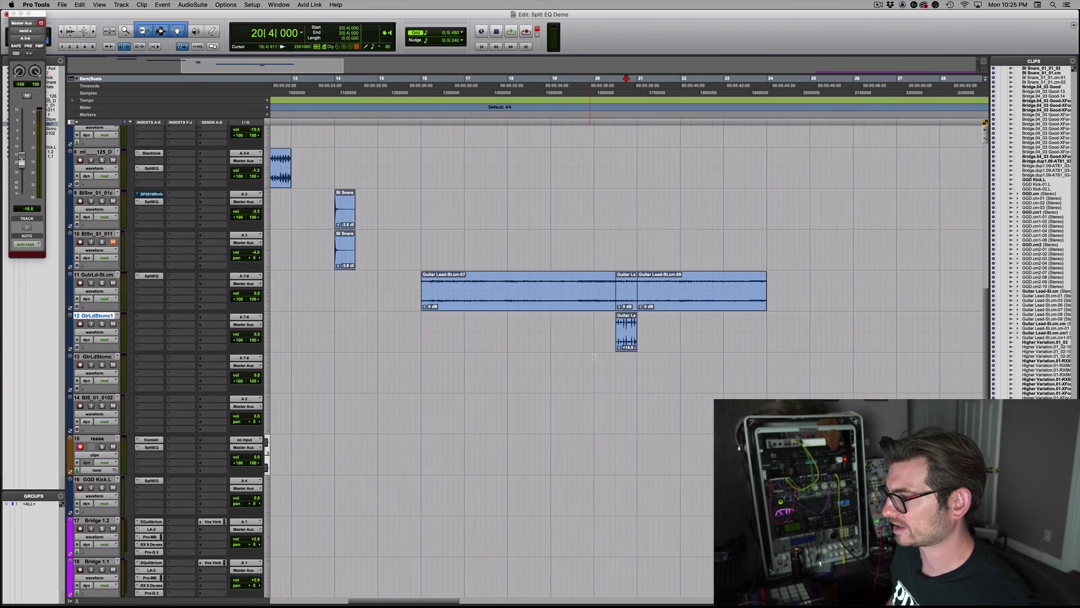
pyautogui.click(483, 347)
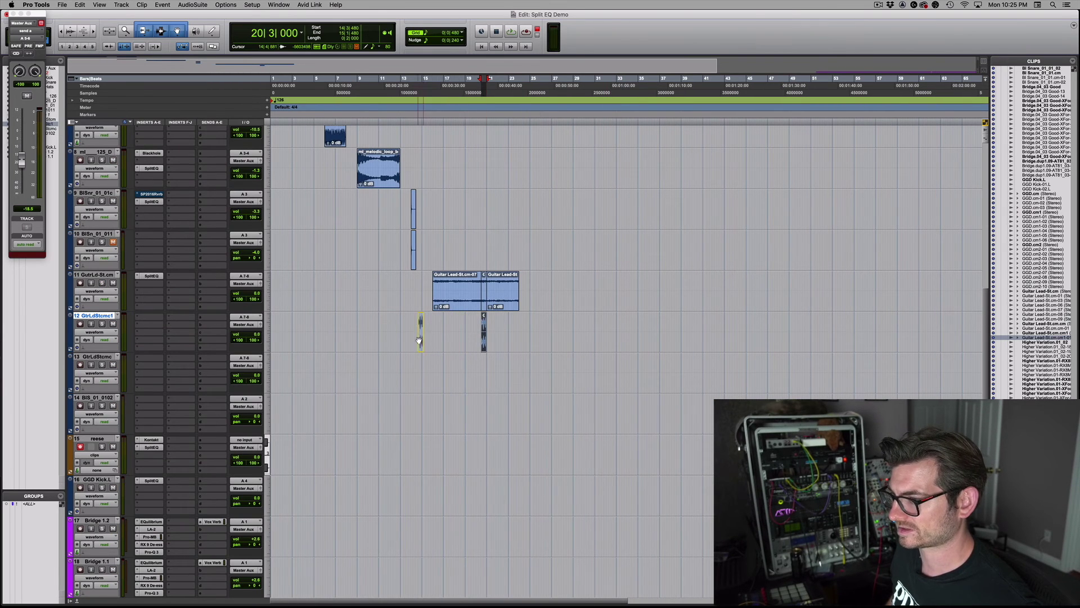
pyautogui.moveTo(328, 345); pyautogui.dragTo(326, 344)
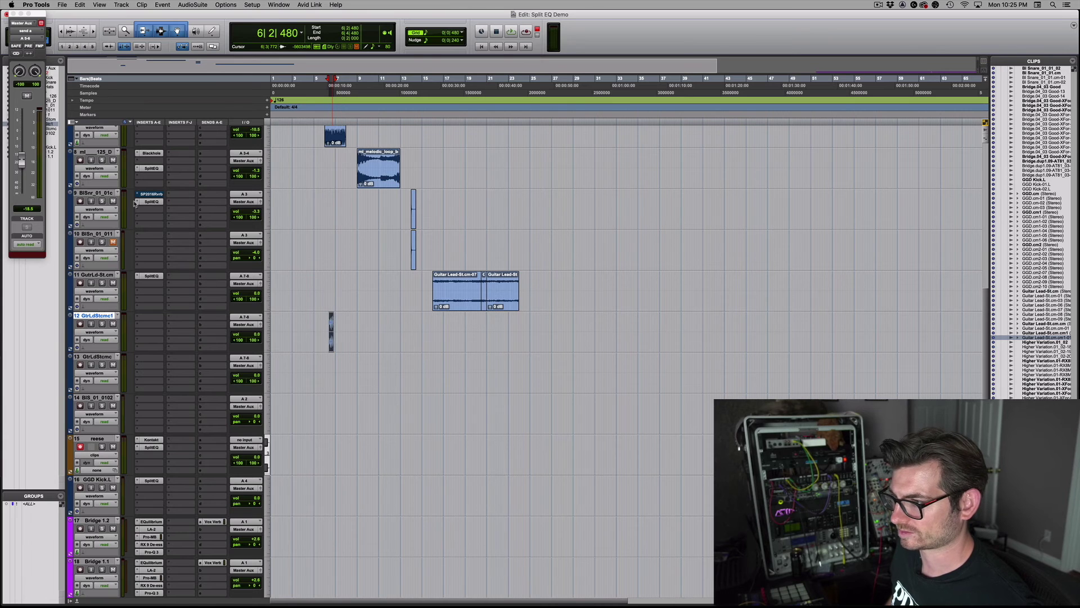
pyautogui.moveTo(94, 316); pyautogui.dragTo(186, 182)
pyautogui.moveTo(326, 229); pyautogui.dragTo(328, 235)
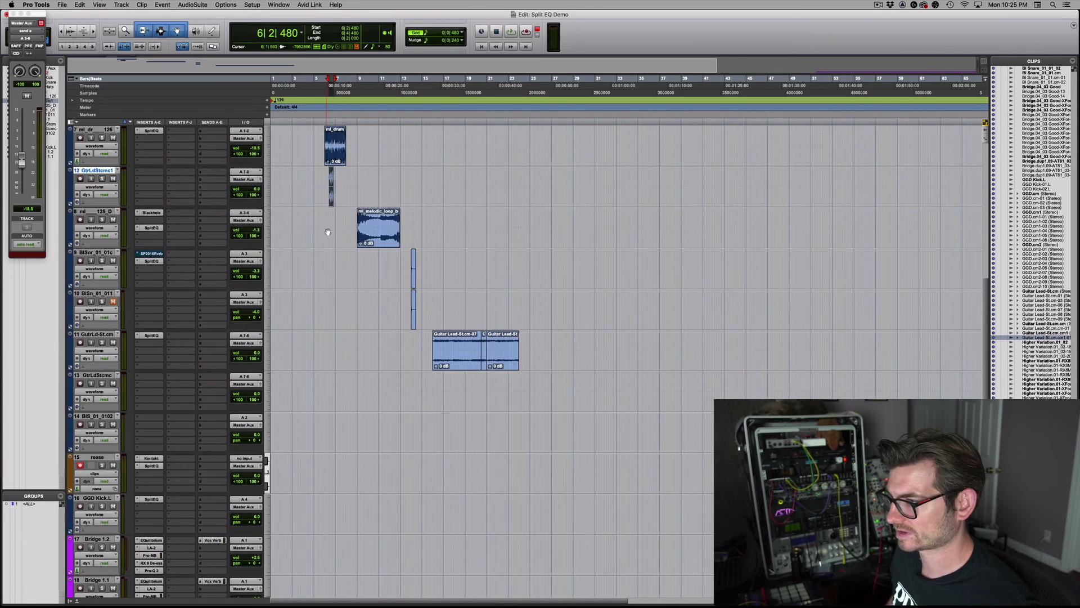
# Align the rendered guitar clip's start with the drum loop at 6|1|000.
pyautogui.scroll(5, 328, 234)
pyautogui.press('super+bracketright')
pyautogui.press('super+bracketright')
pyautogui.press('super+bracketright')
pyautogui.moveTo(639, 330); pyautogui.dragTo(606, 326)
pyautogui.press('super+bracketright')
pyautogui.press('super+bracketright')
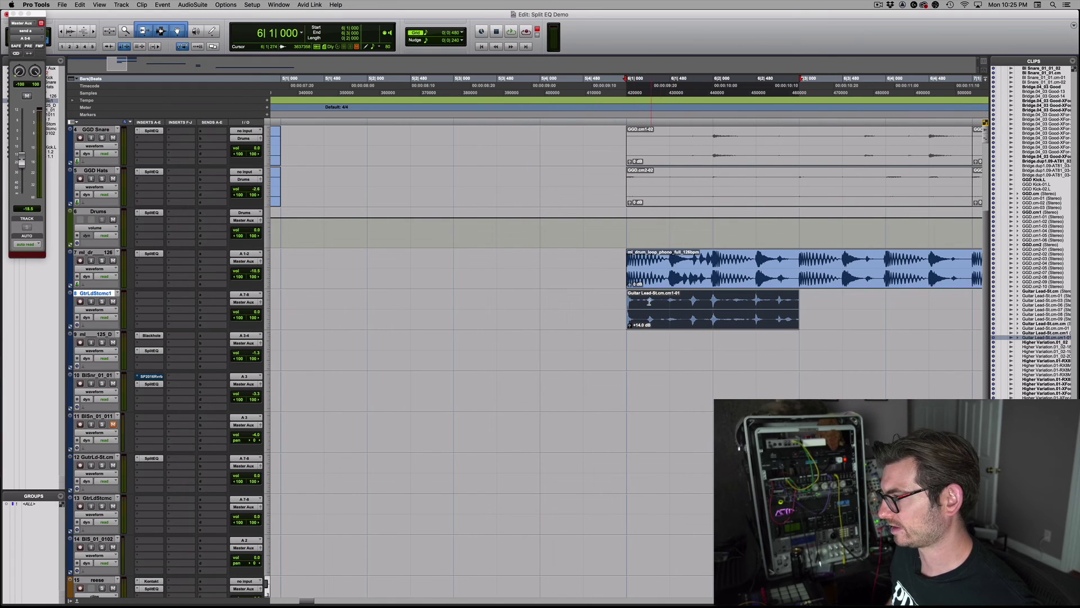
pyautogui.click(629, 299)
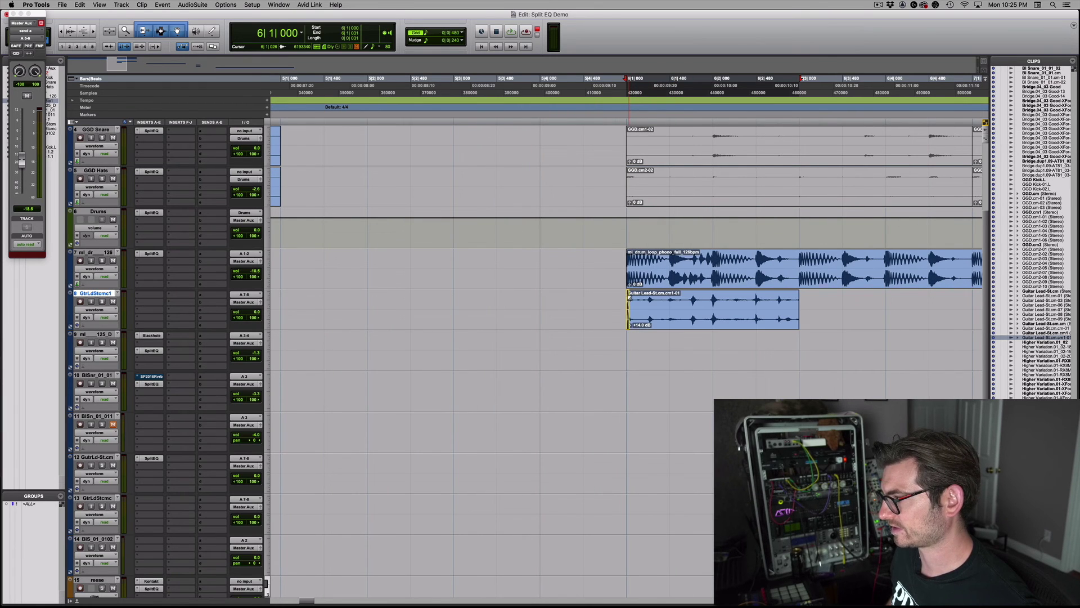
# Duplicate the rendered guitar clip until four copies in a row span the full drum loop.
pyautogui.press('super+bracketleft')
pyautogui.moveTo(685, 328); pyautogui.dragTo(736, 319)
pyautogui.keyDown('shift'); pyautogui.click(670, 320); pyautogui.keyUp('shift')
pyautogui.moveTo(670, 320); pyautogui.dragTo(834, 310)
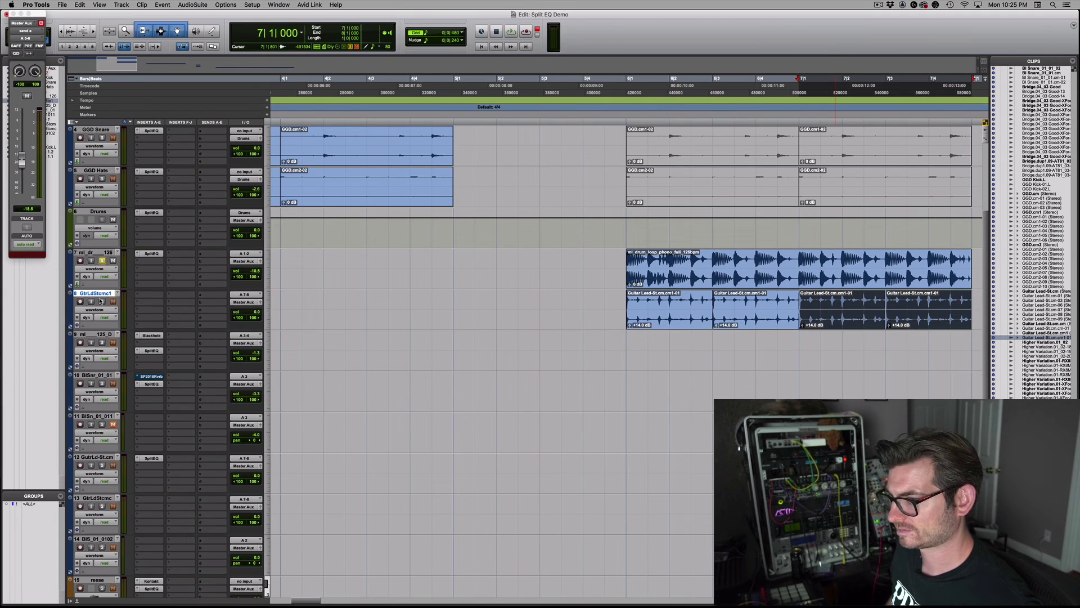
# Play the guitar copies together with the drum loop while toggling the bypass of the drum loop's SplitEQ.
pyautogui.press('space')
pyautogui.press('super+bracketleft')
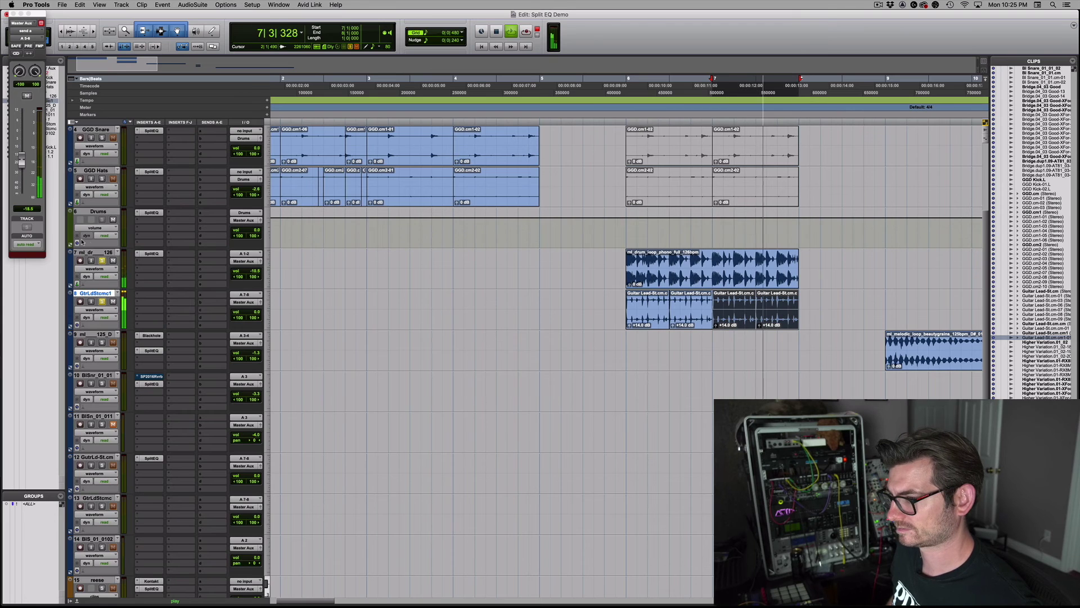
pyautogui.click(151, 254)
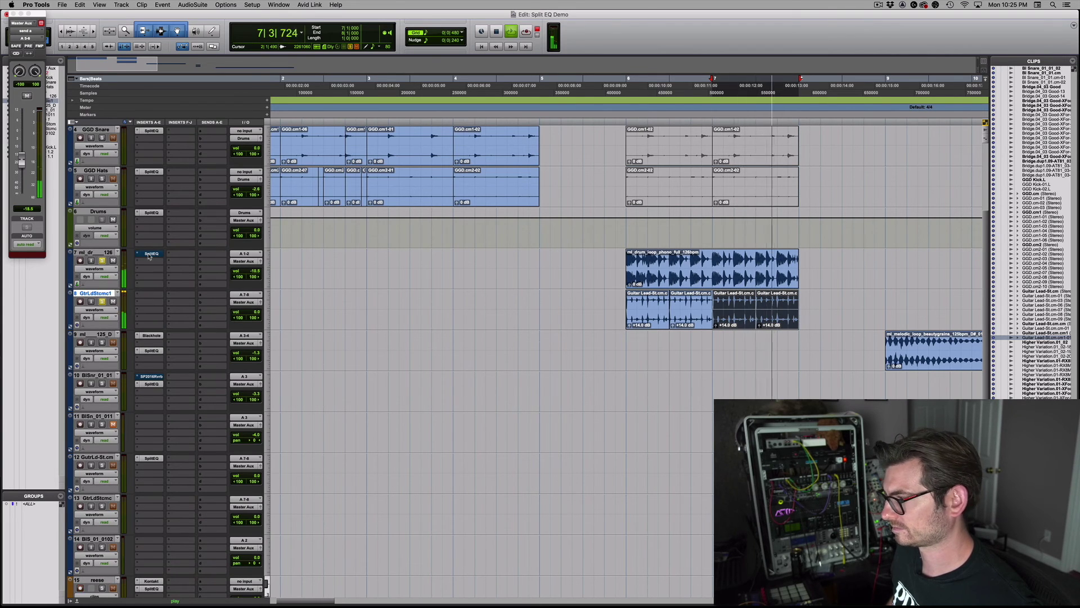
pyautogui.scroll(3, 600, 316)
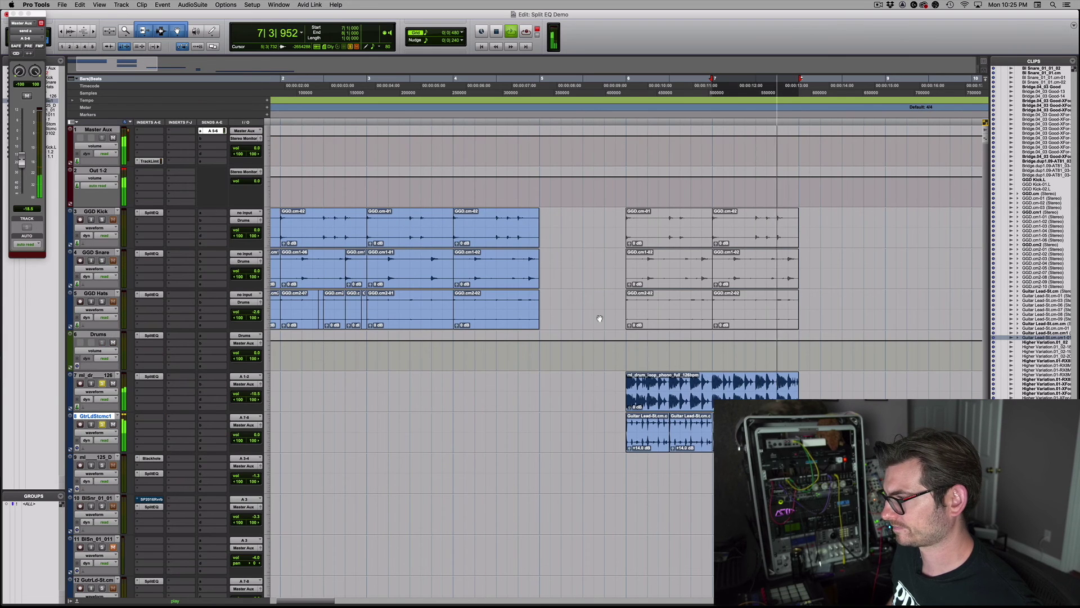
pyautogui.press('space')
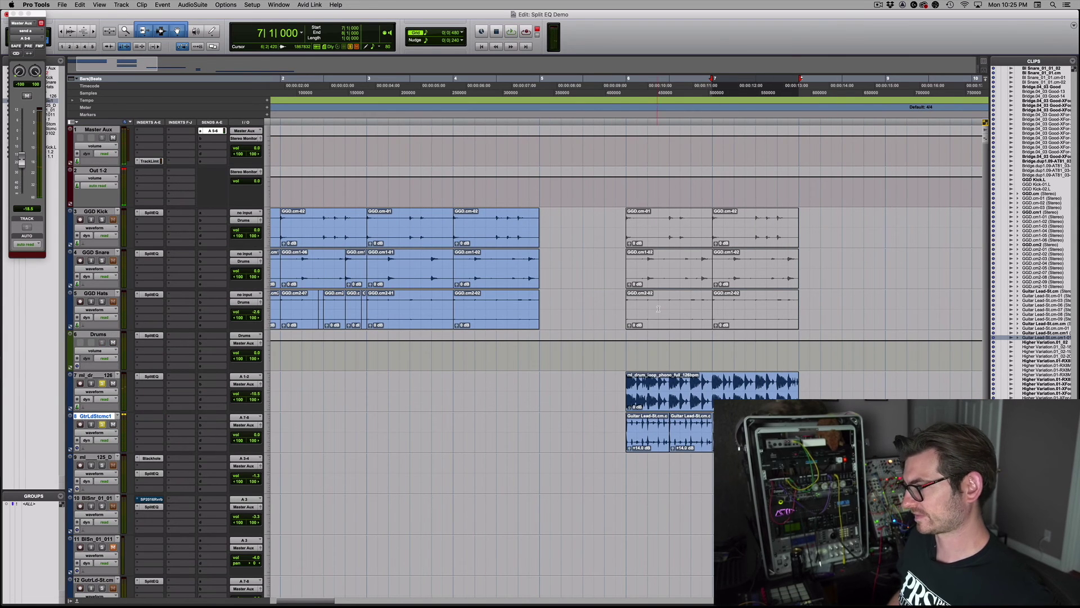
# Unmute the kick and snare clips under bars 6 and 7 and play them with the guitar copies.
pyautogui.click(669, 244)
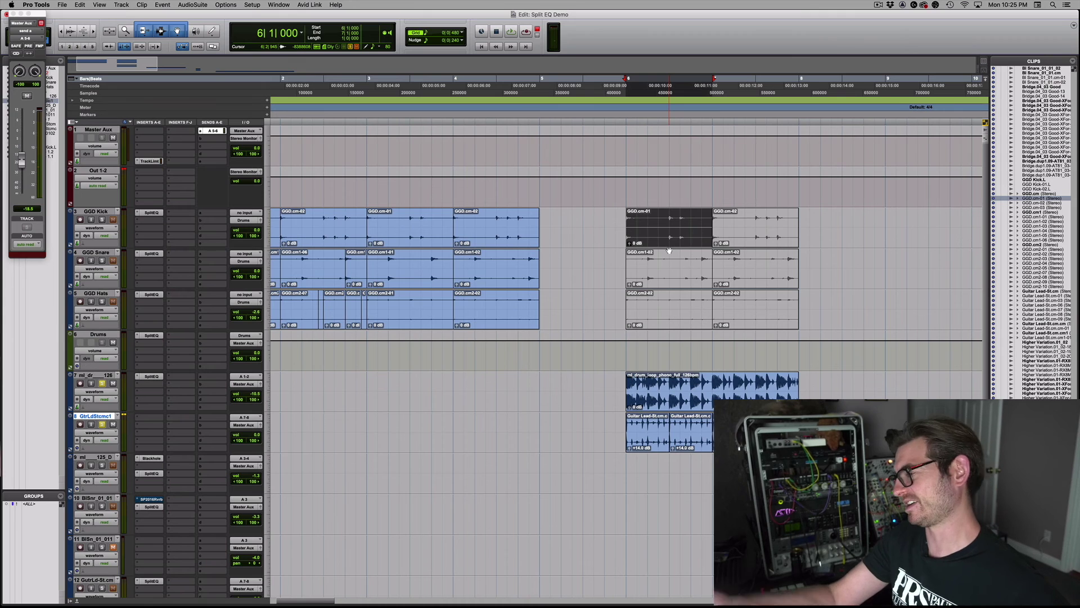
pyautogui.keyDown('shift'); pyautogui.click(747, 271); pyautogui.keyUp('shift')
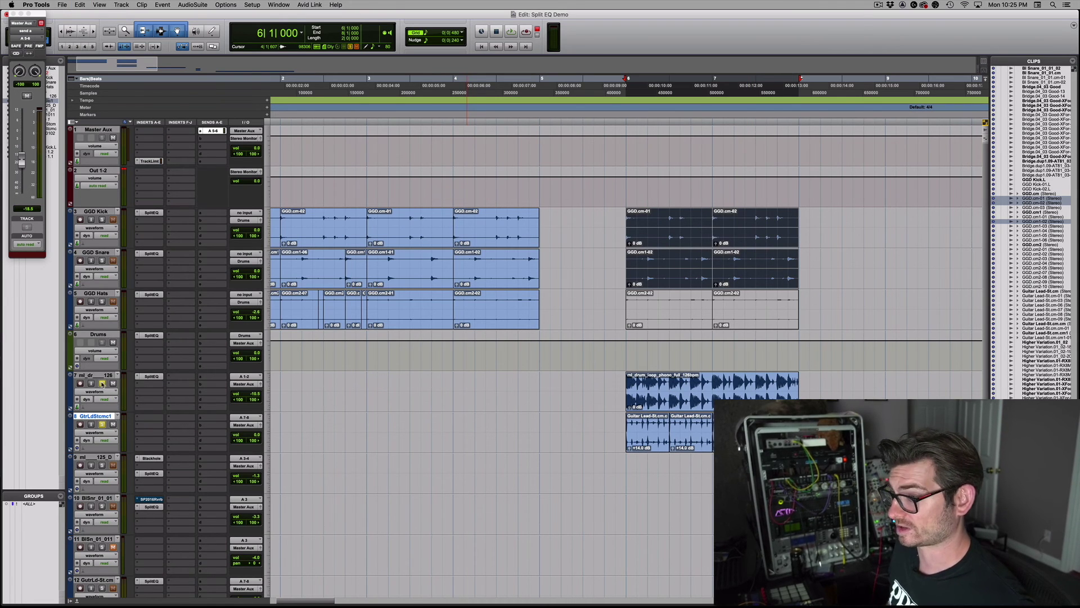
pyautogui.press('space')
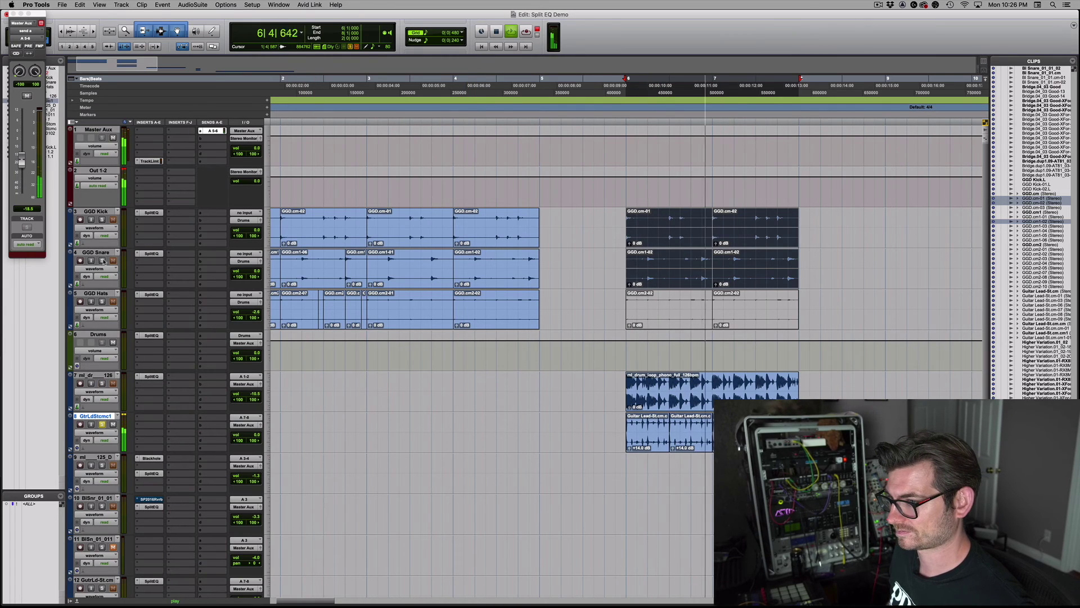
# Raise the Drums track volume to +4.8 dB during playback and stop playback.
pyautogui.click(254, 353)
pyautogui.moveTo(254, 353); pyautogui.dragTo(255, 350)
pyautogui.press('super+bracketleft')
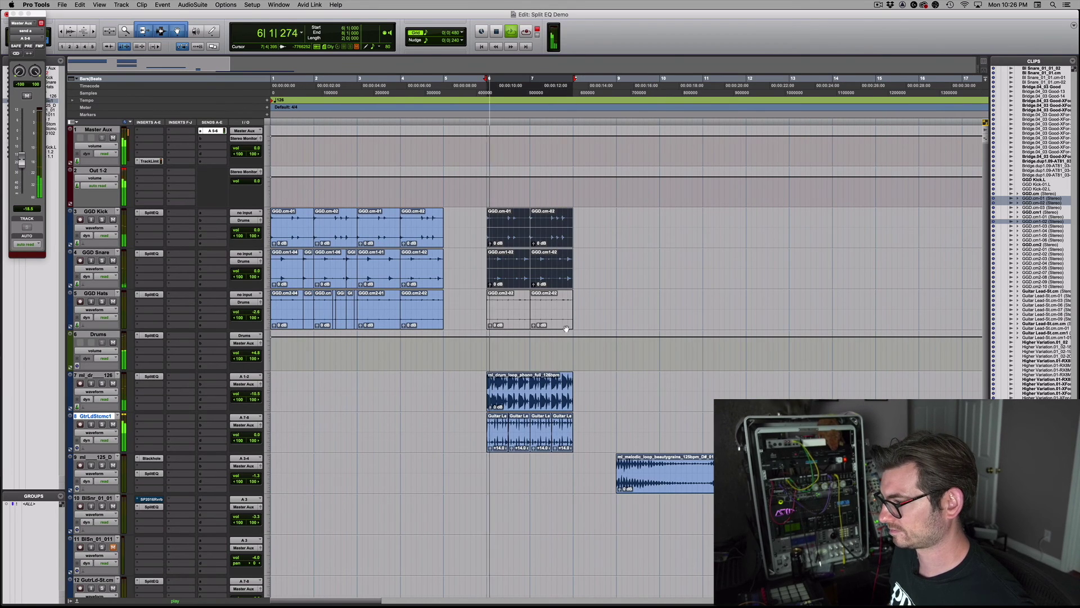
pyautogui.press('space')
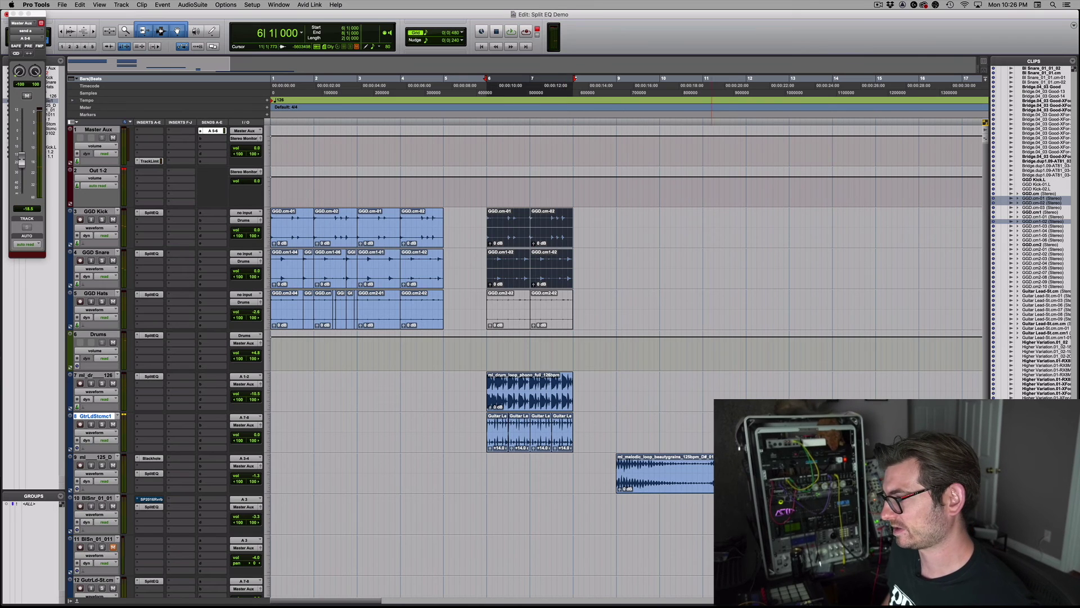
# Separate the first two bars of the melodic loop, move them to bar 6 above the other loops' position, and play the combination.
pyautogui.click(701, 472)
pyautogui.moveTo(647, 481); pyautogui.dragTo(510, 483)
pyautogui.press('space')
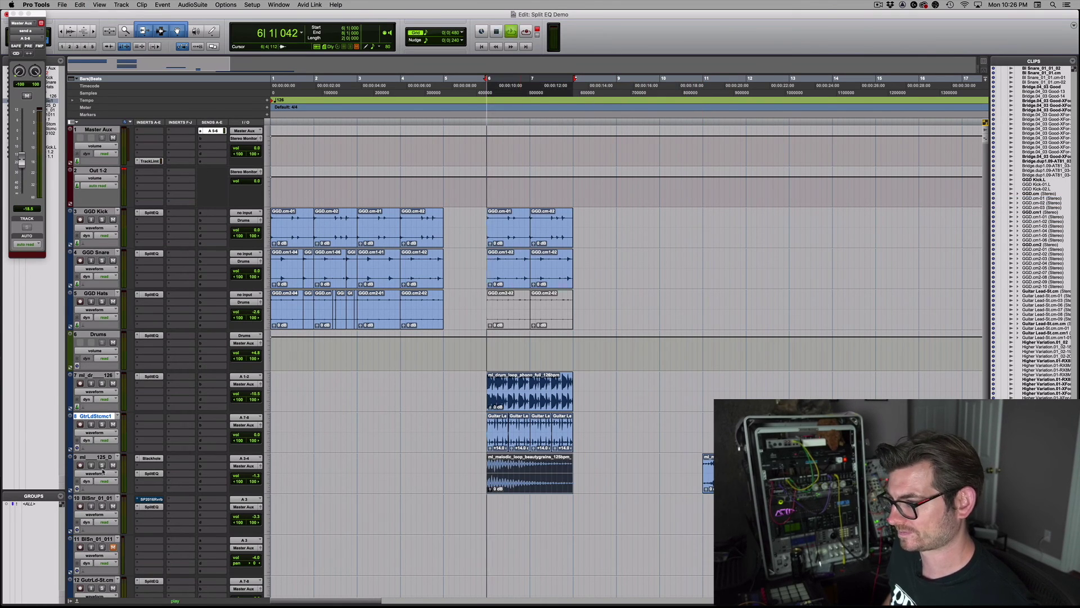